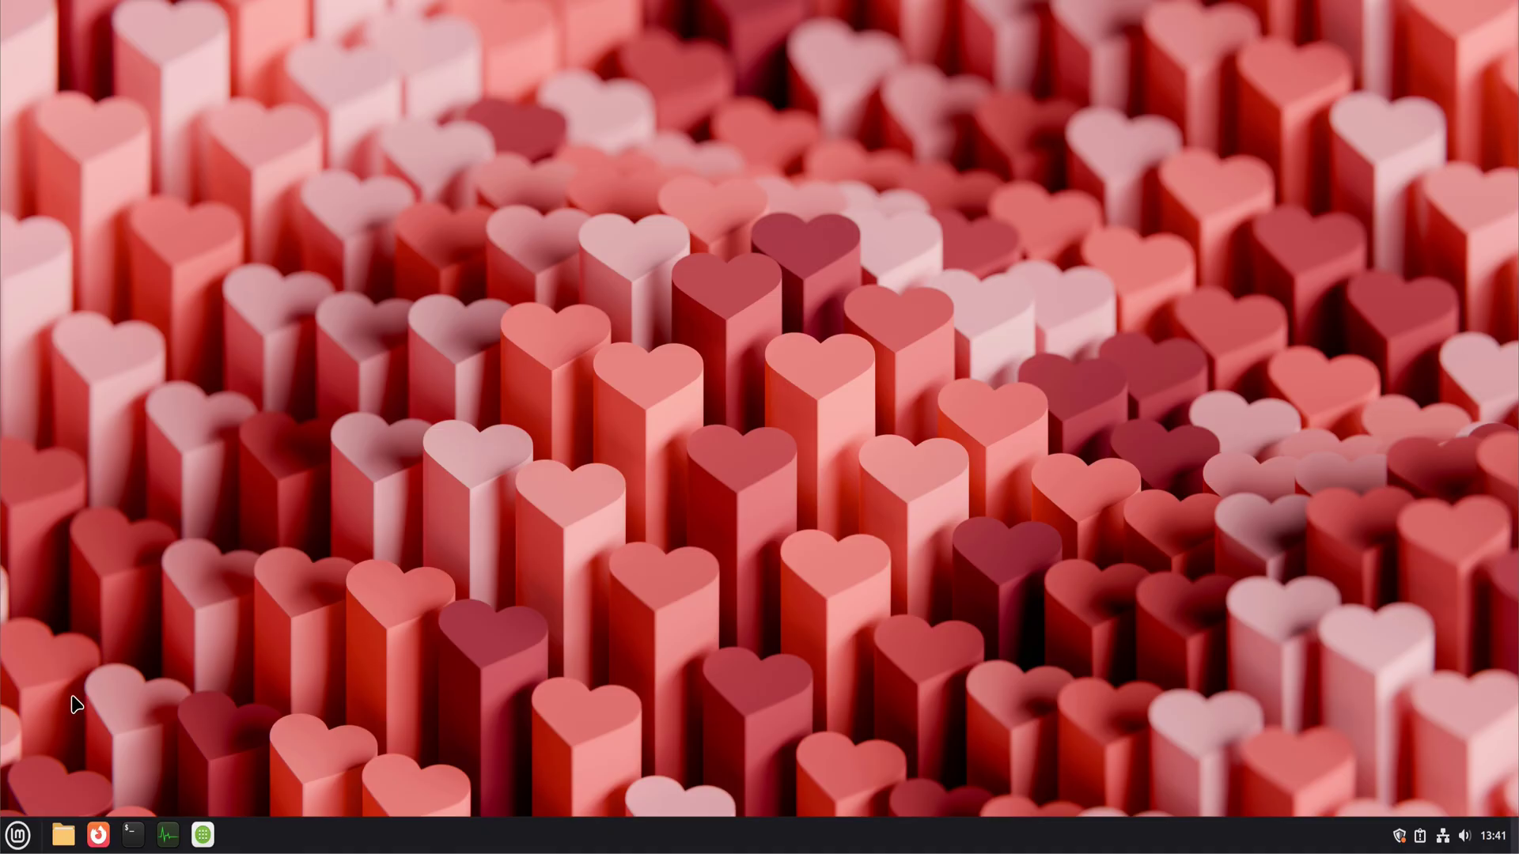
- Launch Update Manager and install all 10 pending updates, authenticating with the account password
click(18, 836)
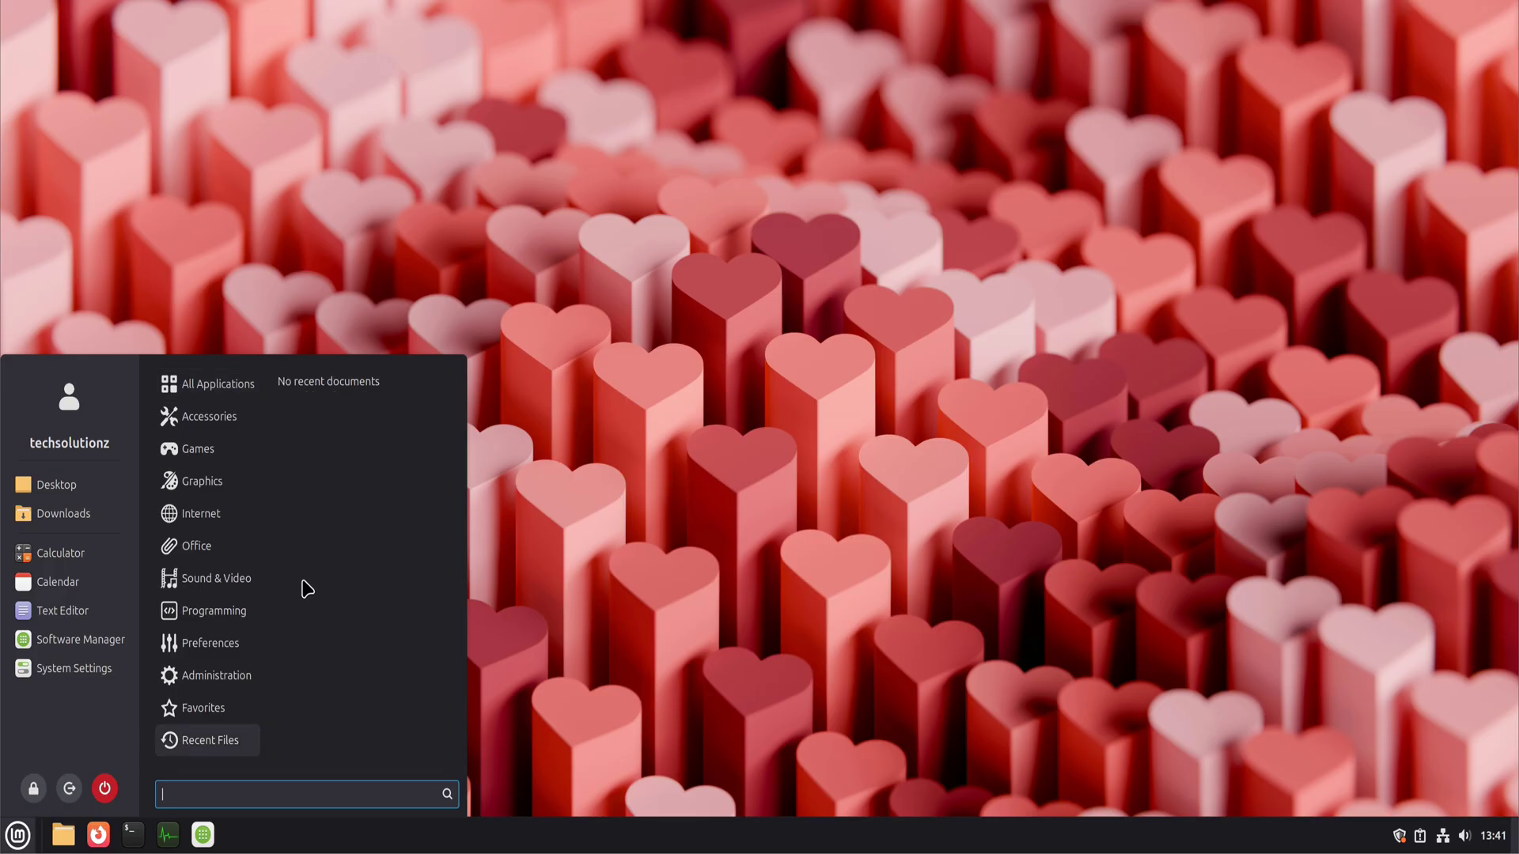
mouse_move(221, 693)
scroll(348, 696, down, 5)
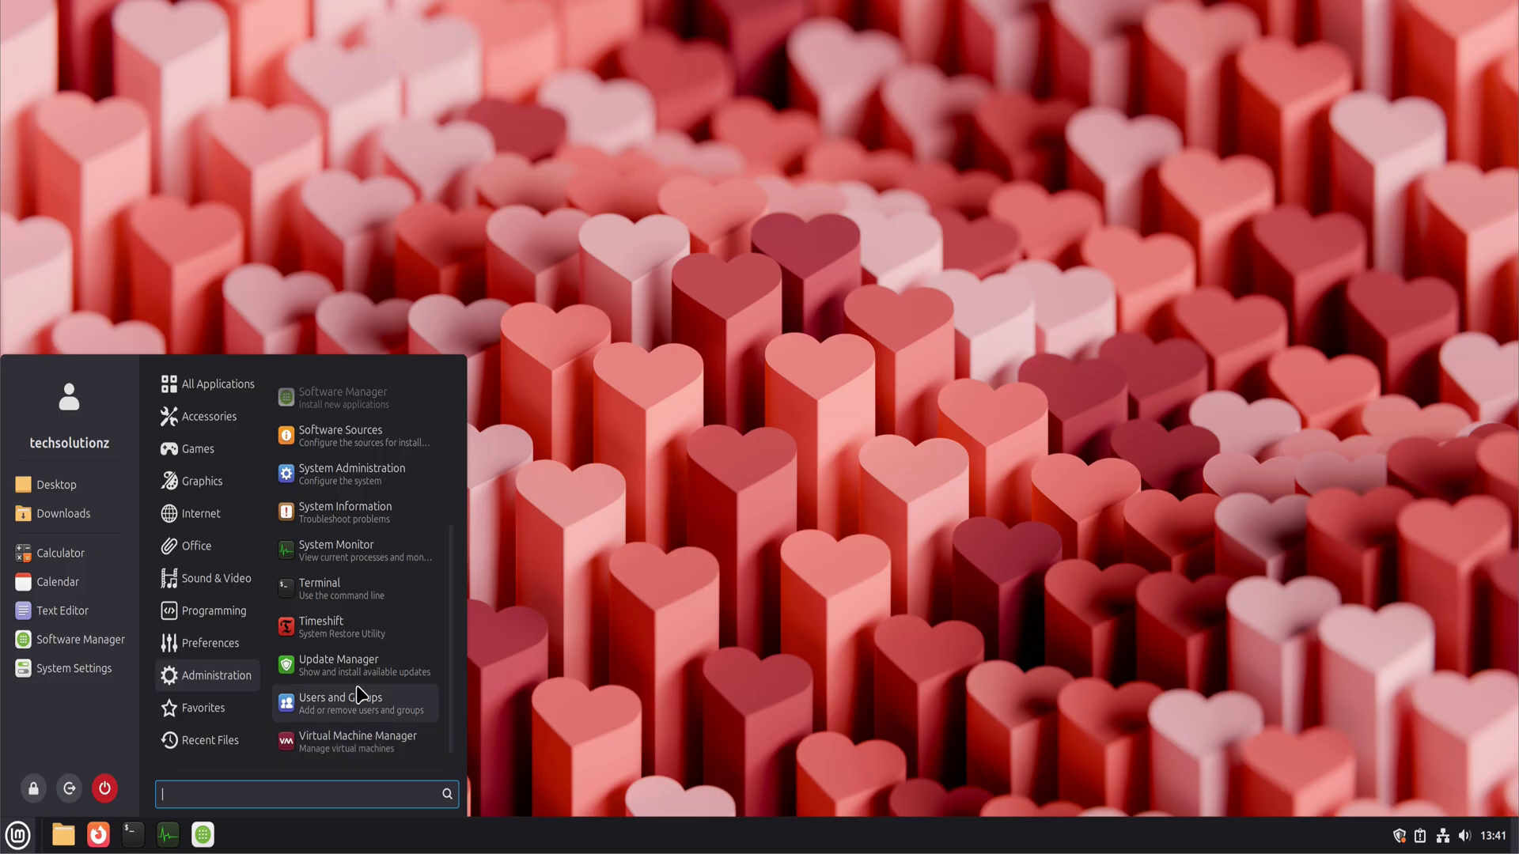
click(353, 664)
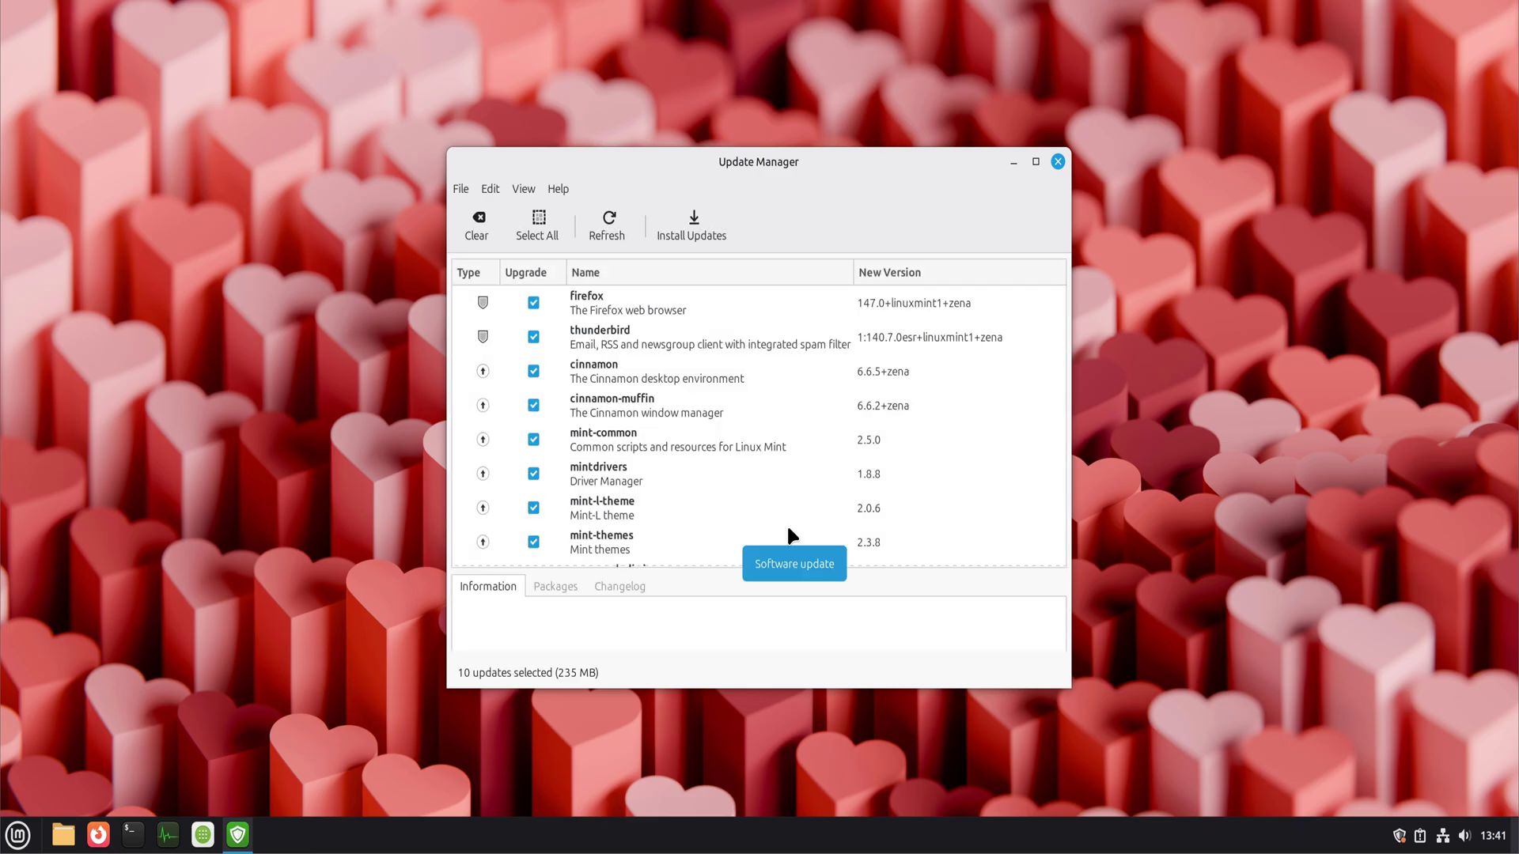
click(702, 237)
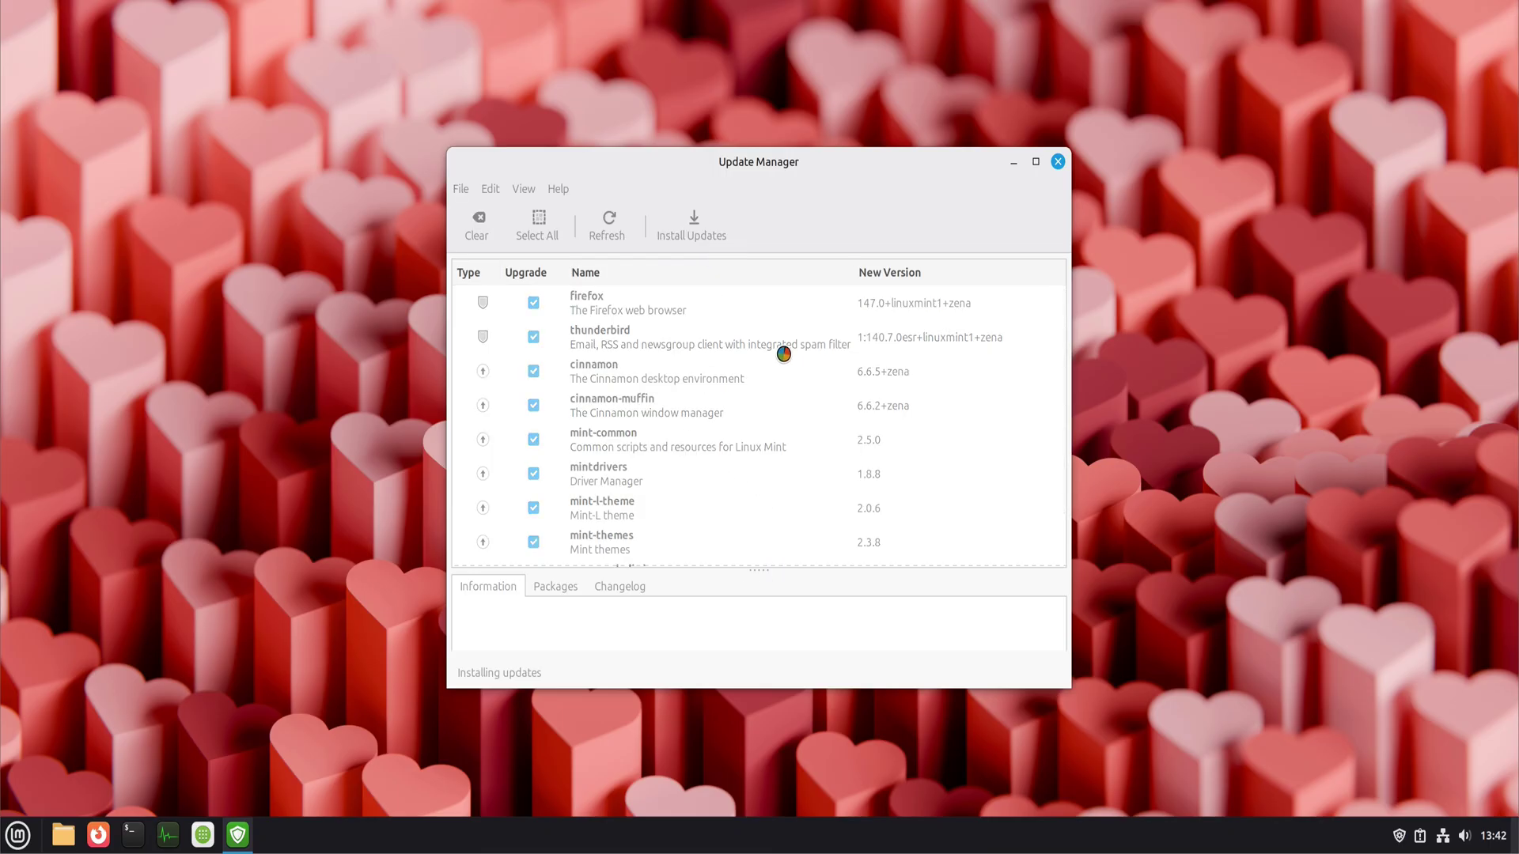
text(••••••)
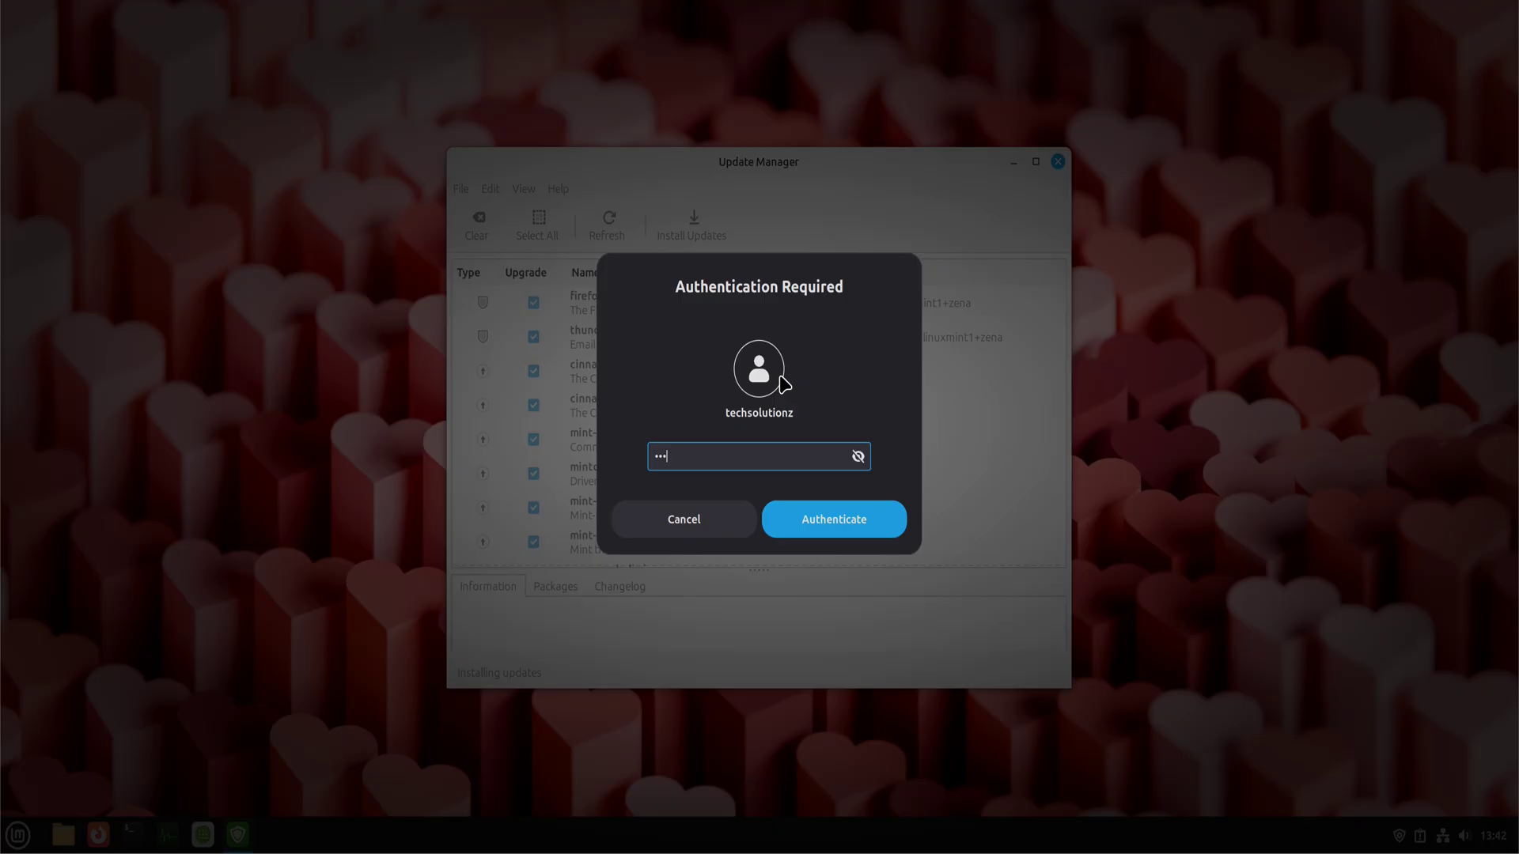
click(841, 513)
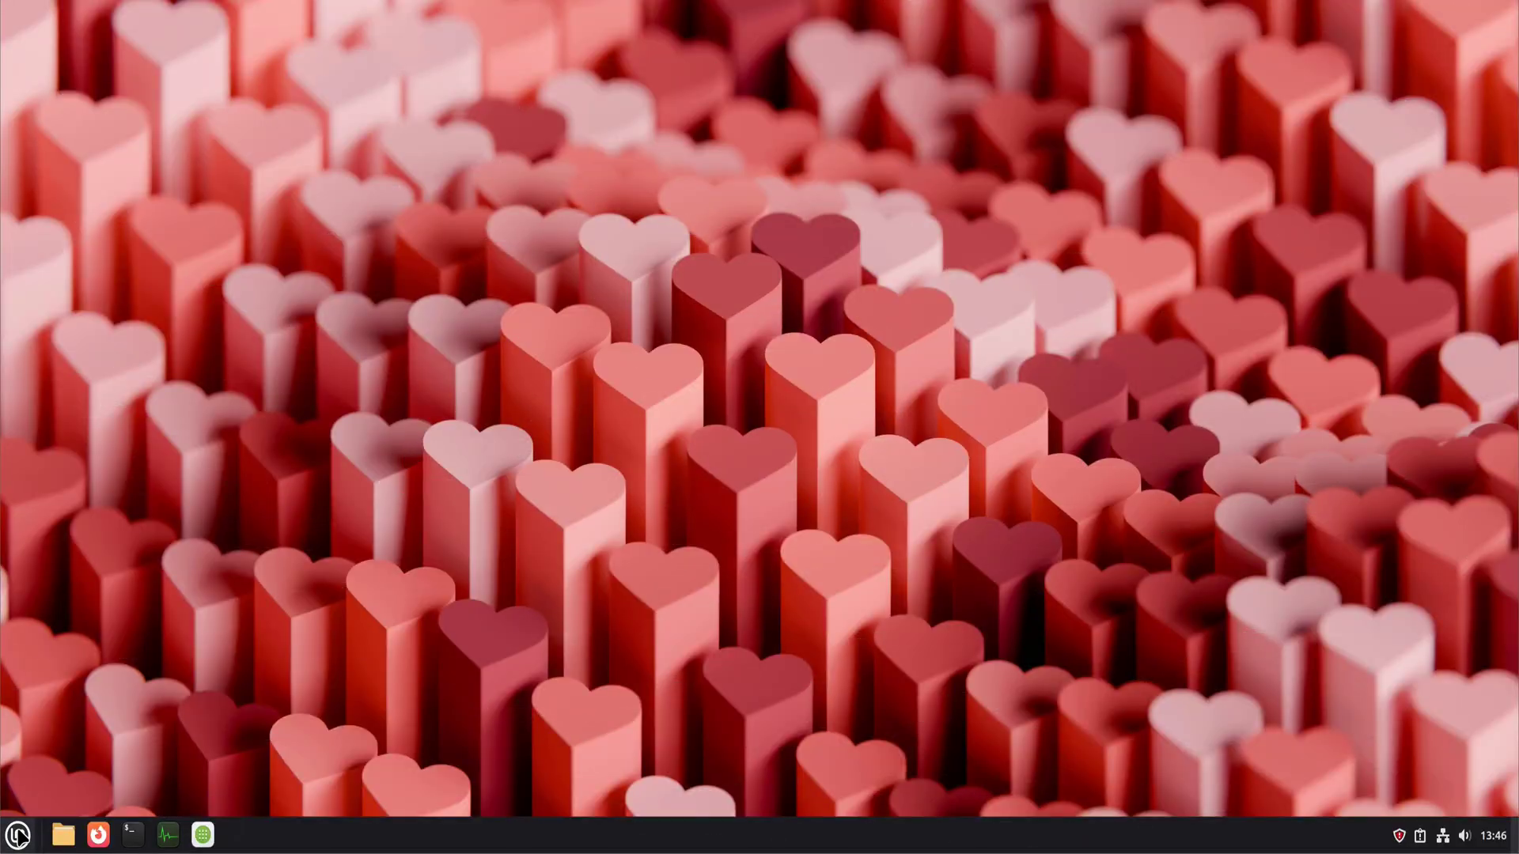
- Start Install Multimedia Codecs from the Sound & Video menu
click(17, 835)
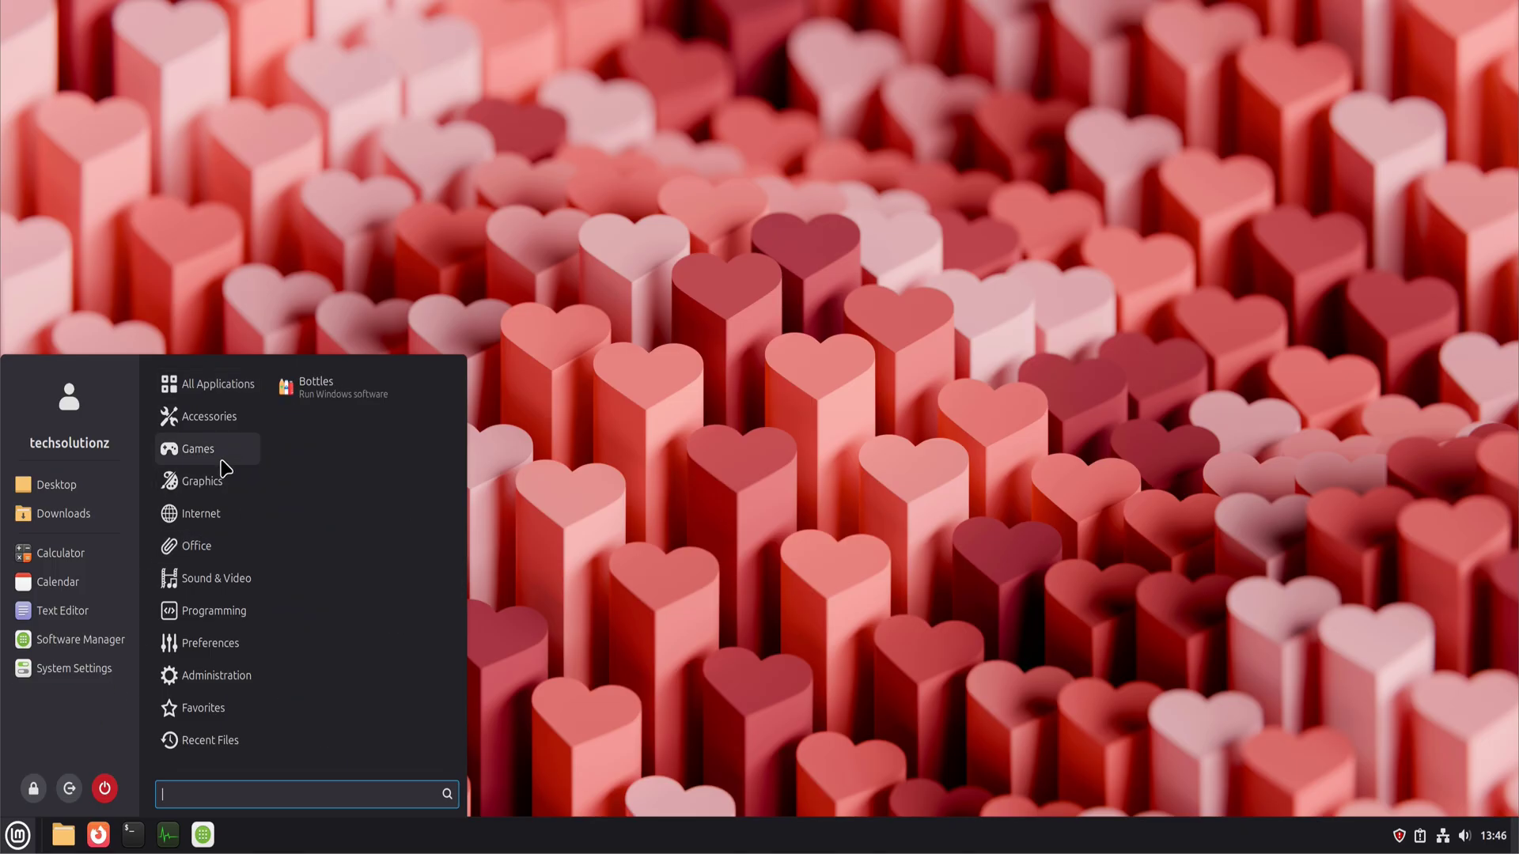
mouse_move(218, 584)
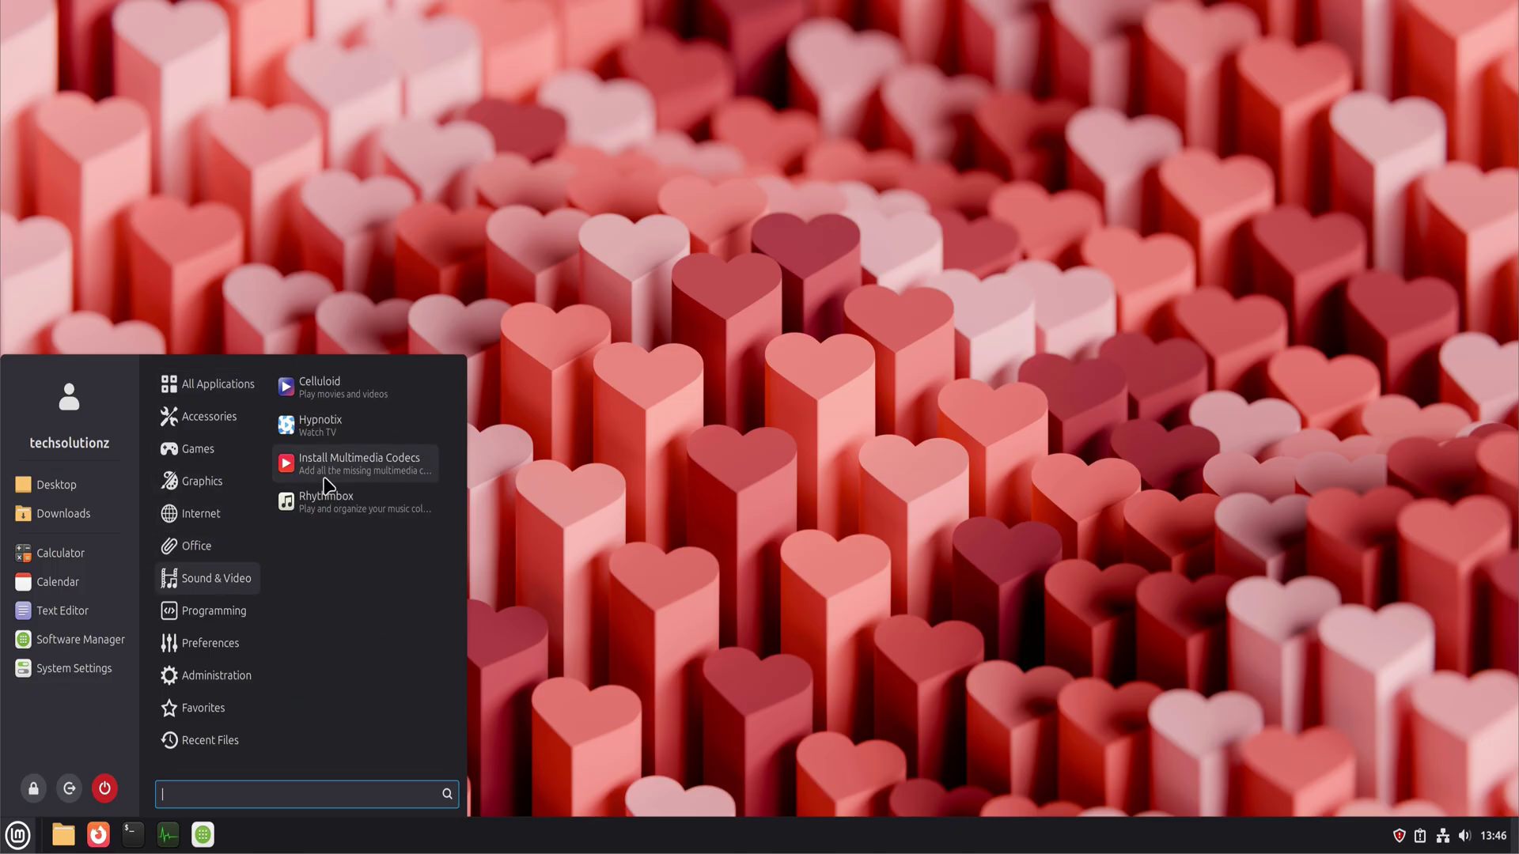
click(349, 475)
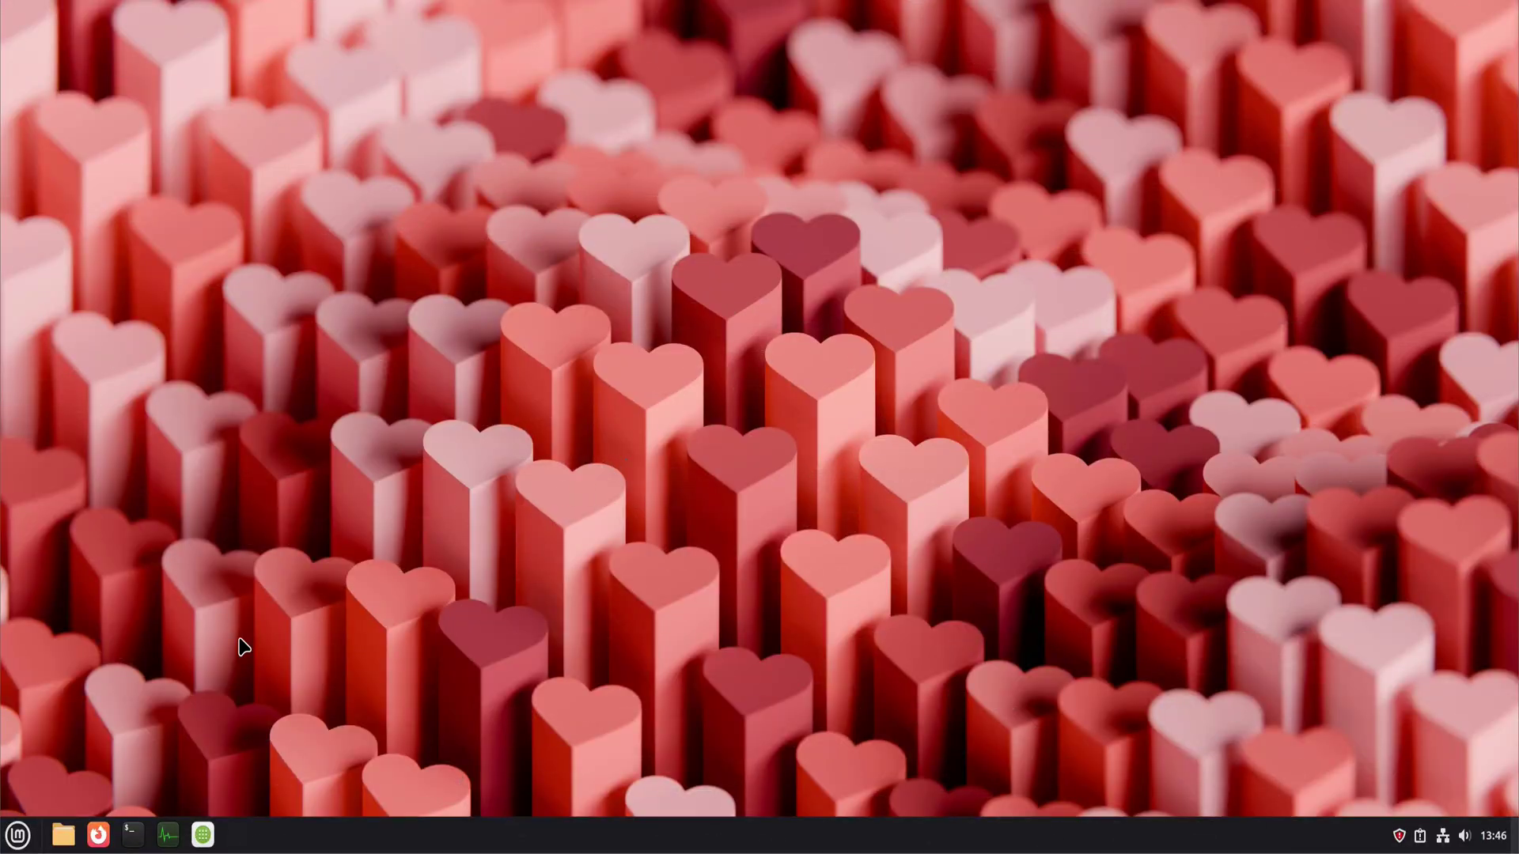
- Launch Firewall Configuration from the Preferences menu and authenticate with the password
click(17, 834)
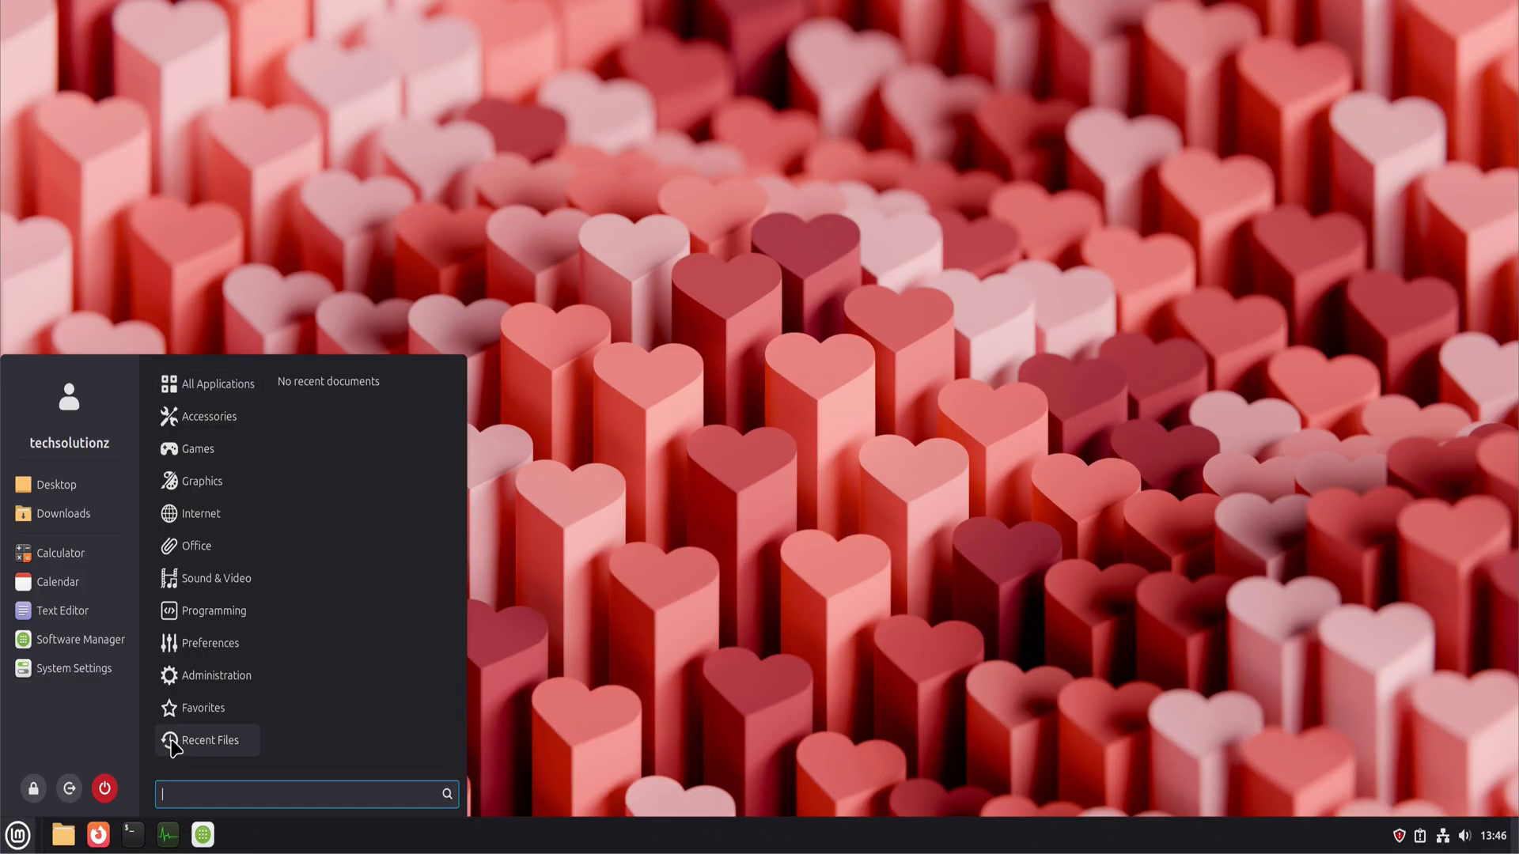
mouse_move(233, 676)
scroll(354, 676, down, 1)
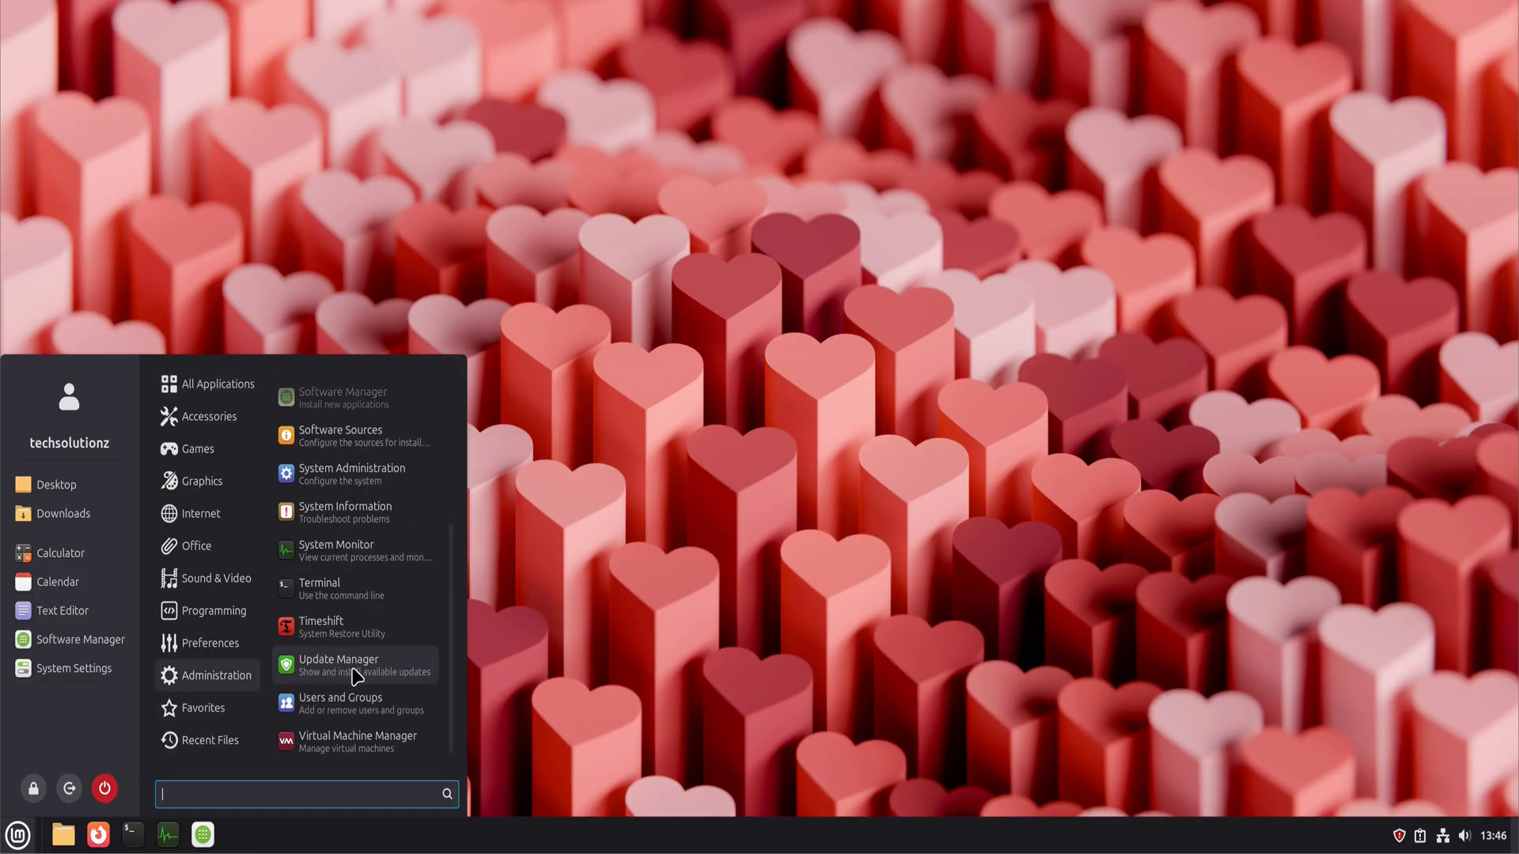
mouse_move(253, 643)
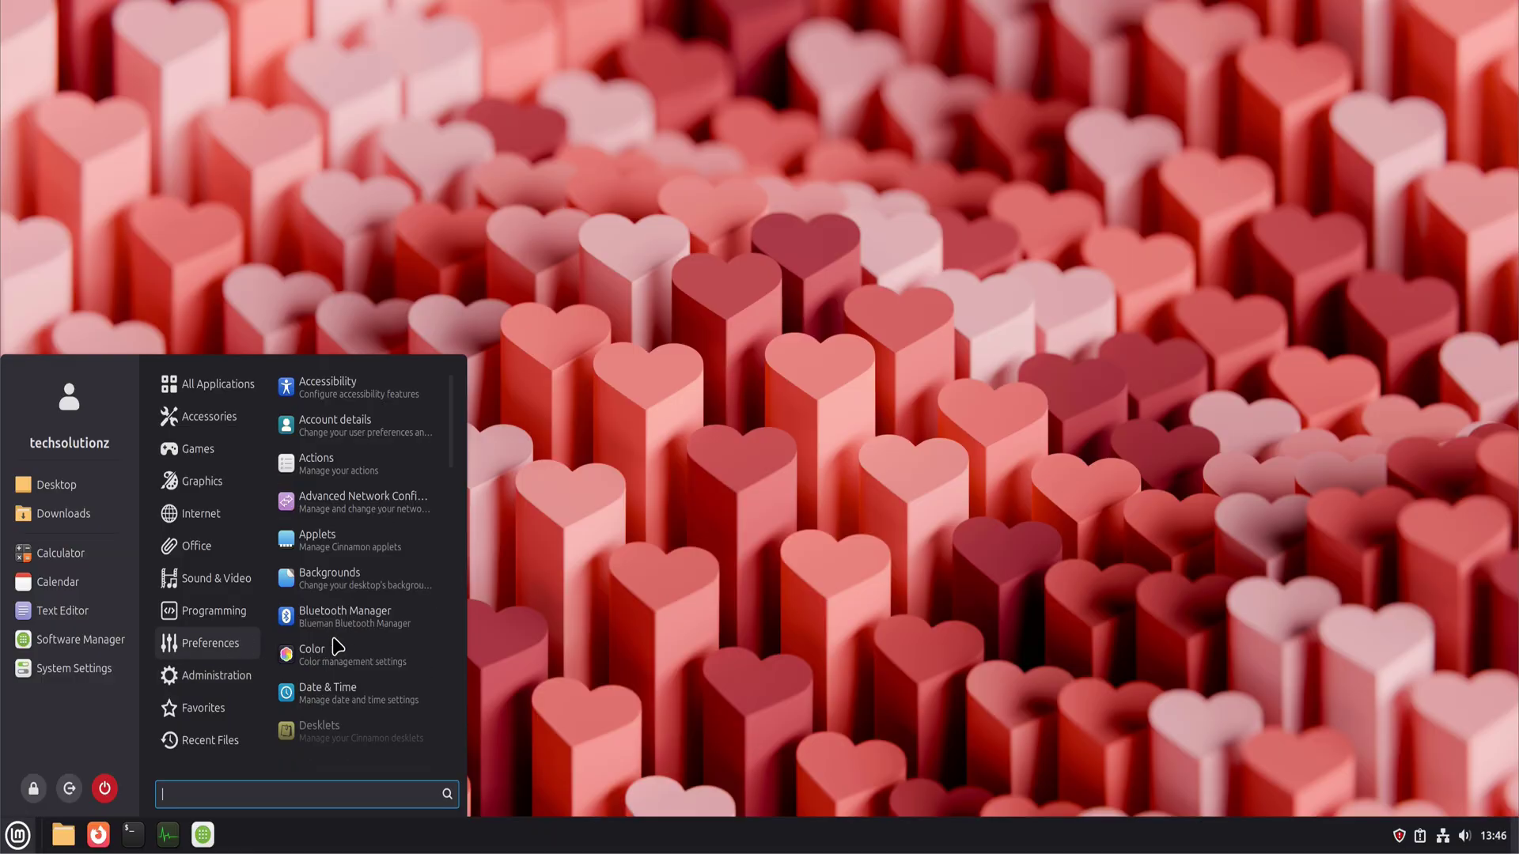
scroll(373, 678, down, 5)
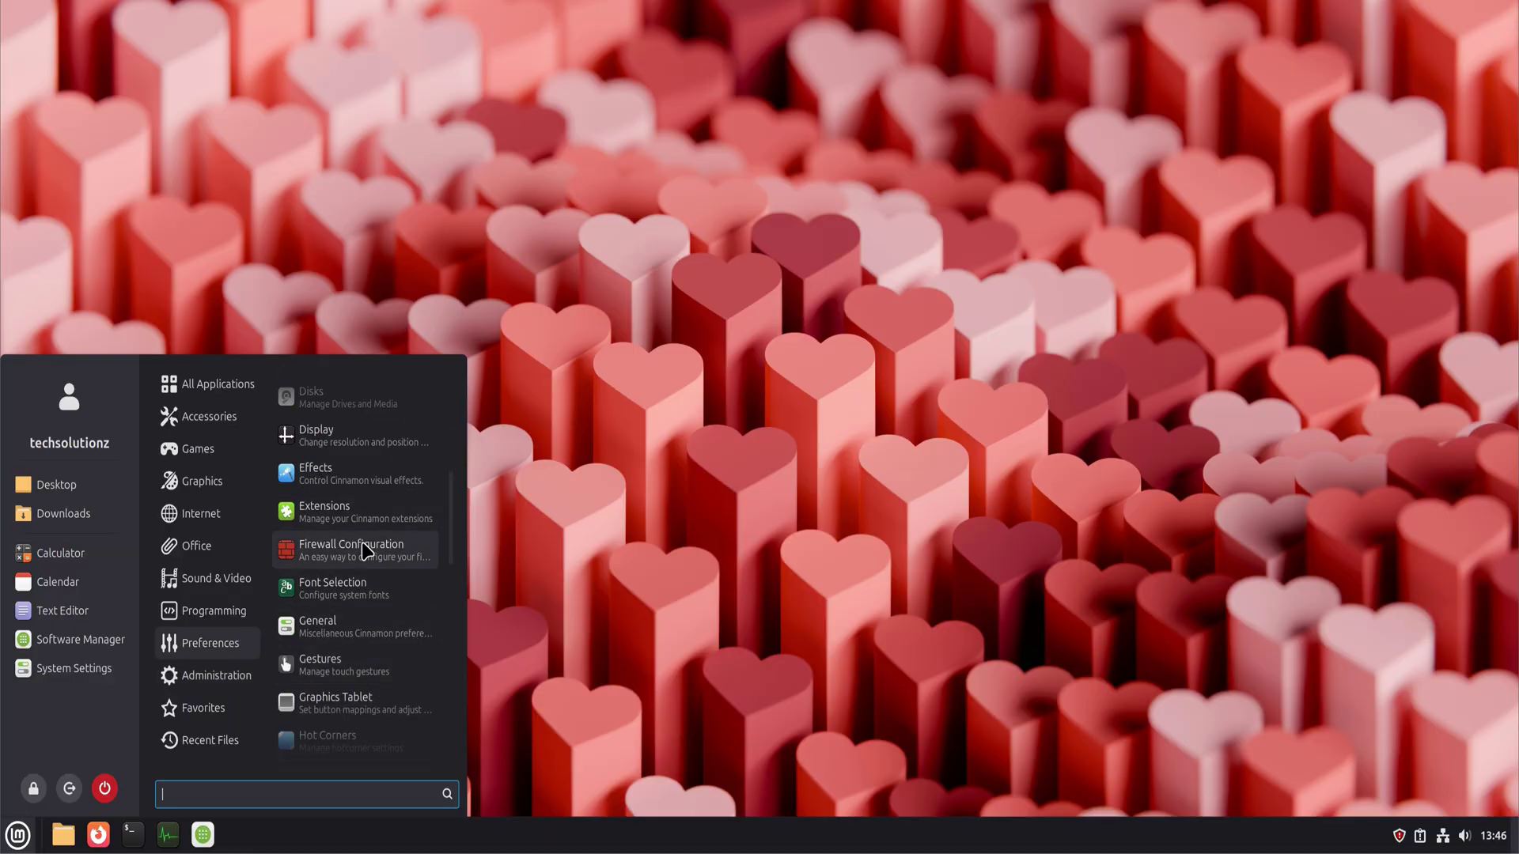
click(368, 546)
text(*****)
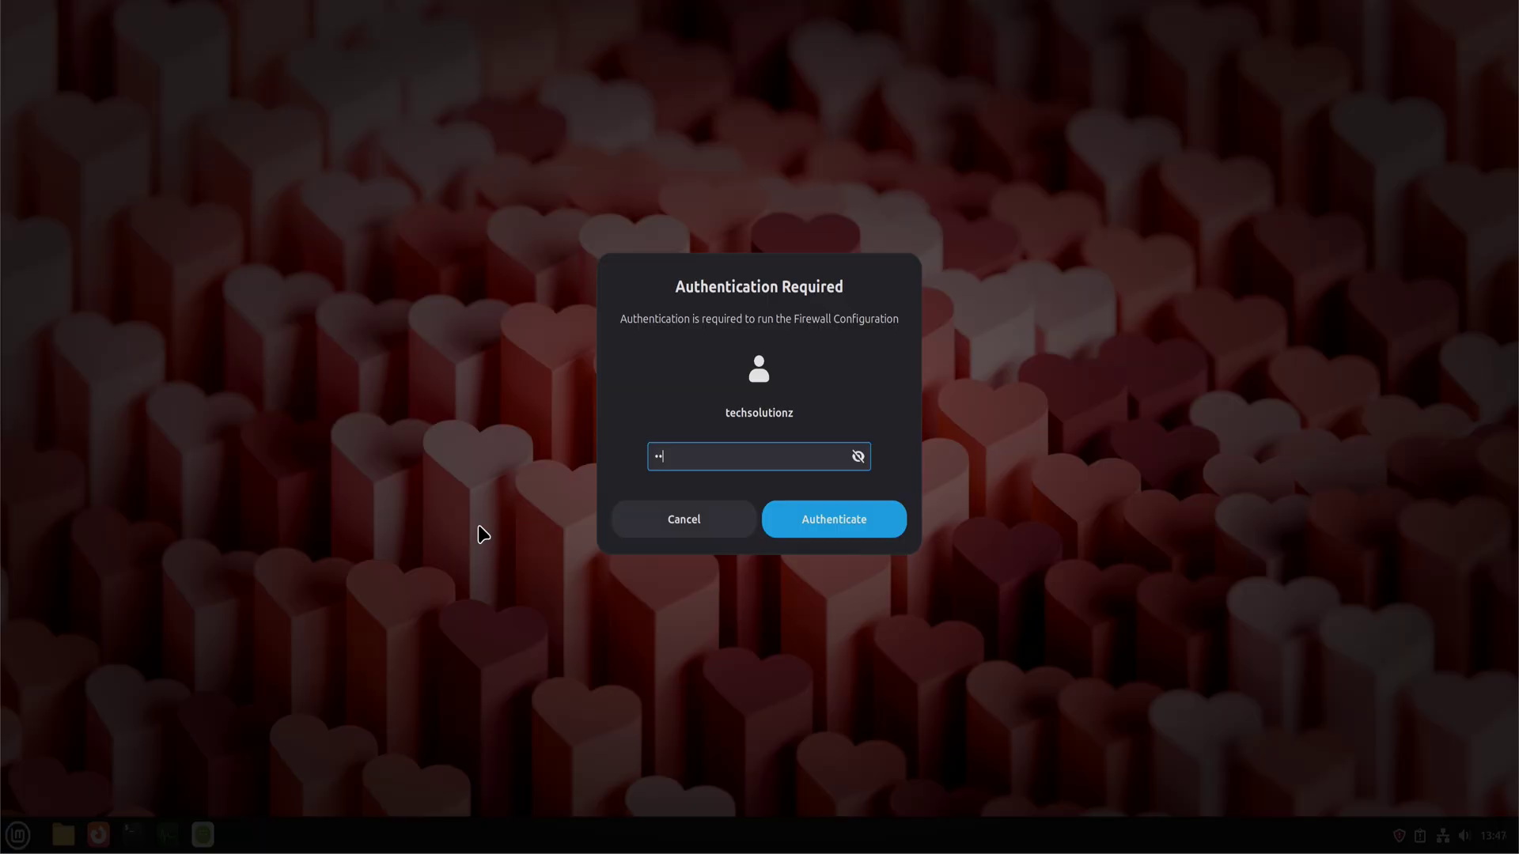
key(Return)
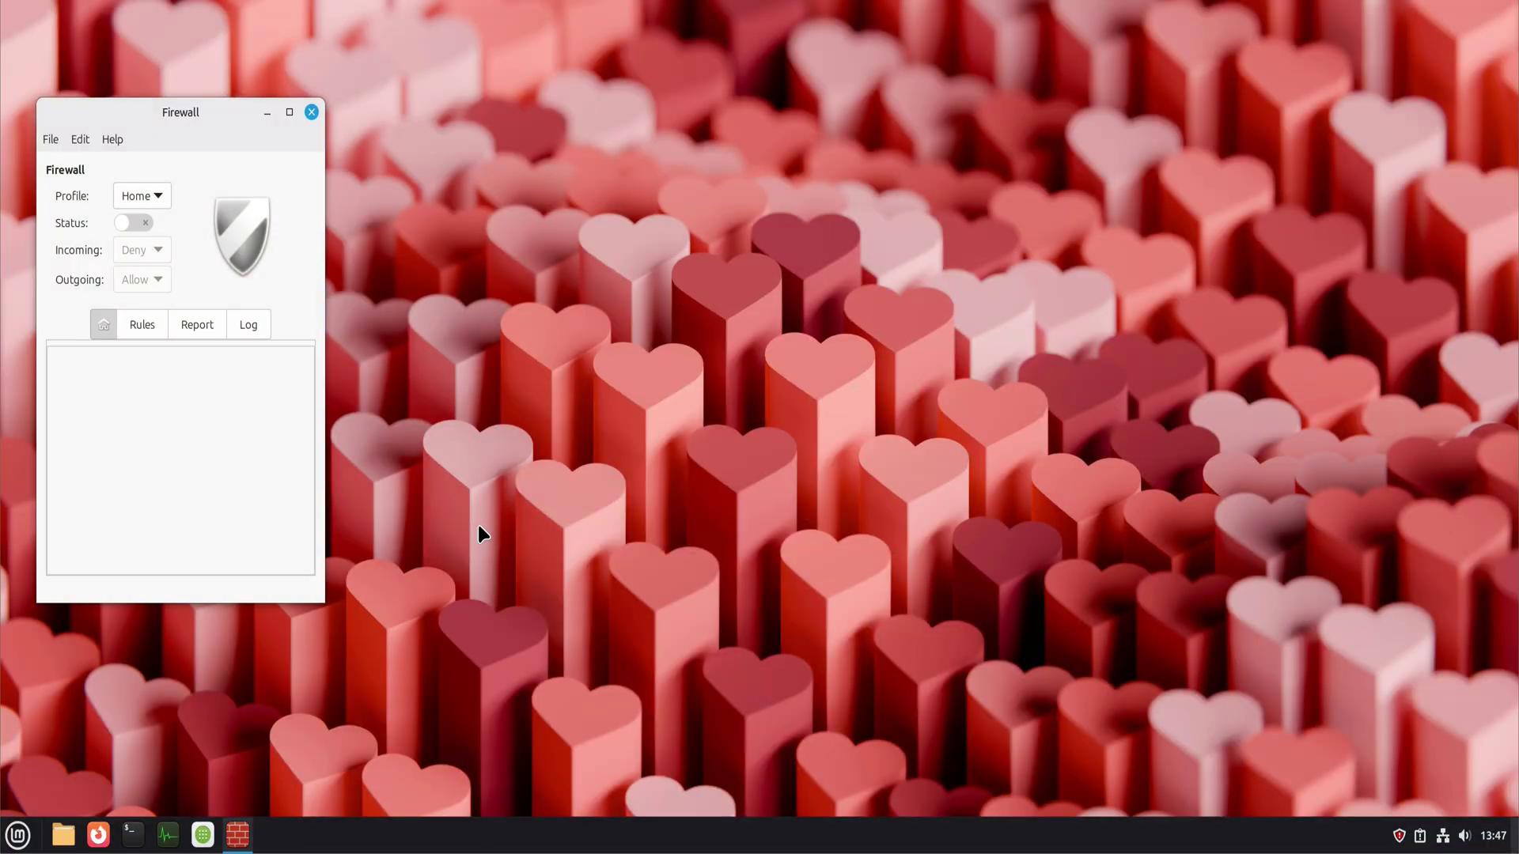
- Turn the firewall on with incoming Deny and outgoing Allow, review its Rules, then close it
click(122, 225)
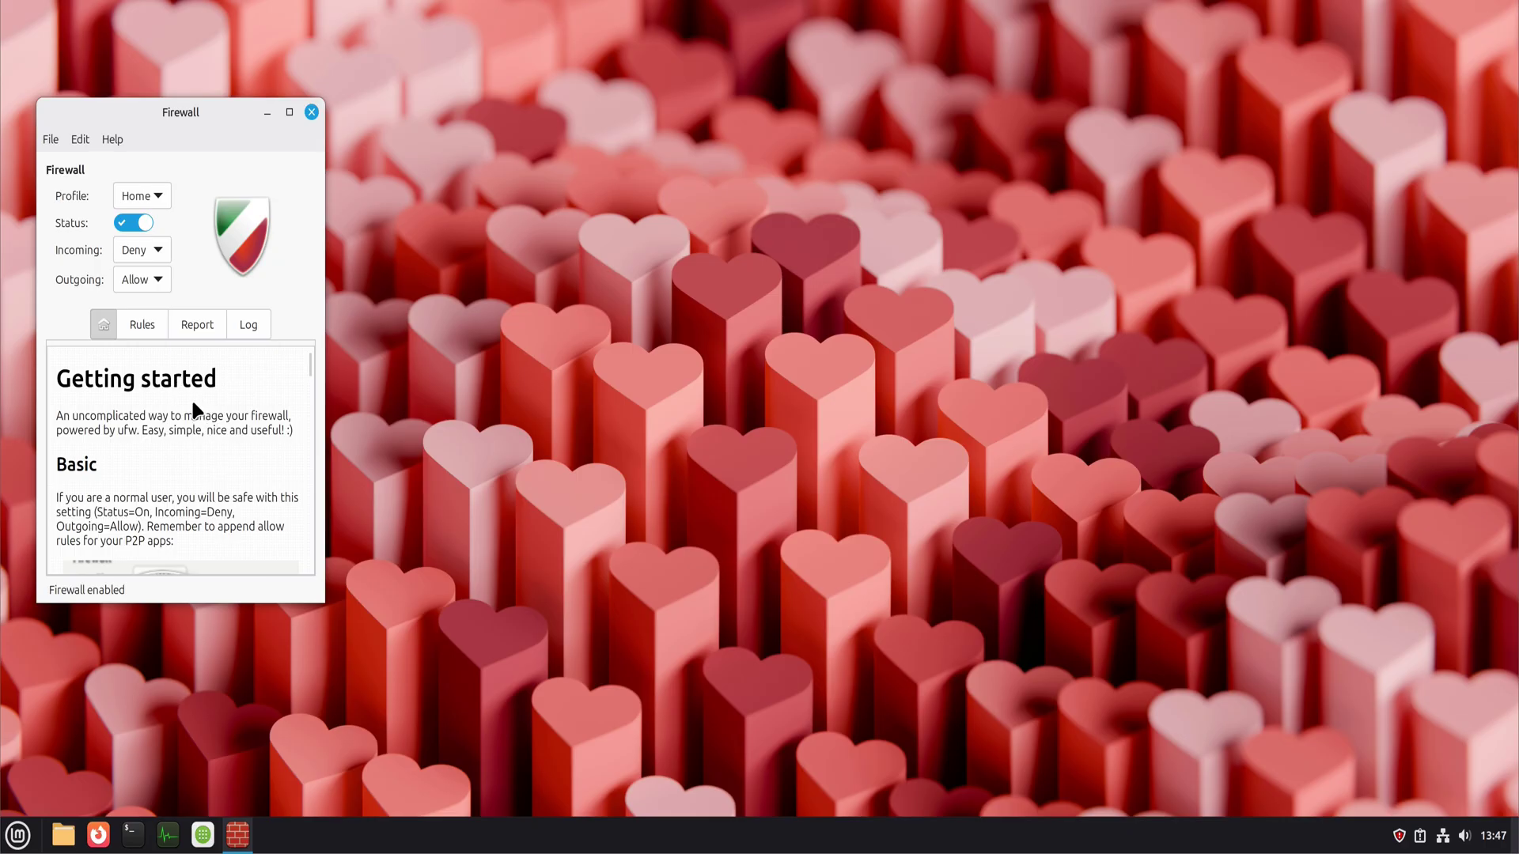
click(137, 324)
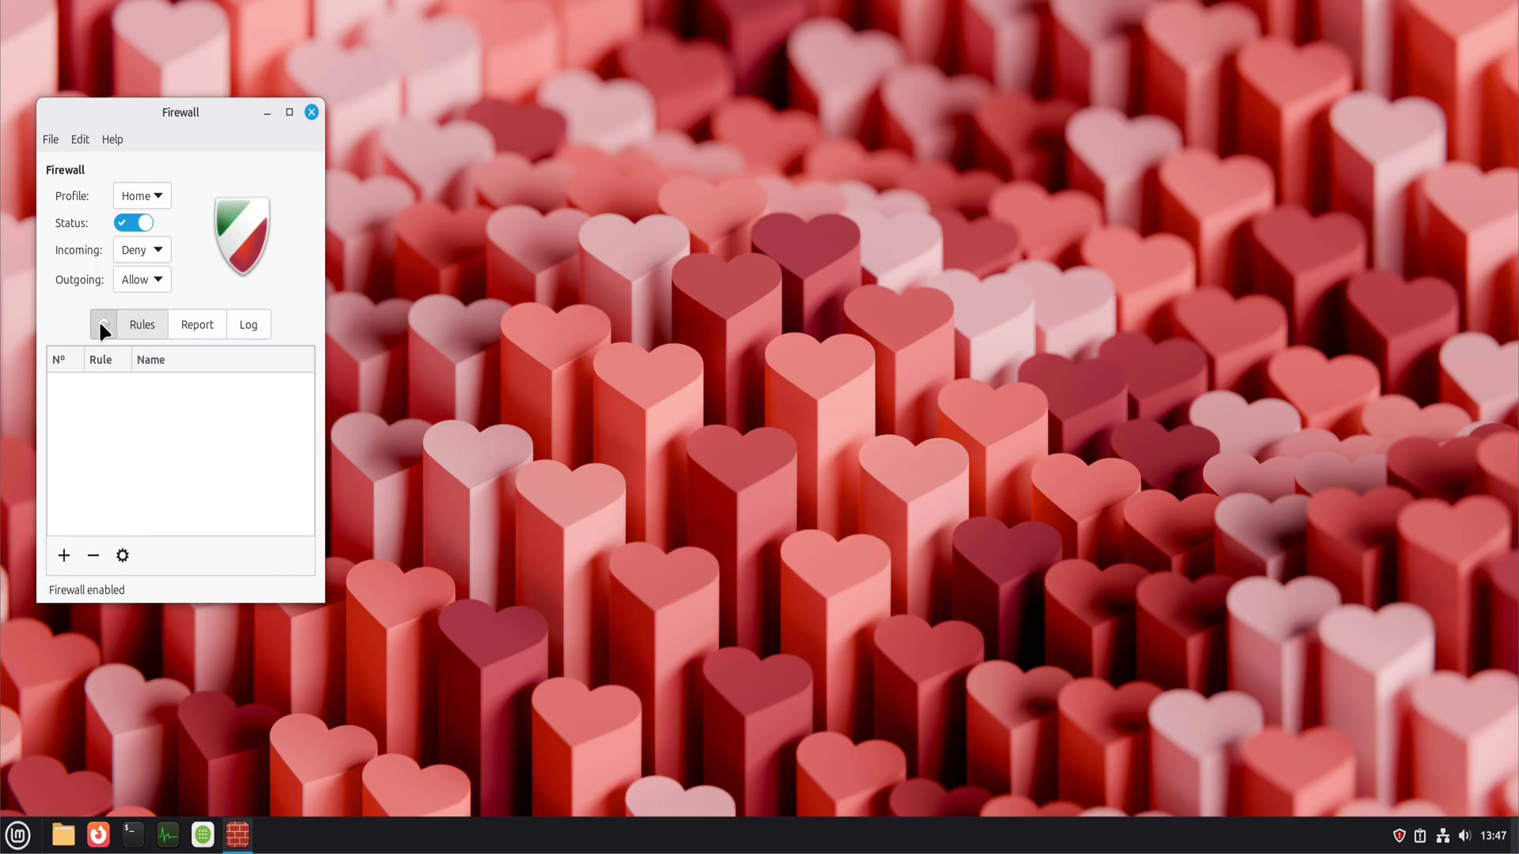
click(102, 324)
scroll(231, 482, down, 5)
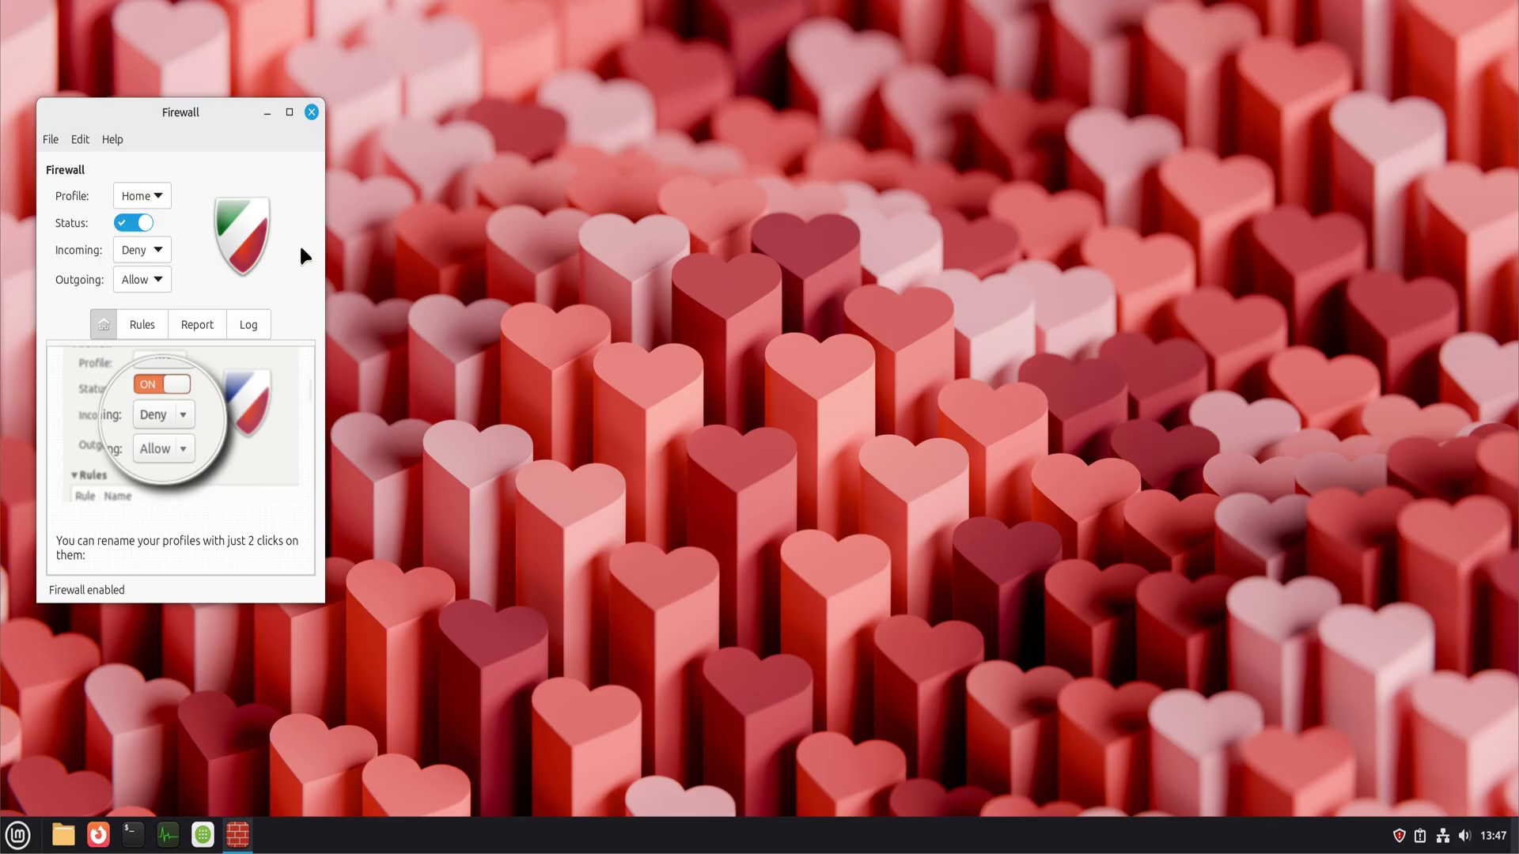
click(312, 112)
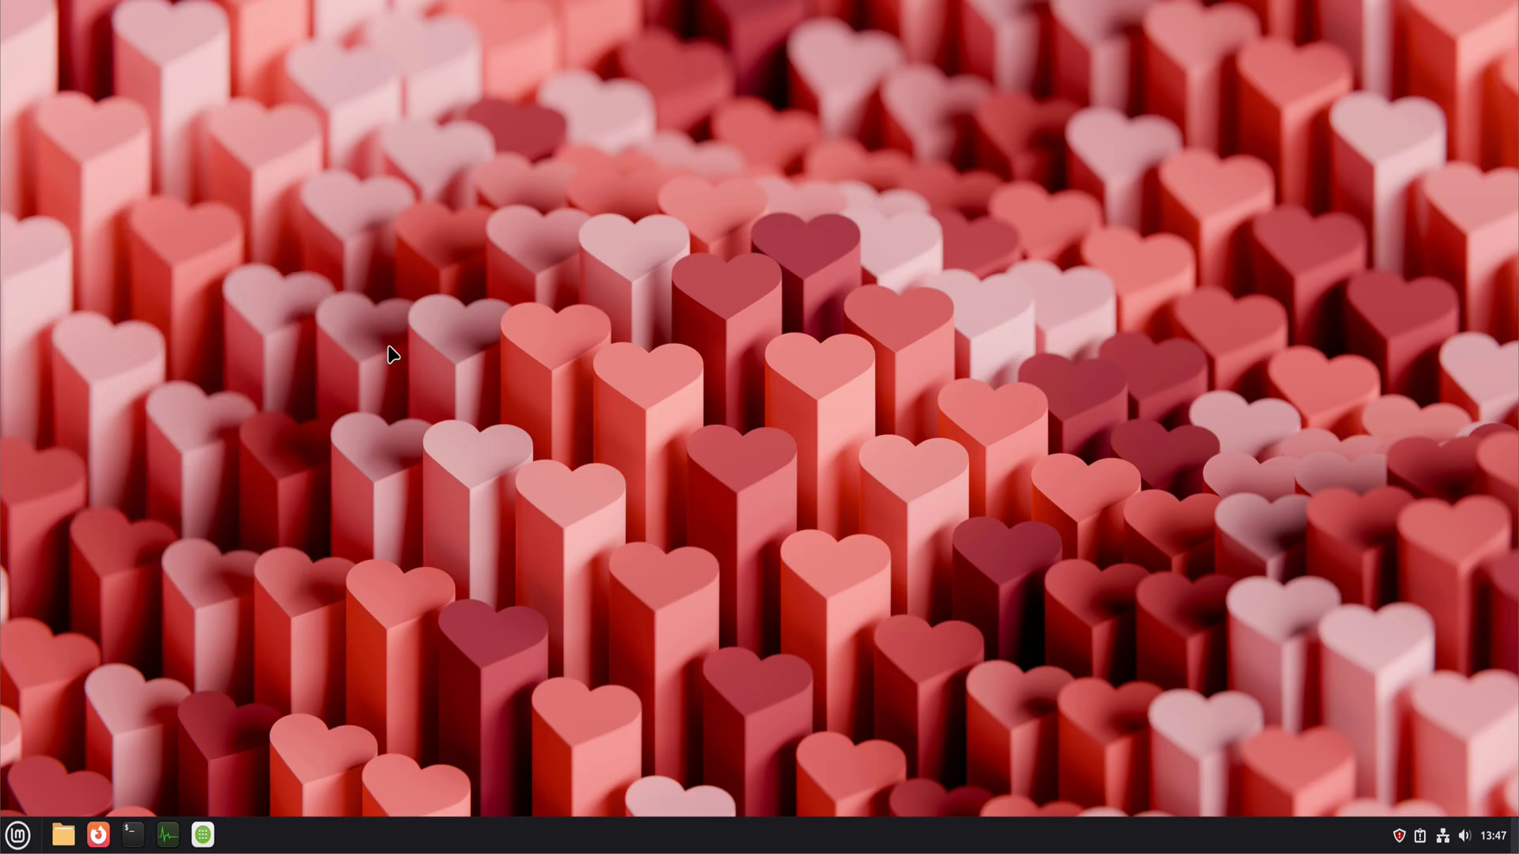
- Search Software Manager for 'clamav' and install Clamav with its additional packages
click(204, 834)
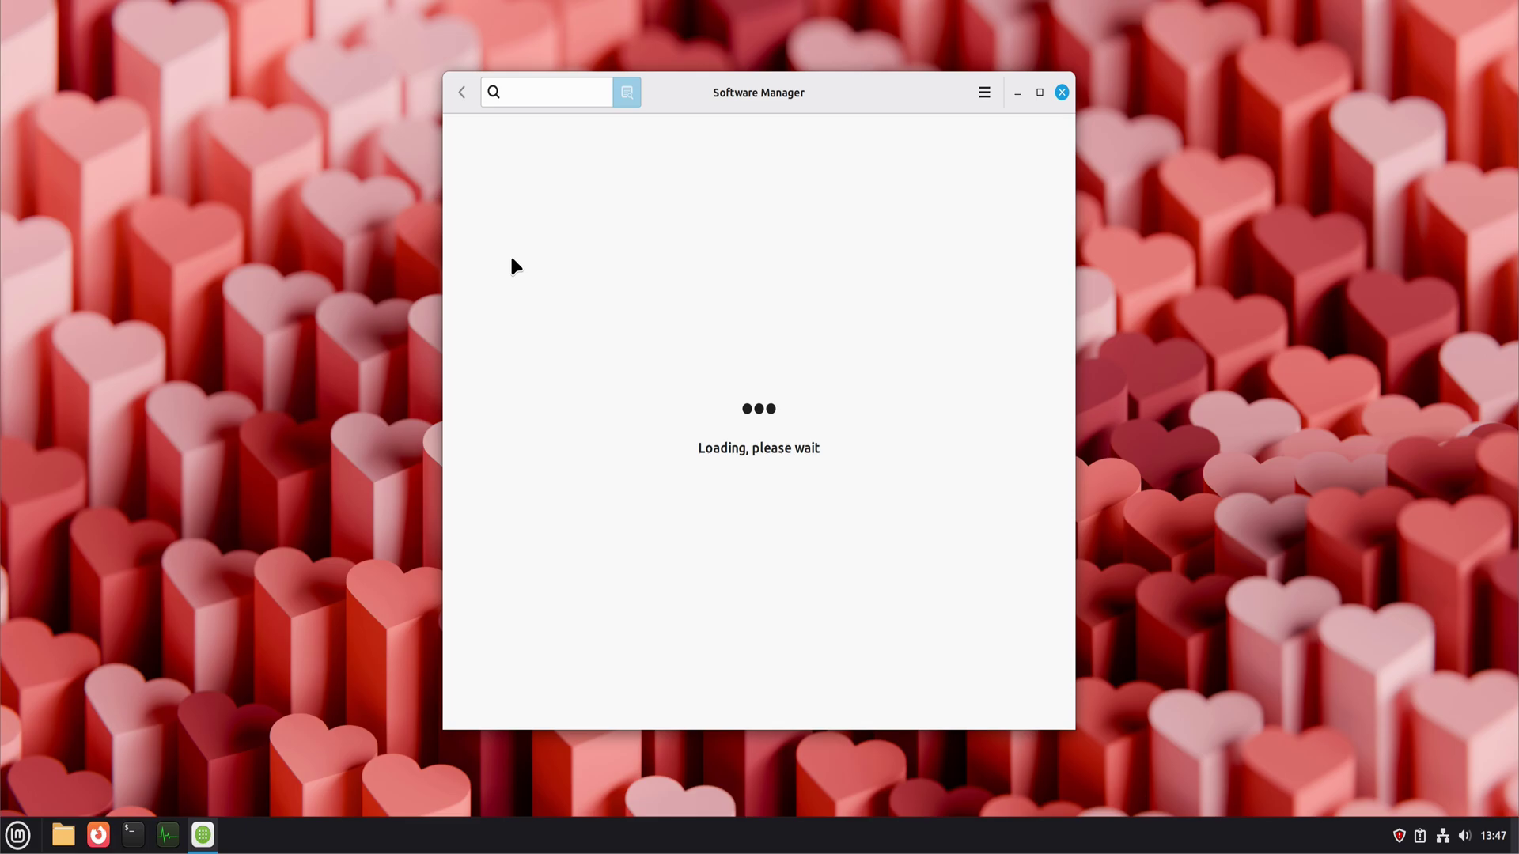
text(clama)
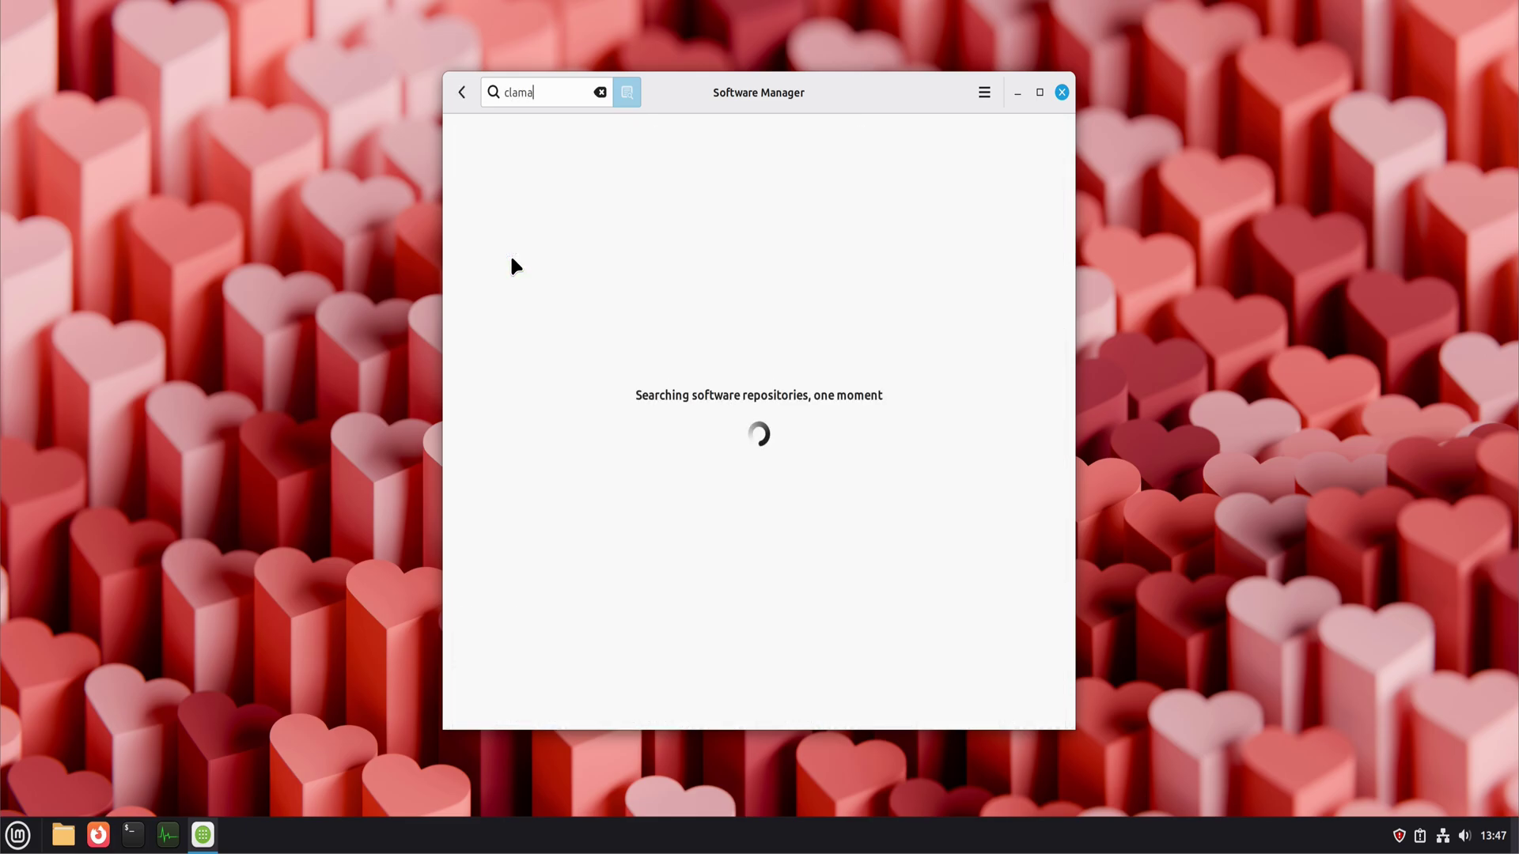
text(v)
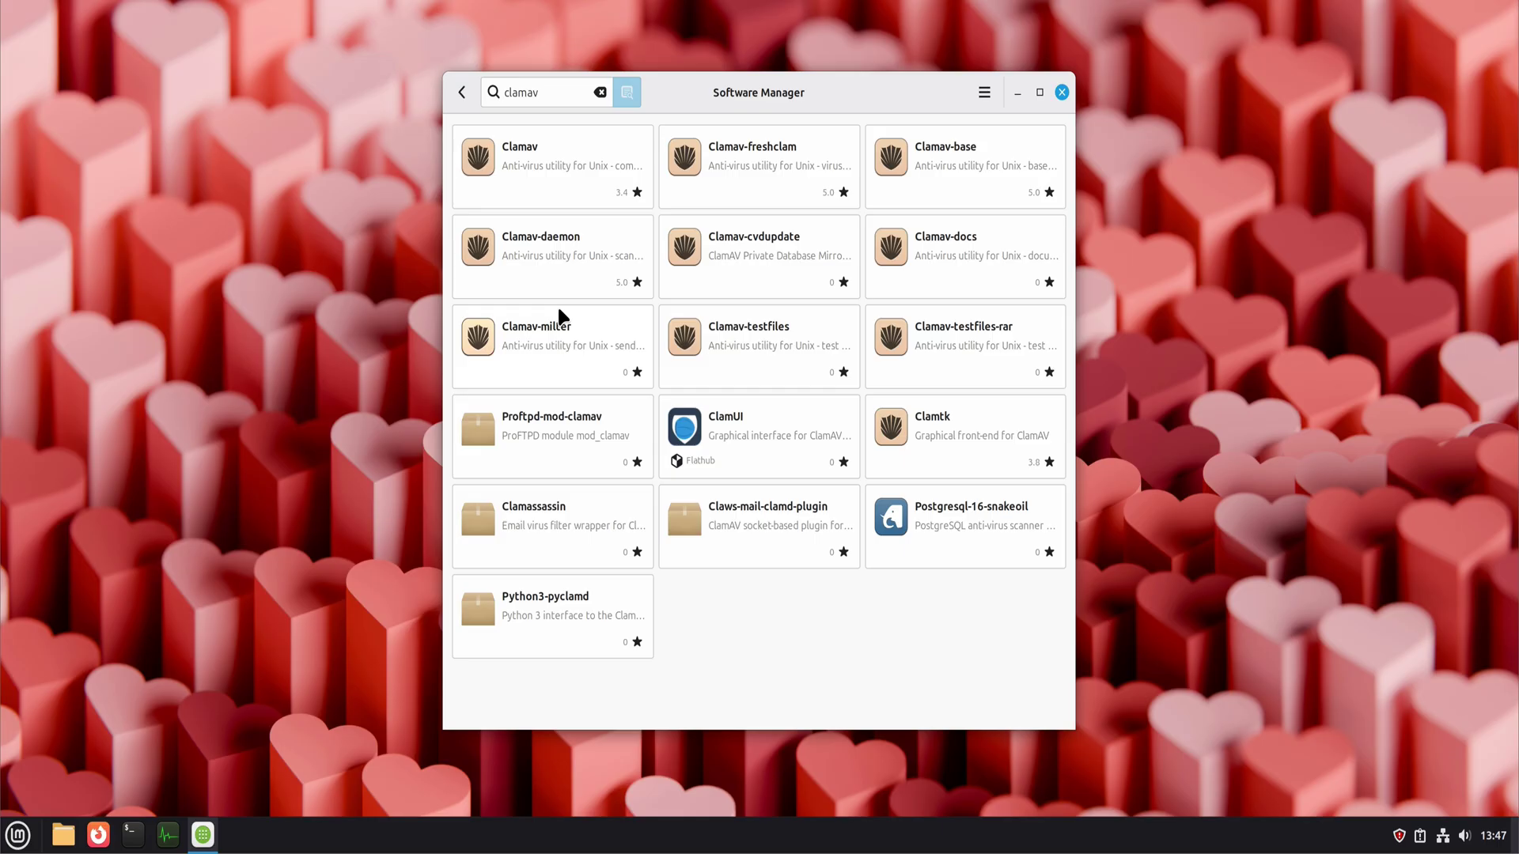
click(564, 156)
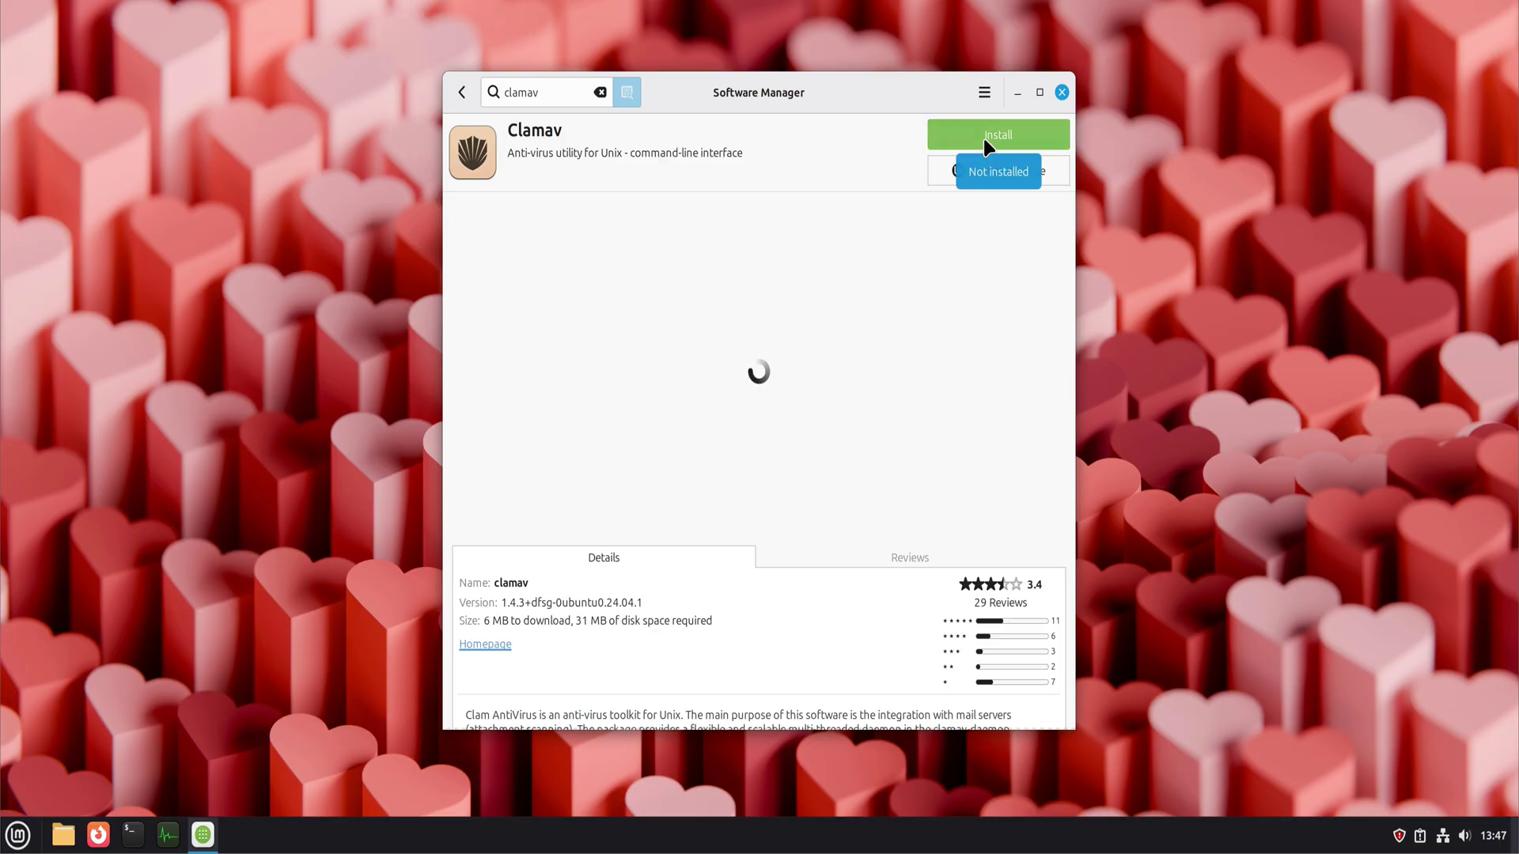
click(984, 137)
click(931, 569)
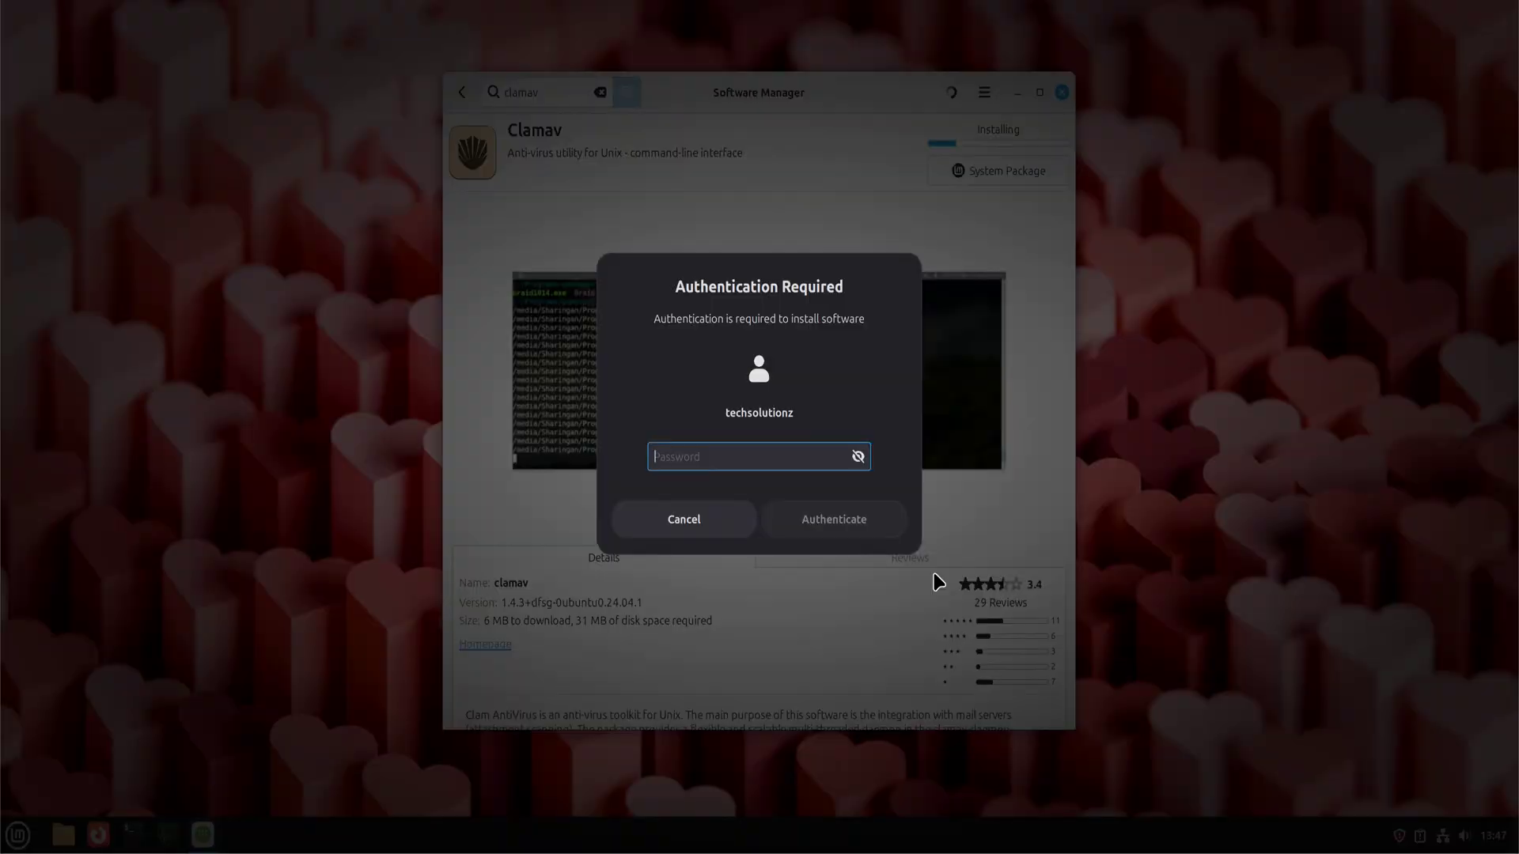
text(•••••)
click(884, 529)
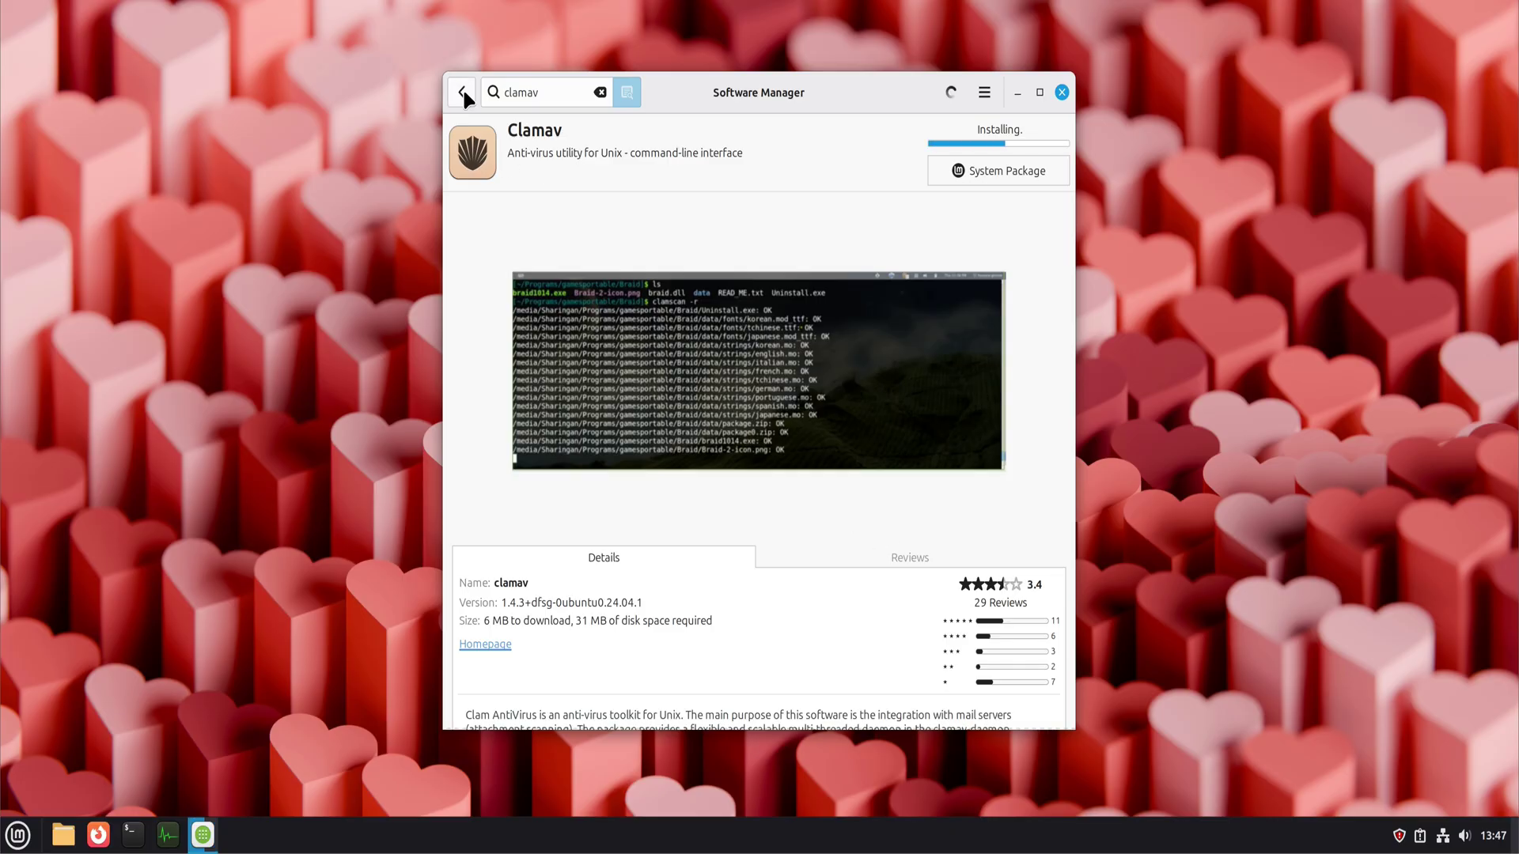
- Install Clamtk from the clamav search results, accepting the additional software
click(464, 91)
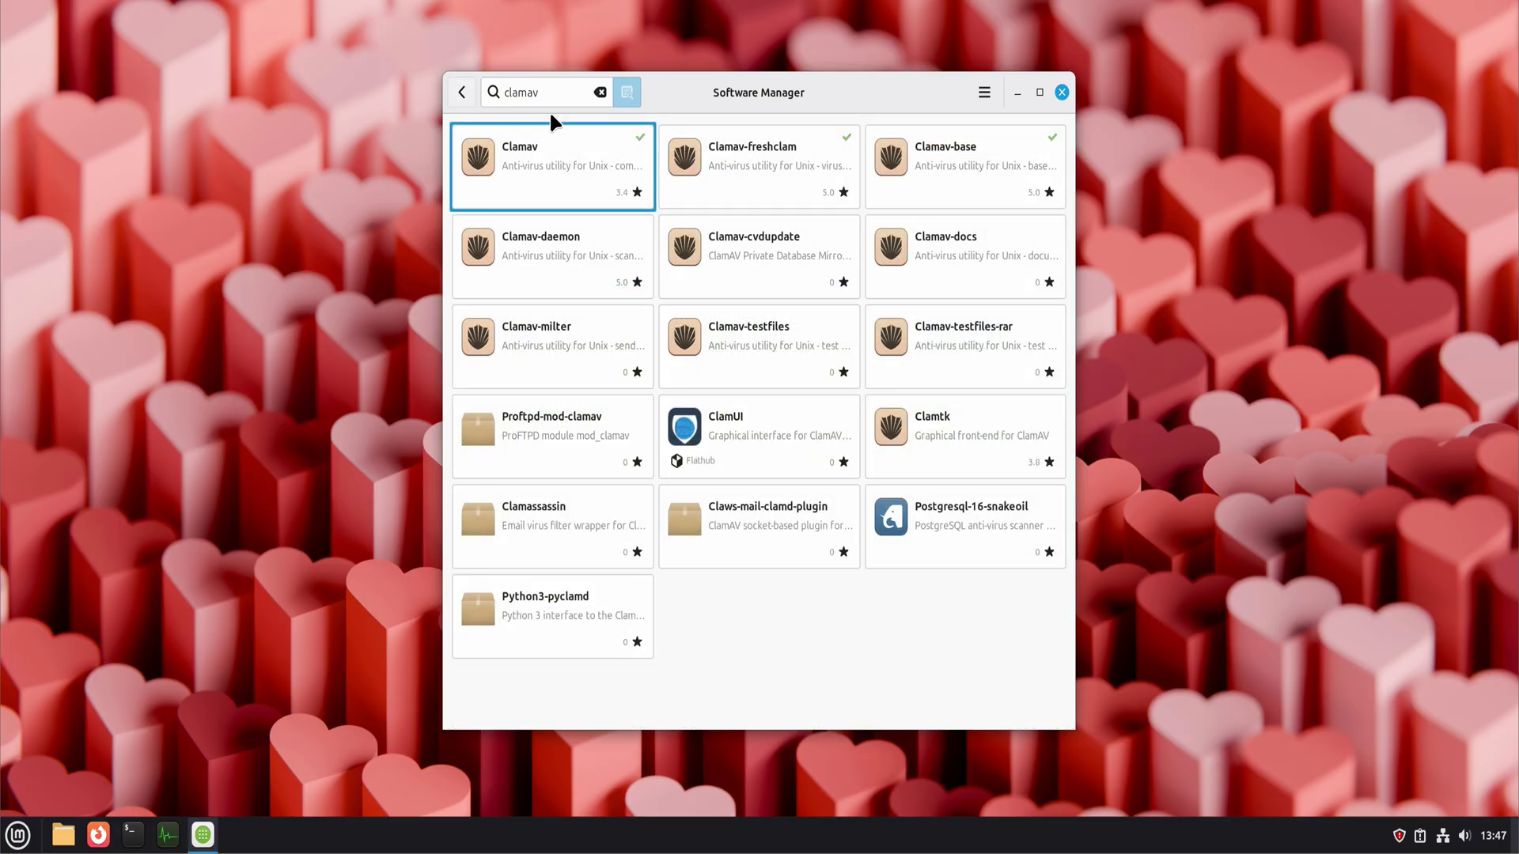
click(973, 209)
click(998, 134)
click(908, 575)
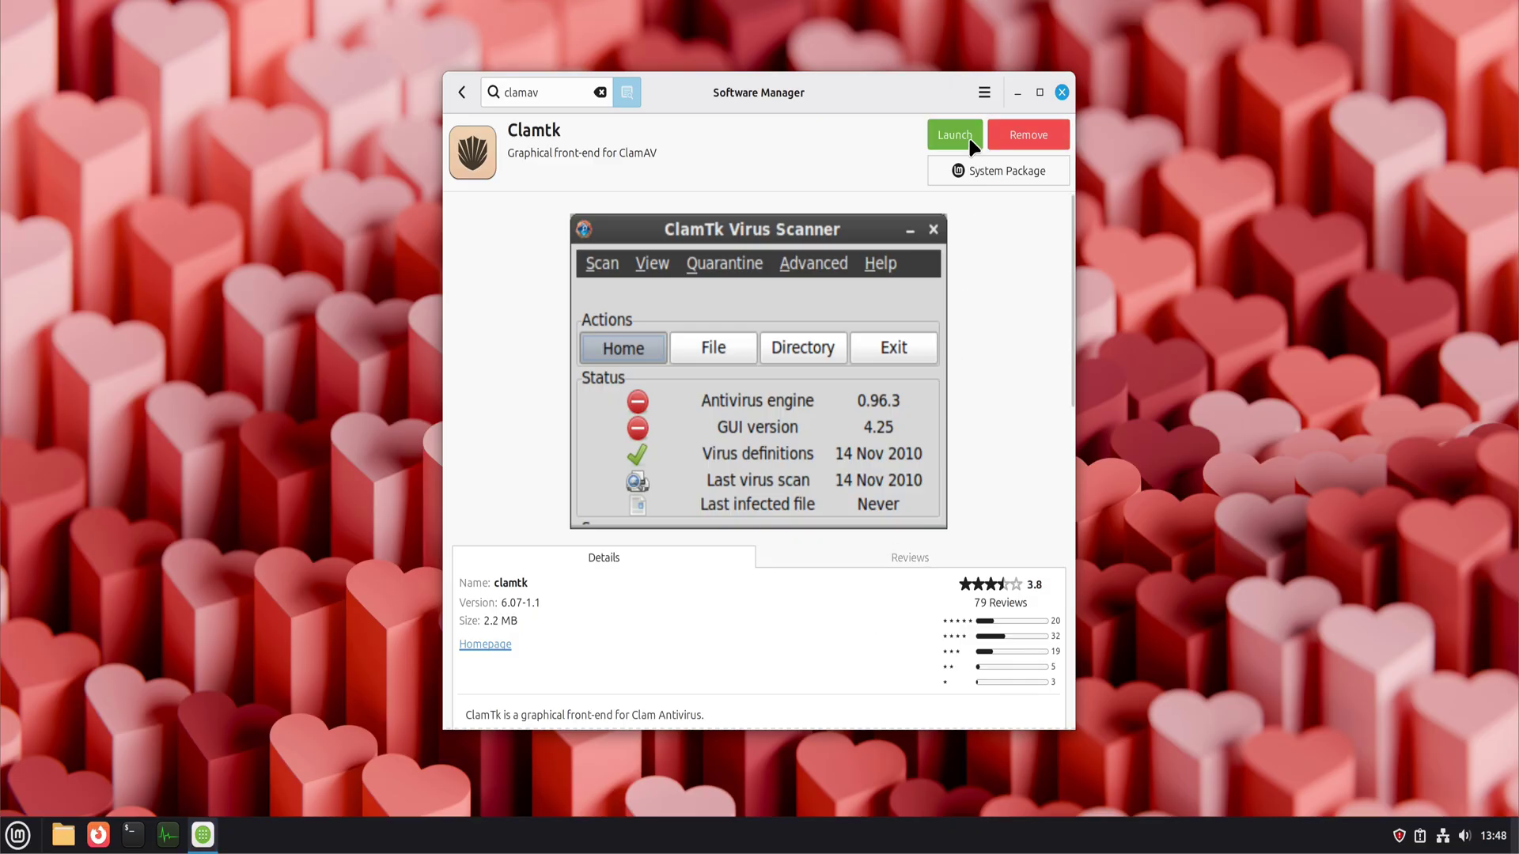
- Close Software Manager, confirm ClamTk's 27883 signatures auto-update, try Scan a file, then close ClamTk
click(1064, 103)
click(1063, 95)
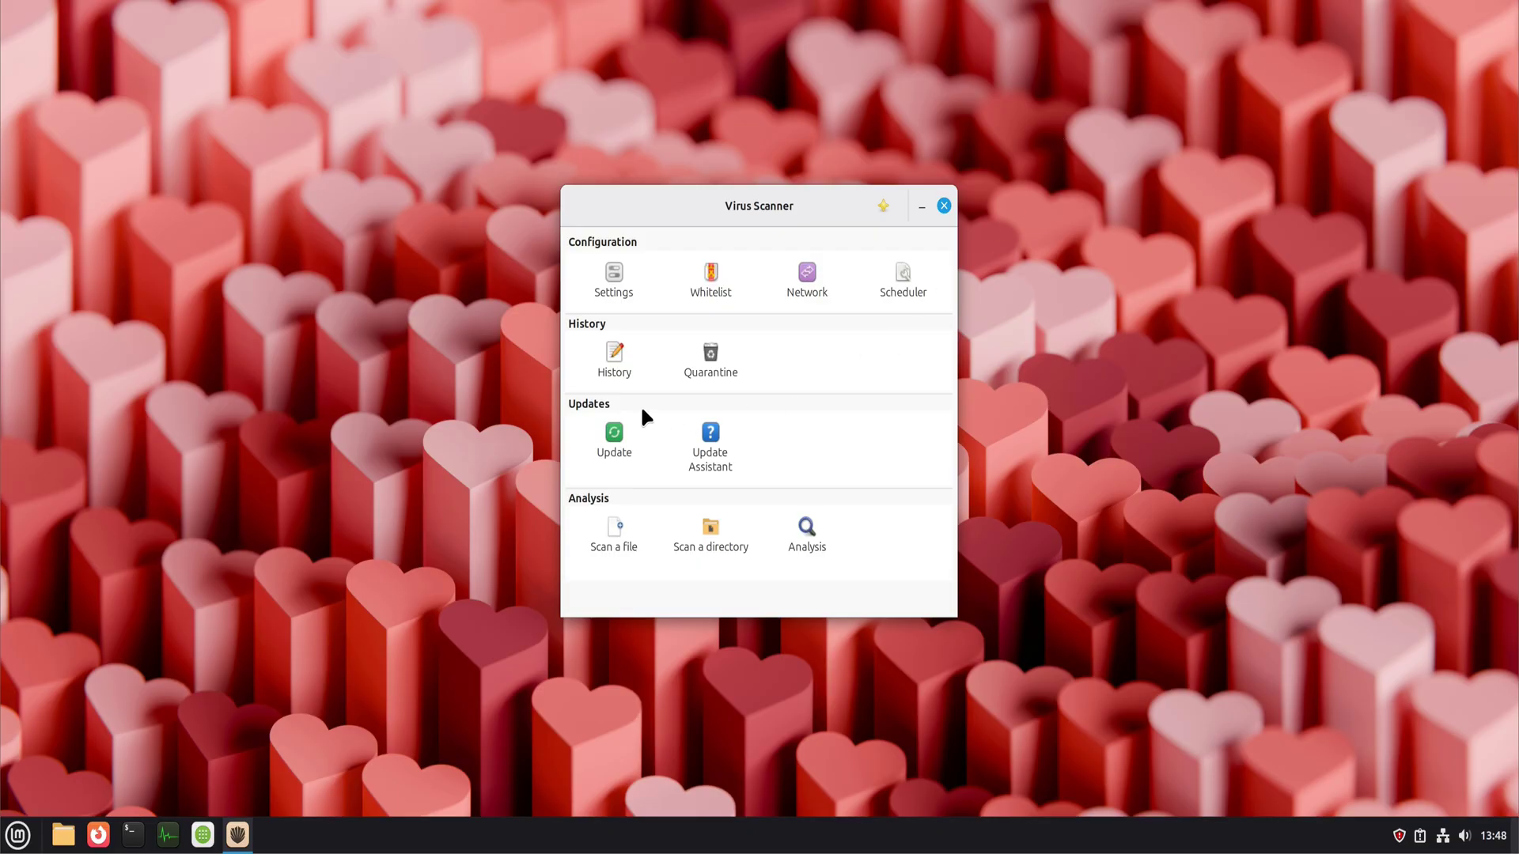
click(621, 447)
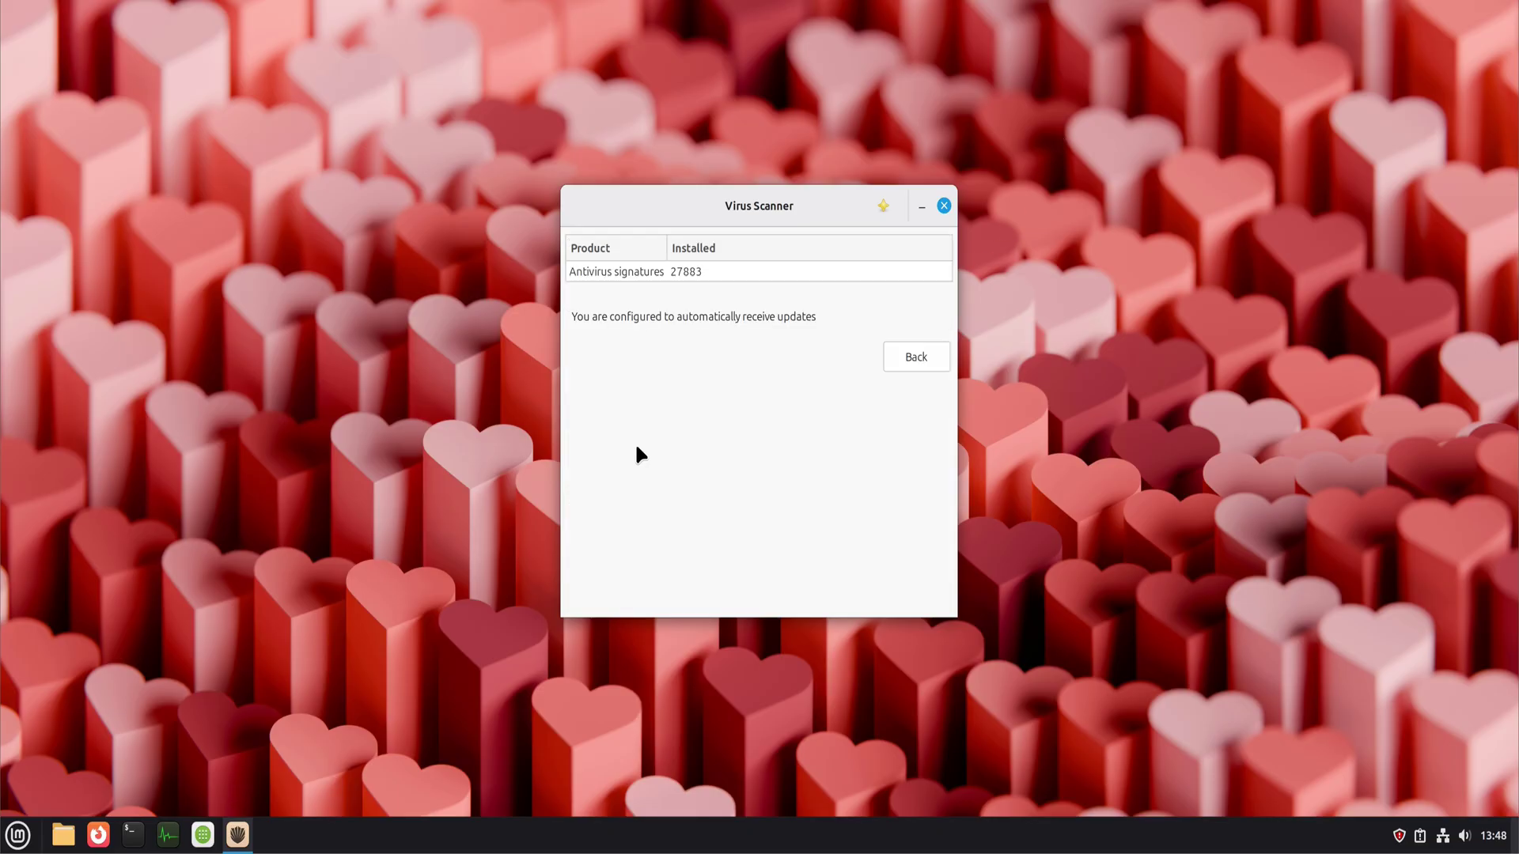
click(902, 364)
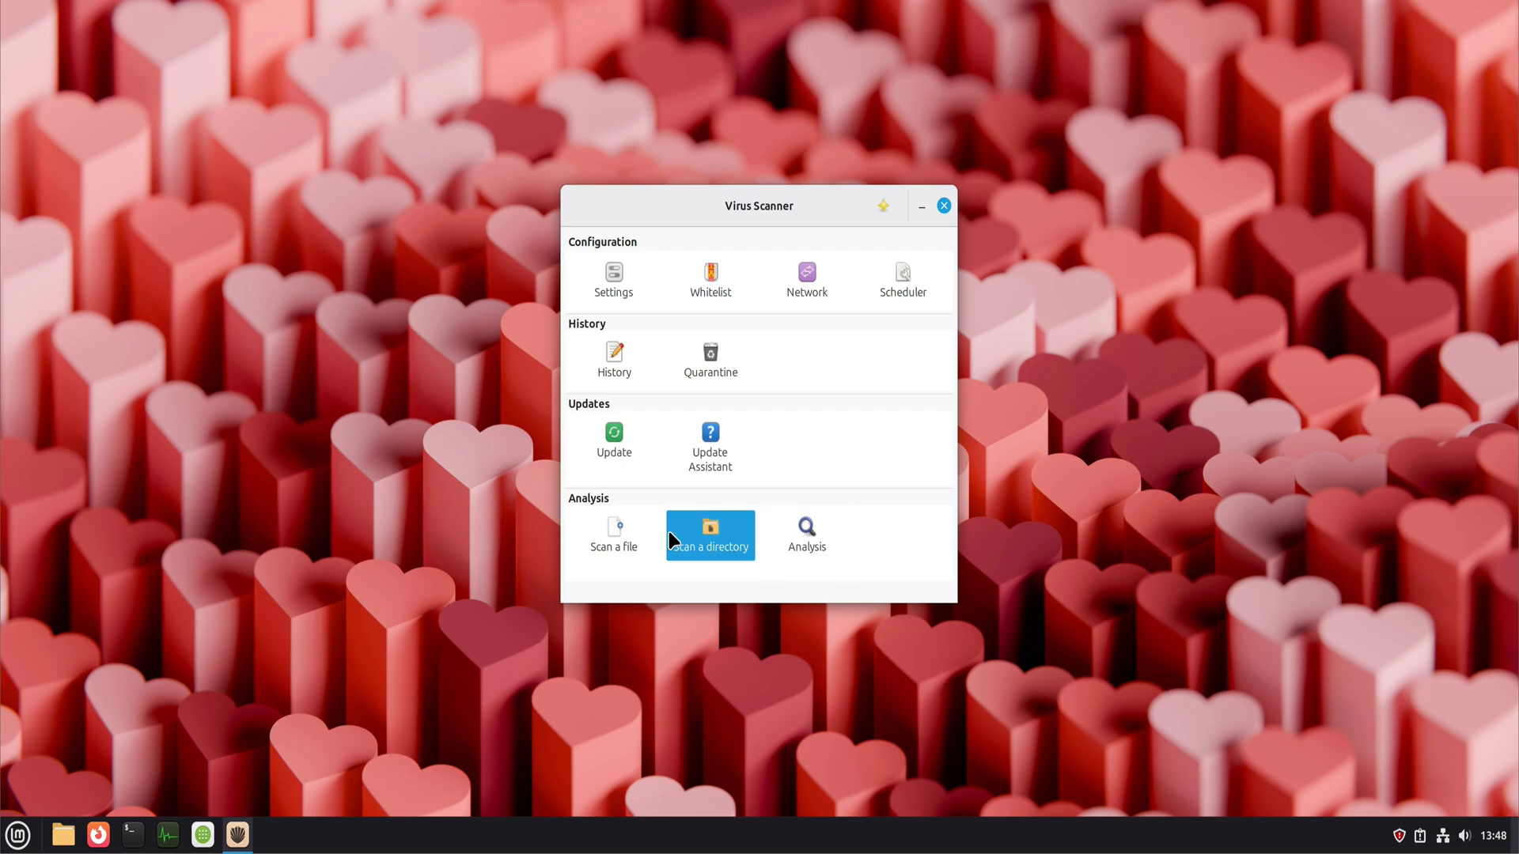
click(633, 540)
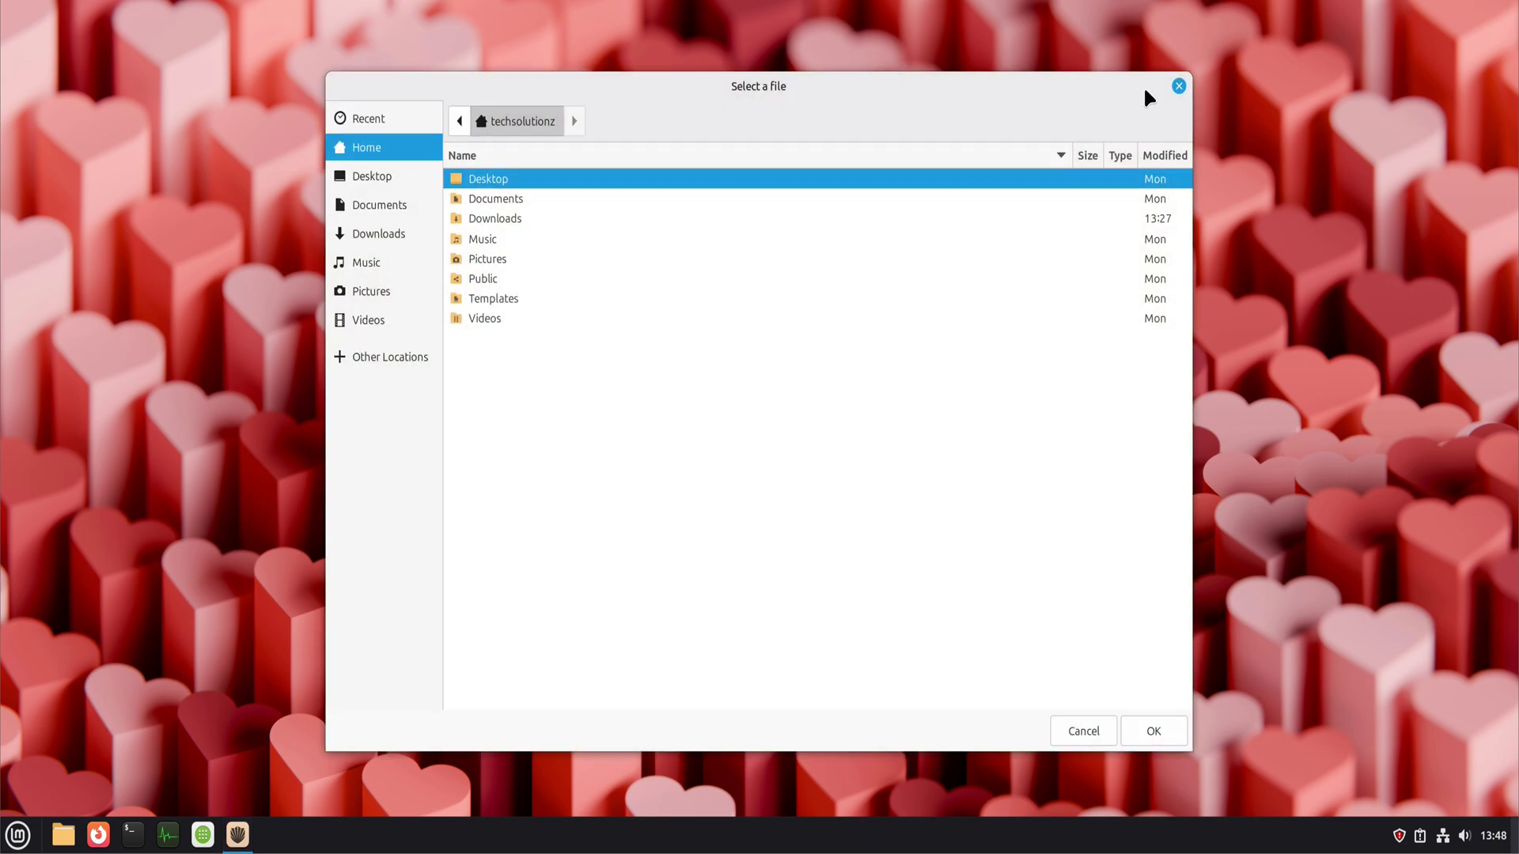
click(1179, 85)
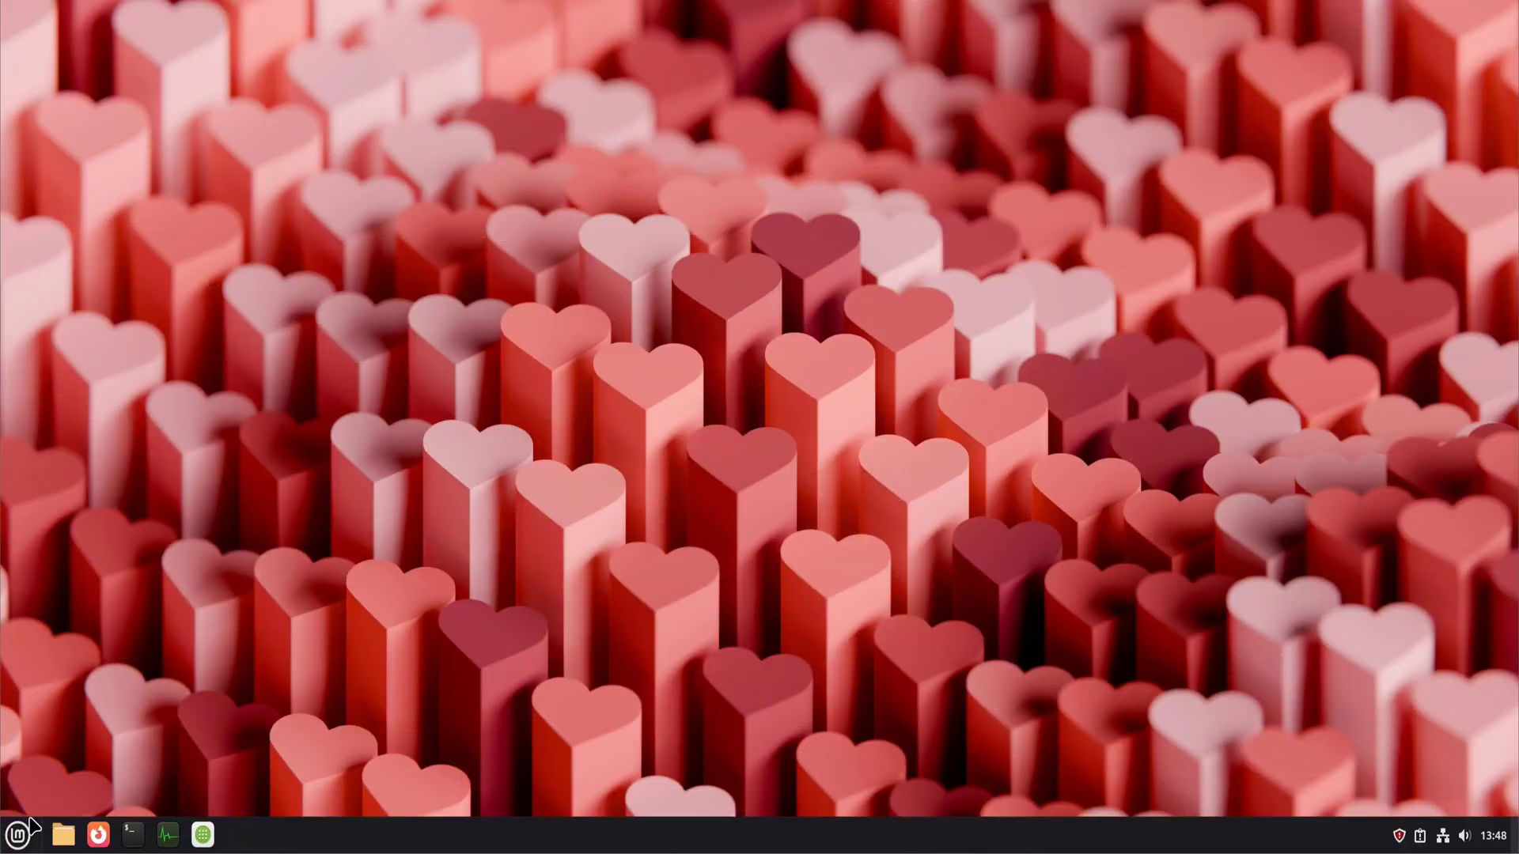
click(18, 834)
mouse_move(253, 676)
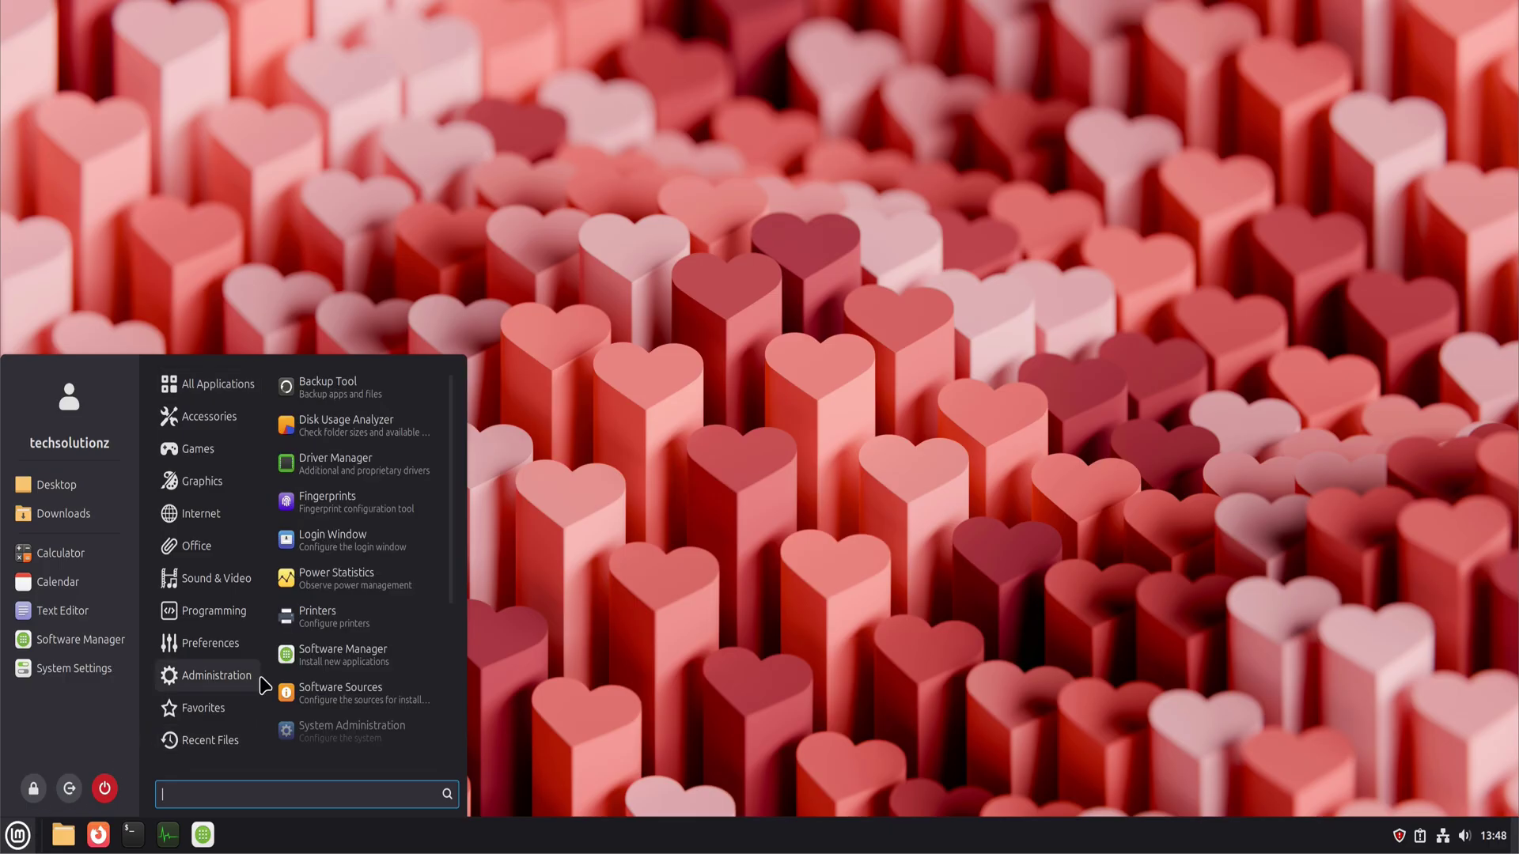
click(326, 716)
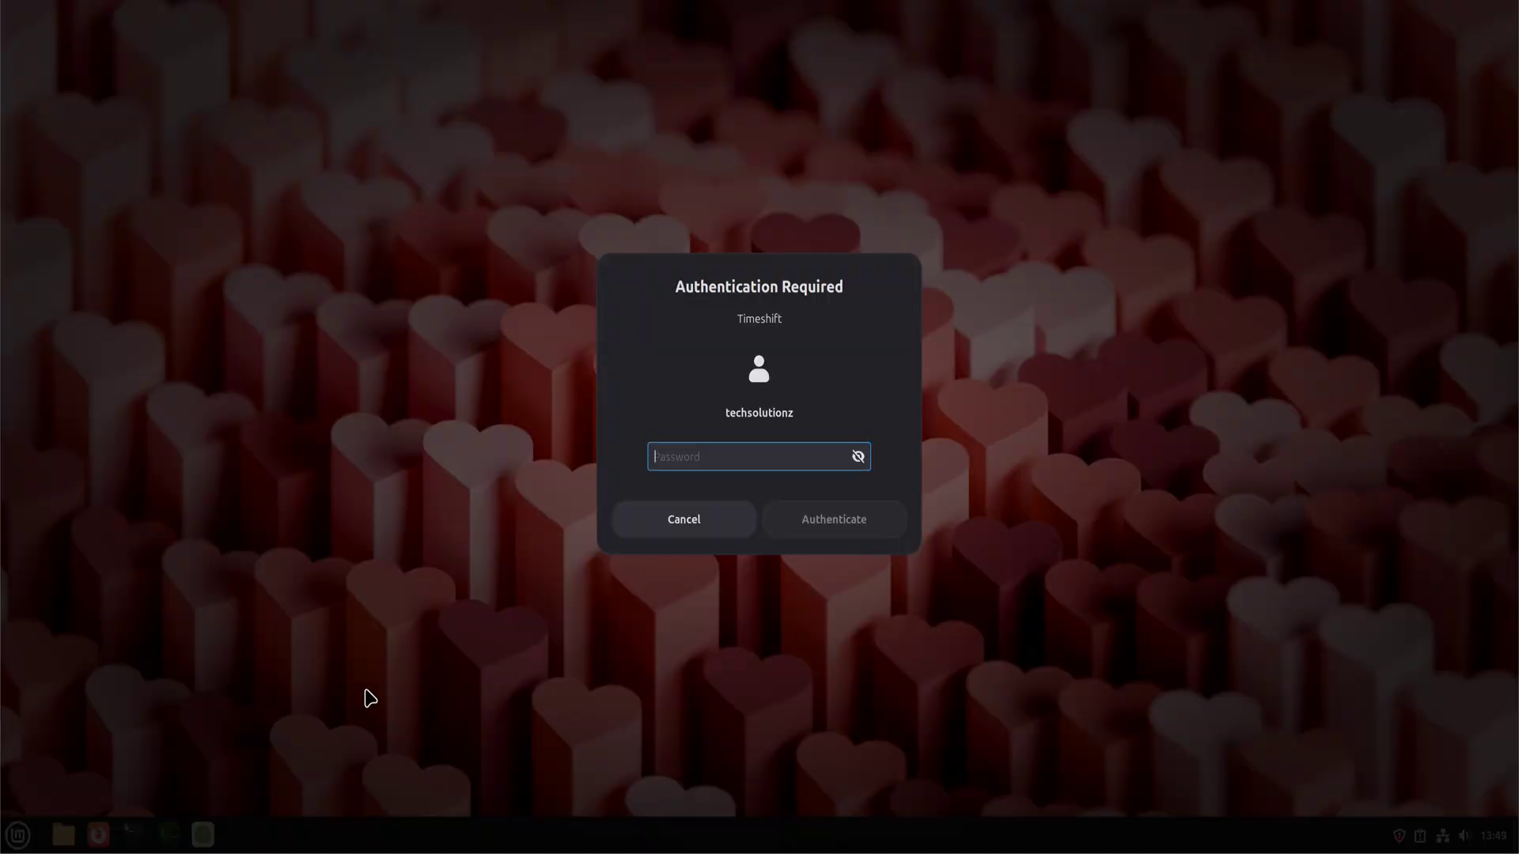
text(••••••)
key(Return)
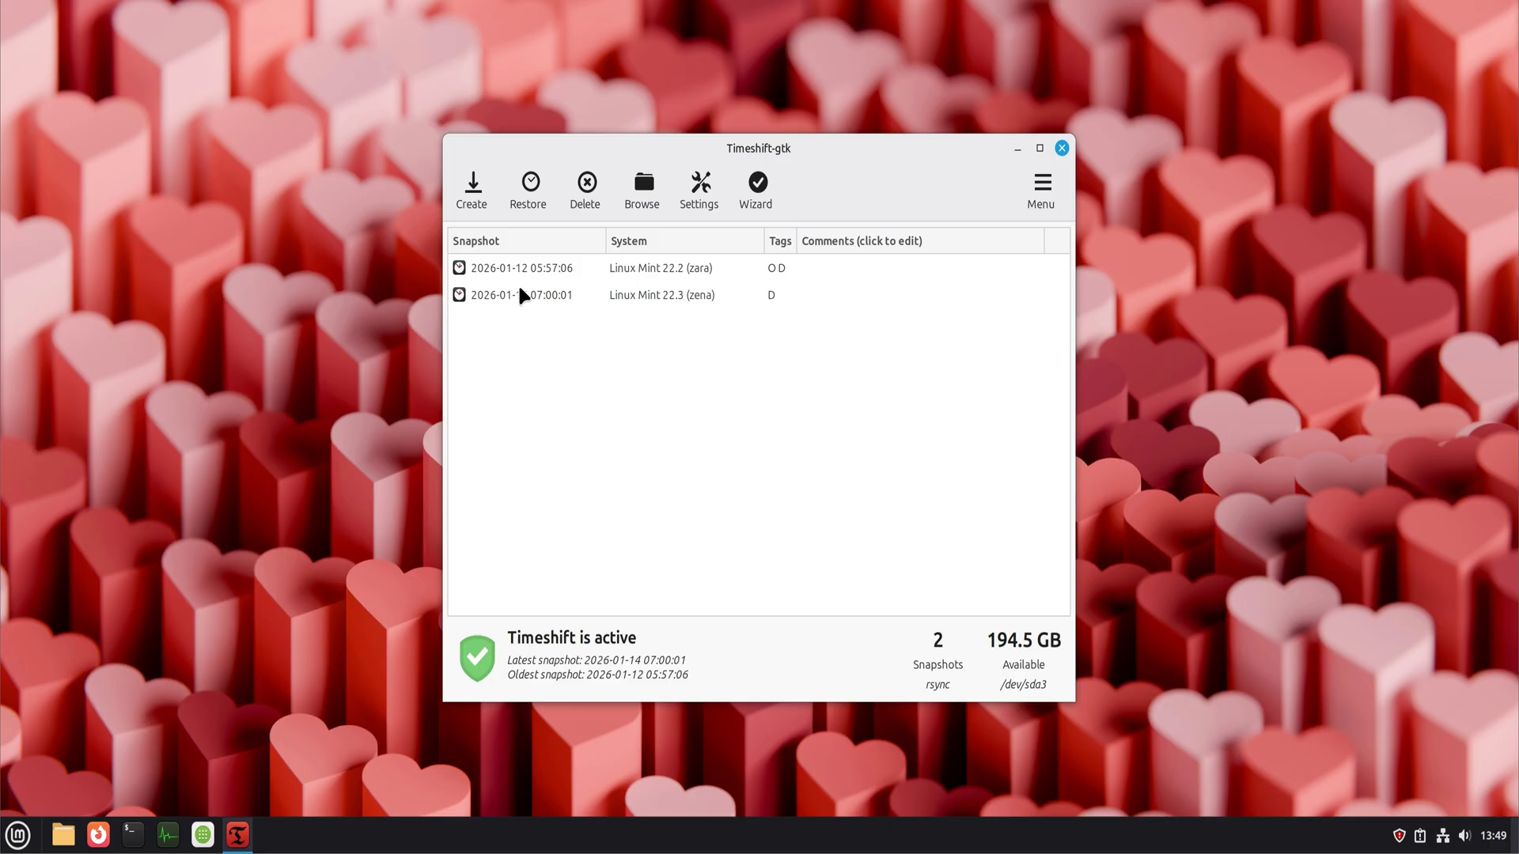
click(699, 198)
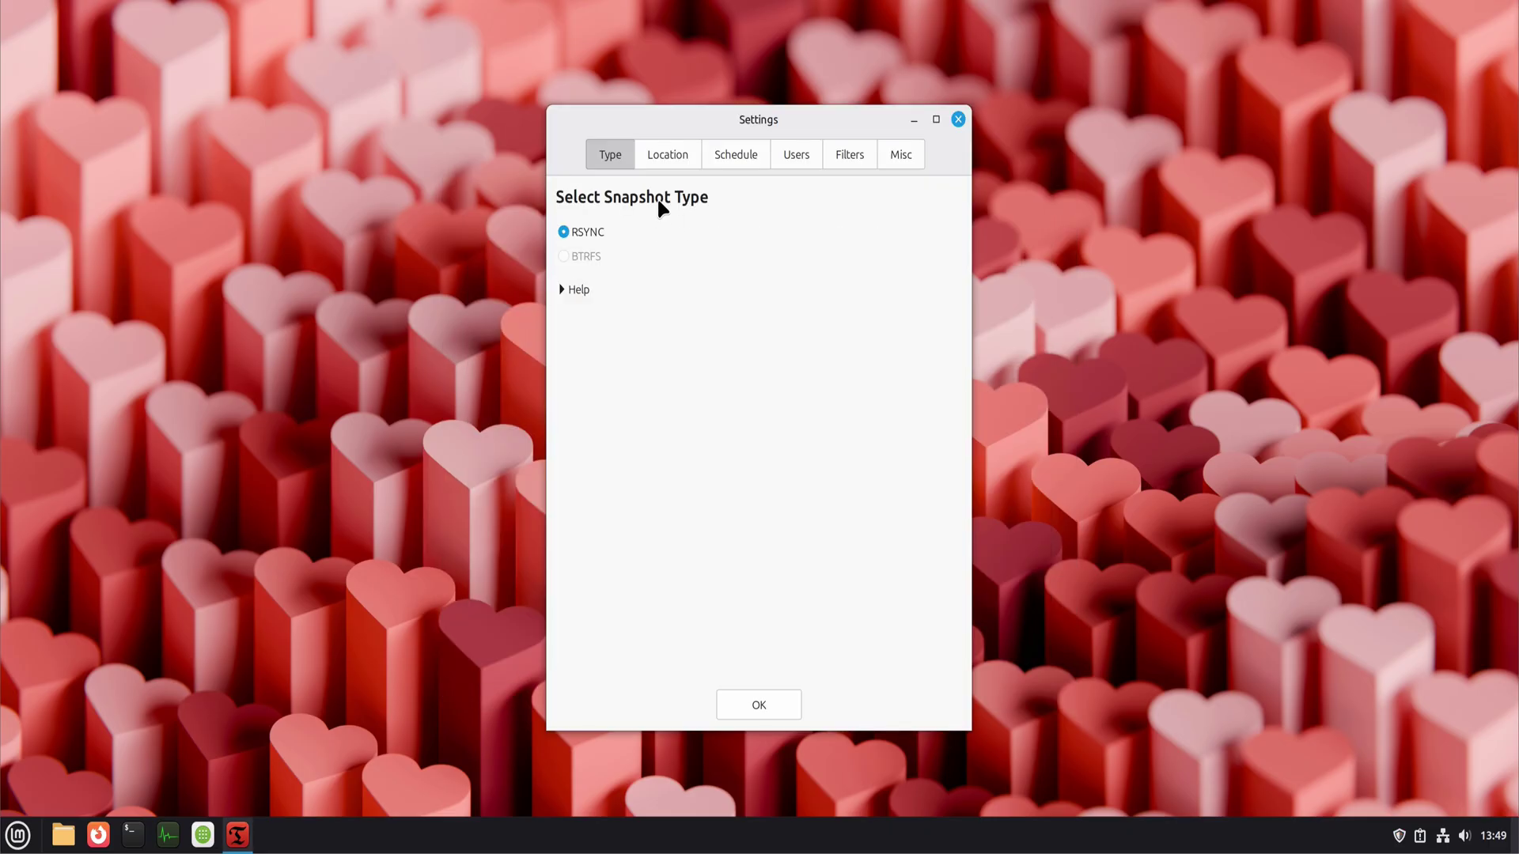
click(673, 151)
click(755, 152)
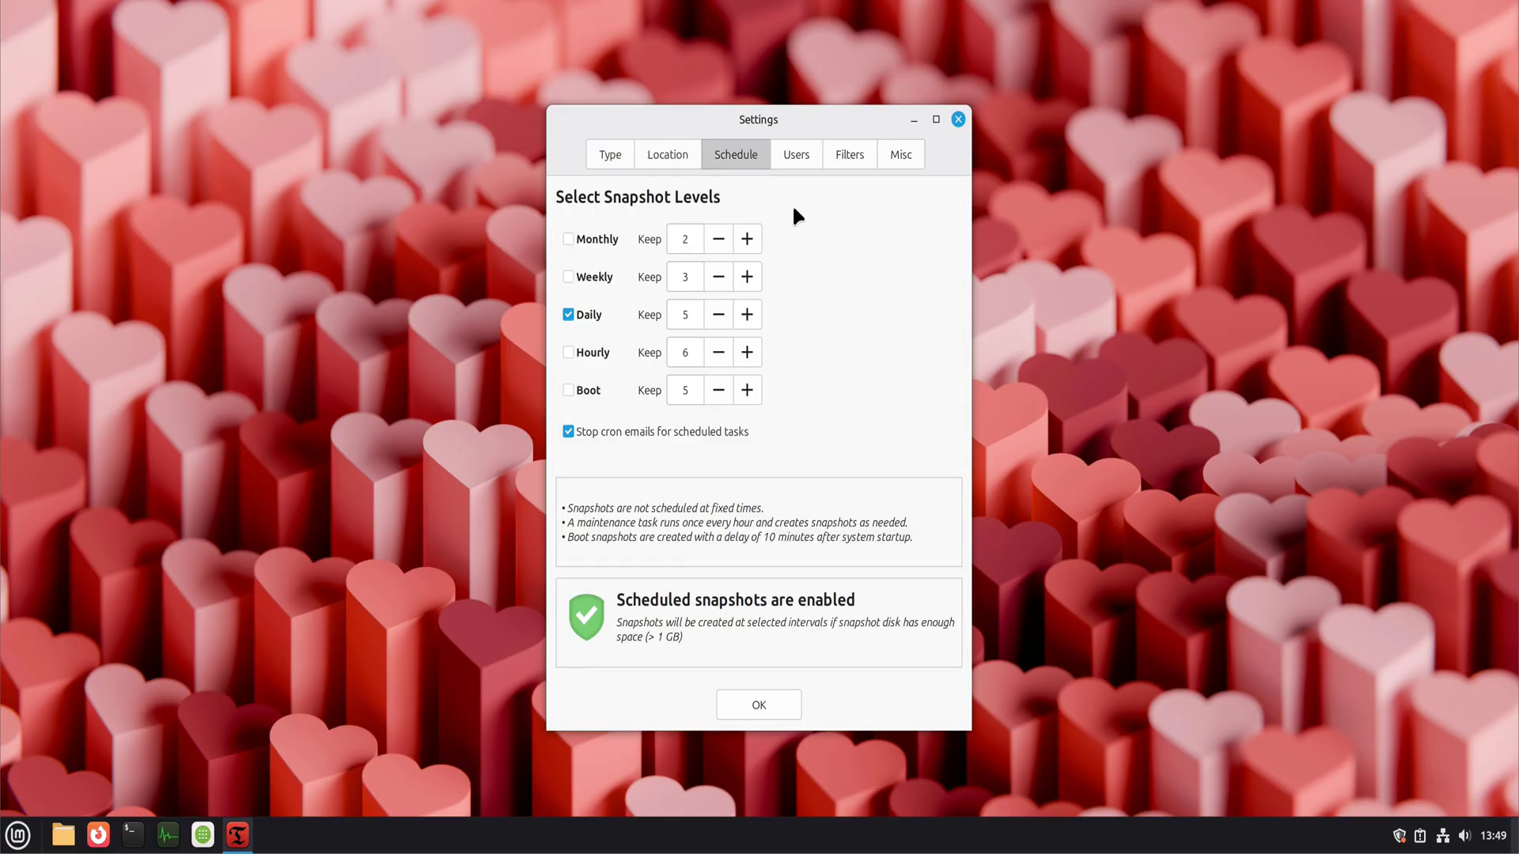
click(761, 705)
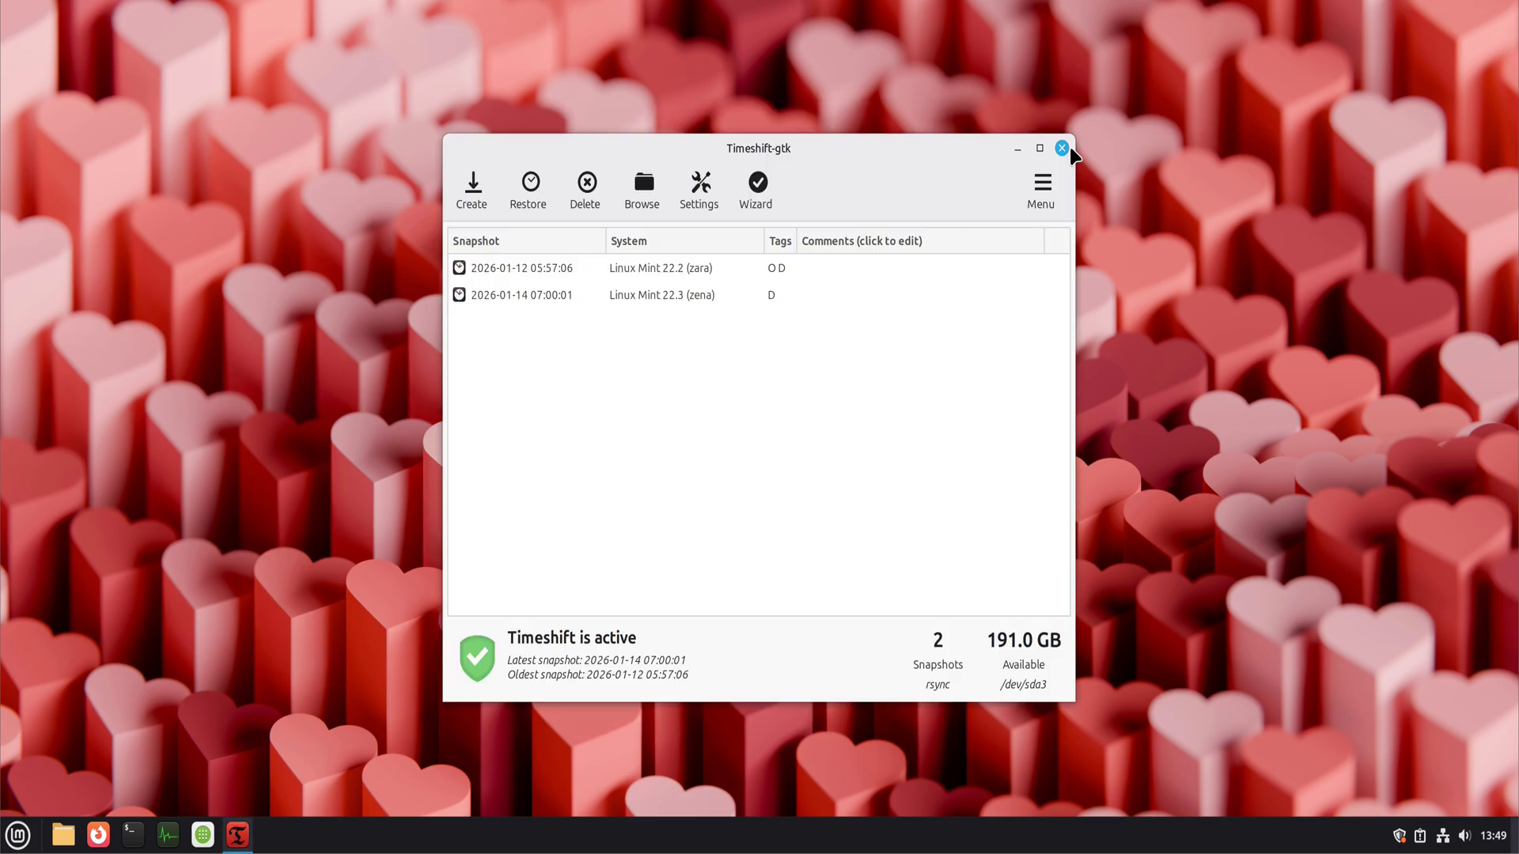
click(1063, 150)
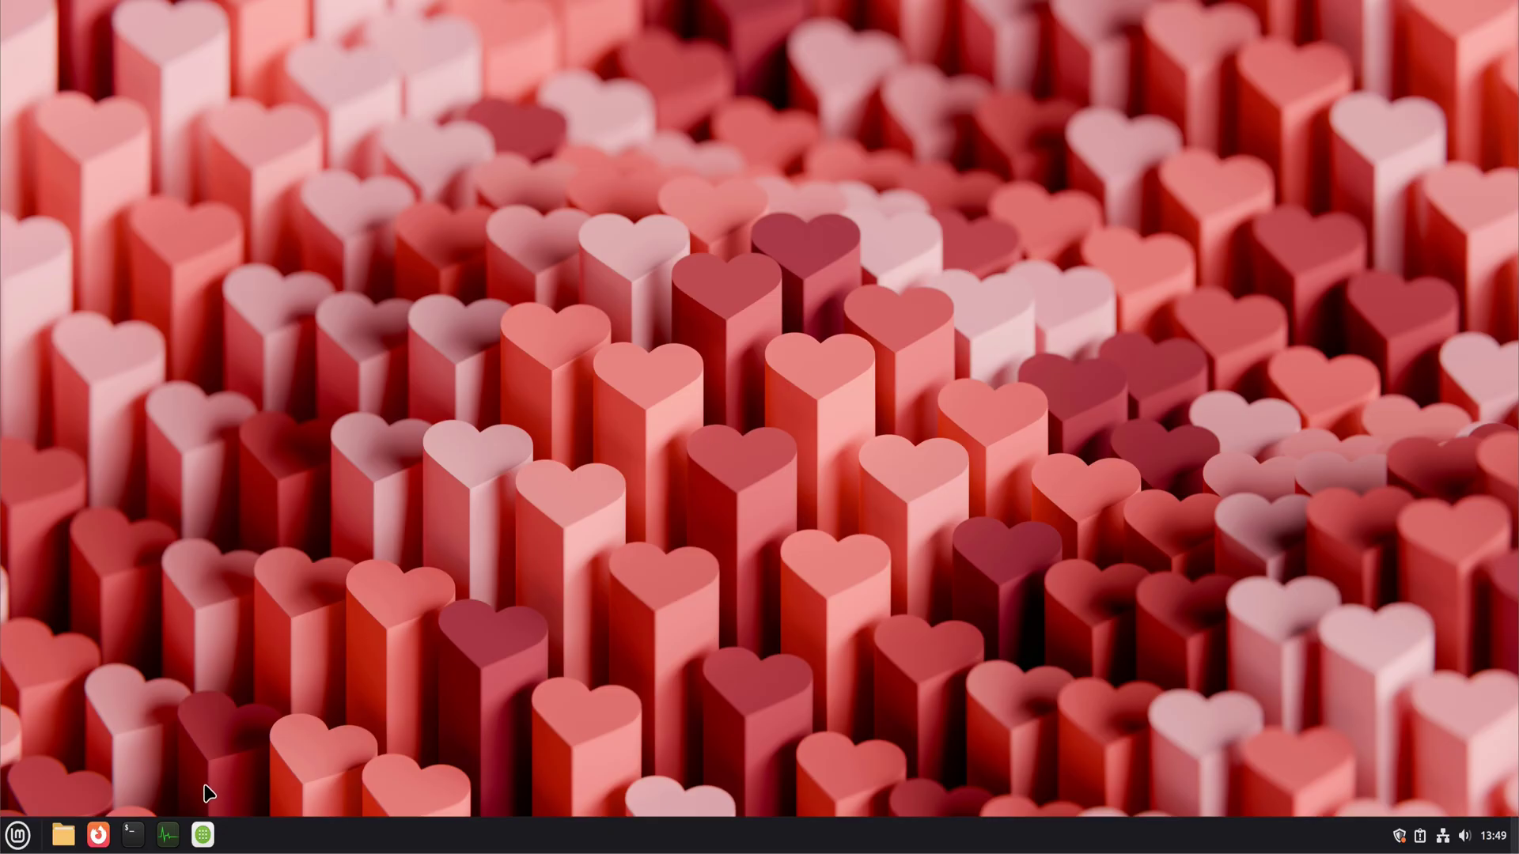
- Browse the VLC, Sublime and Blender pages in Software Manager
click(204, 835)
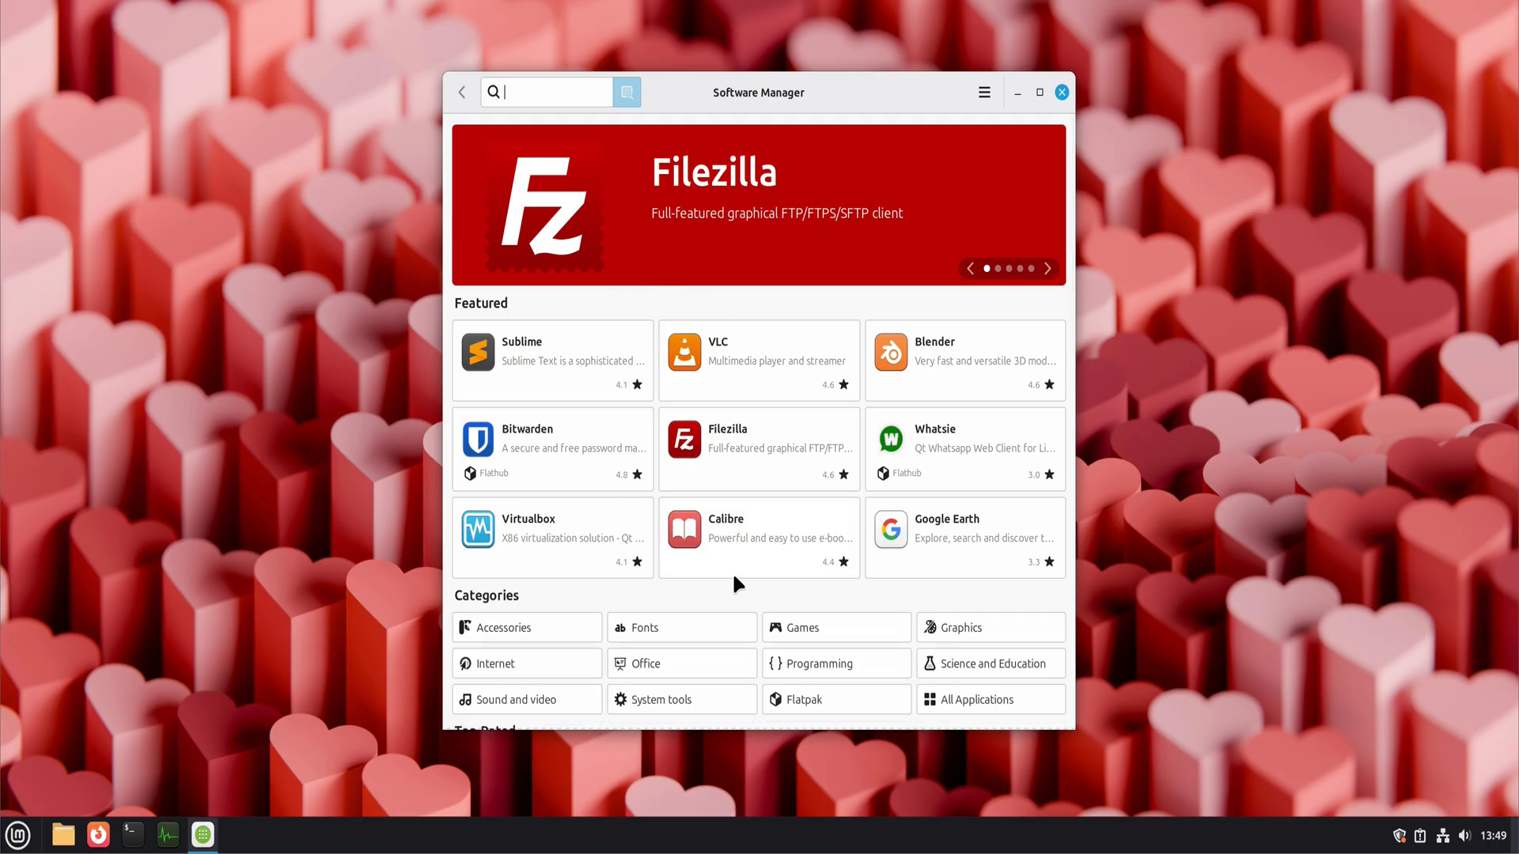
scroll(734, 580, down, 5)
scroll(722, 329, up, 3)
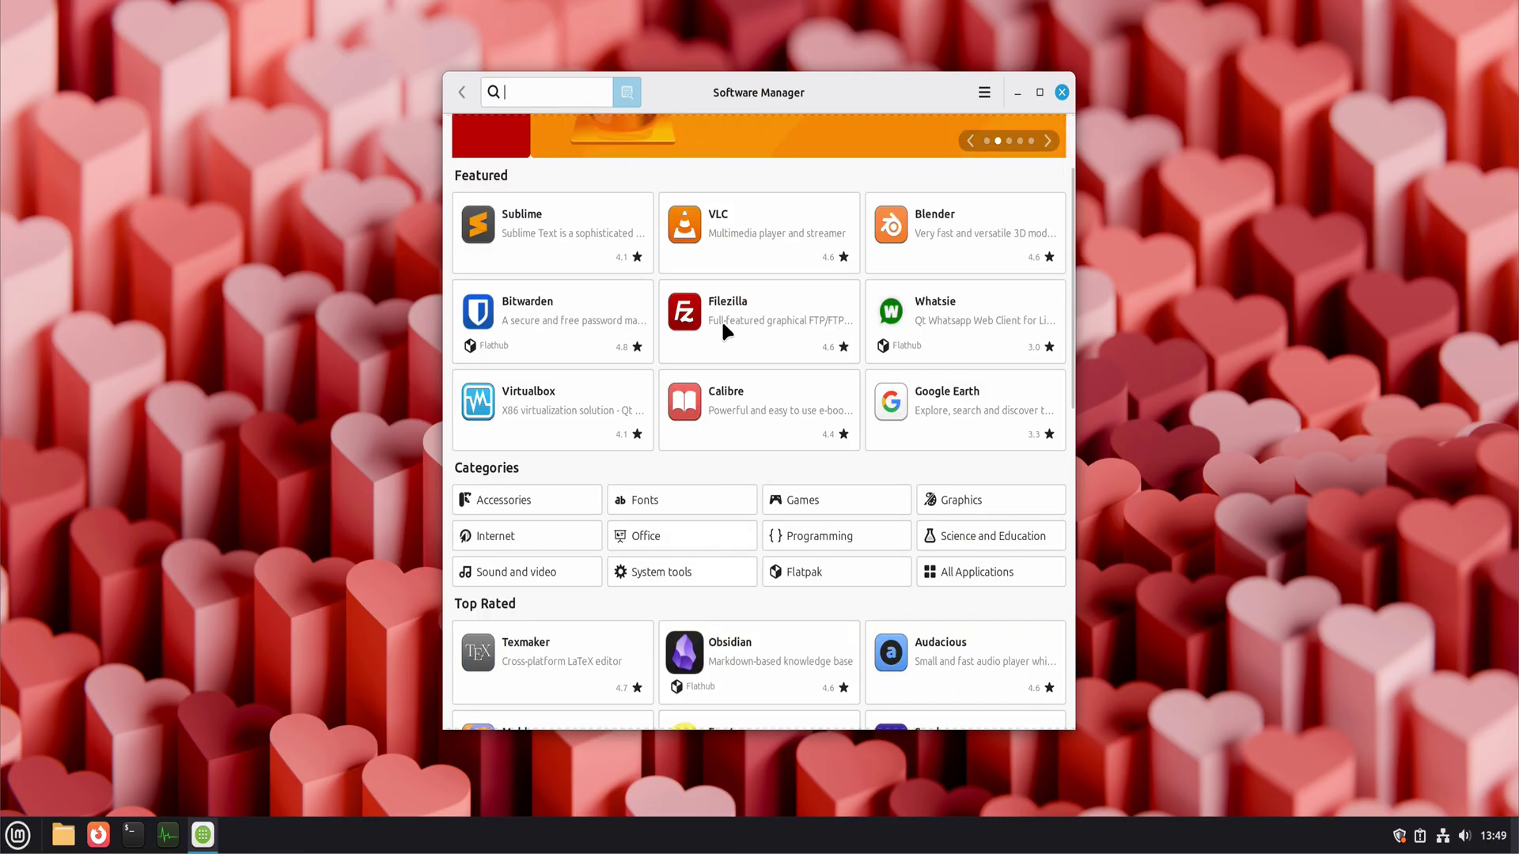
click(726, 211)
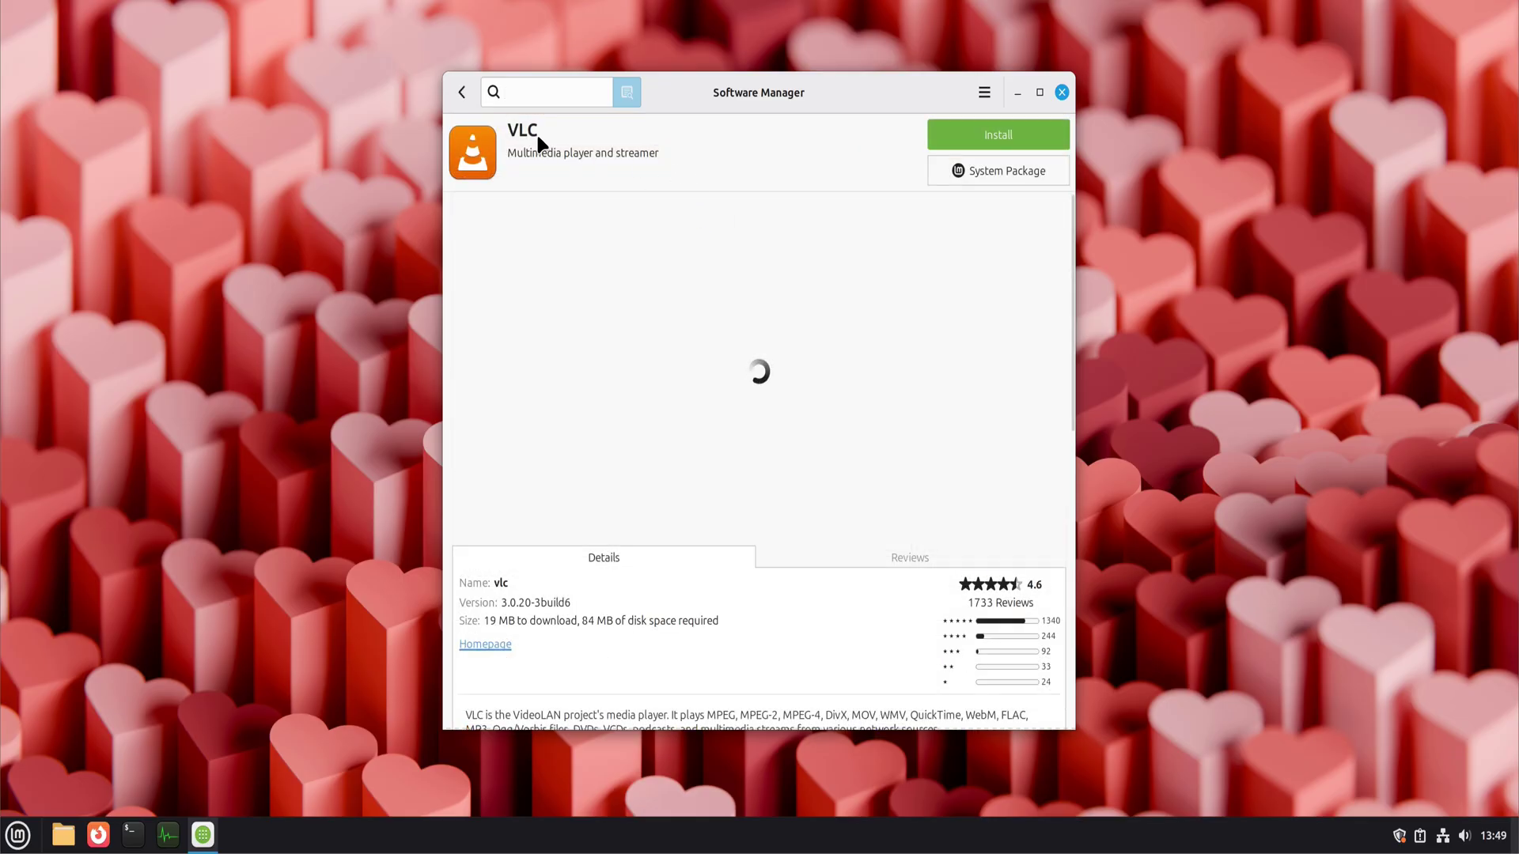
click(470, 95)
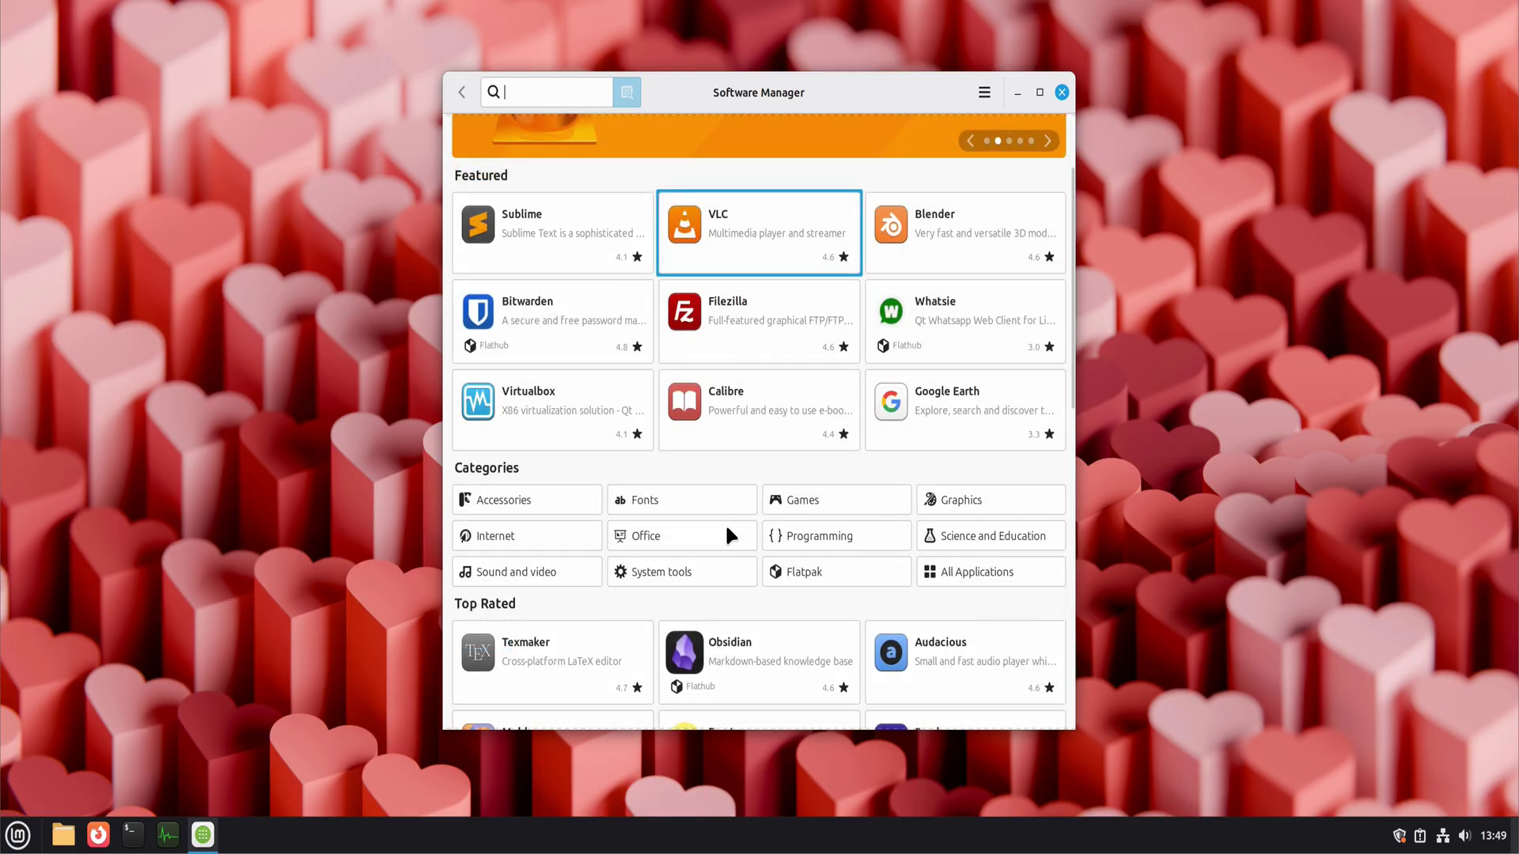
click(545, 234)
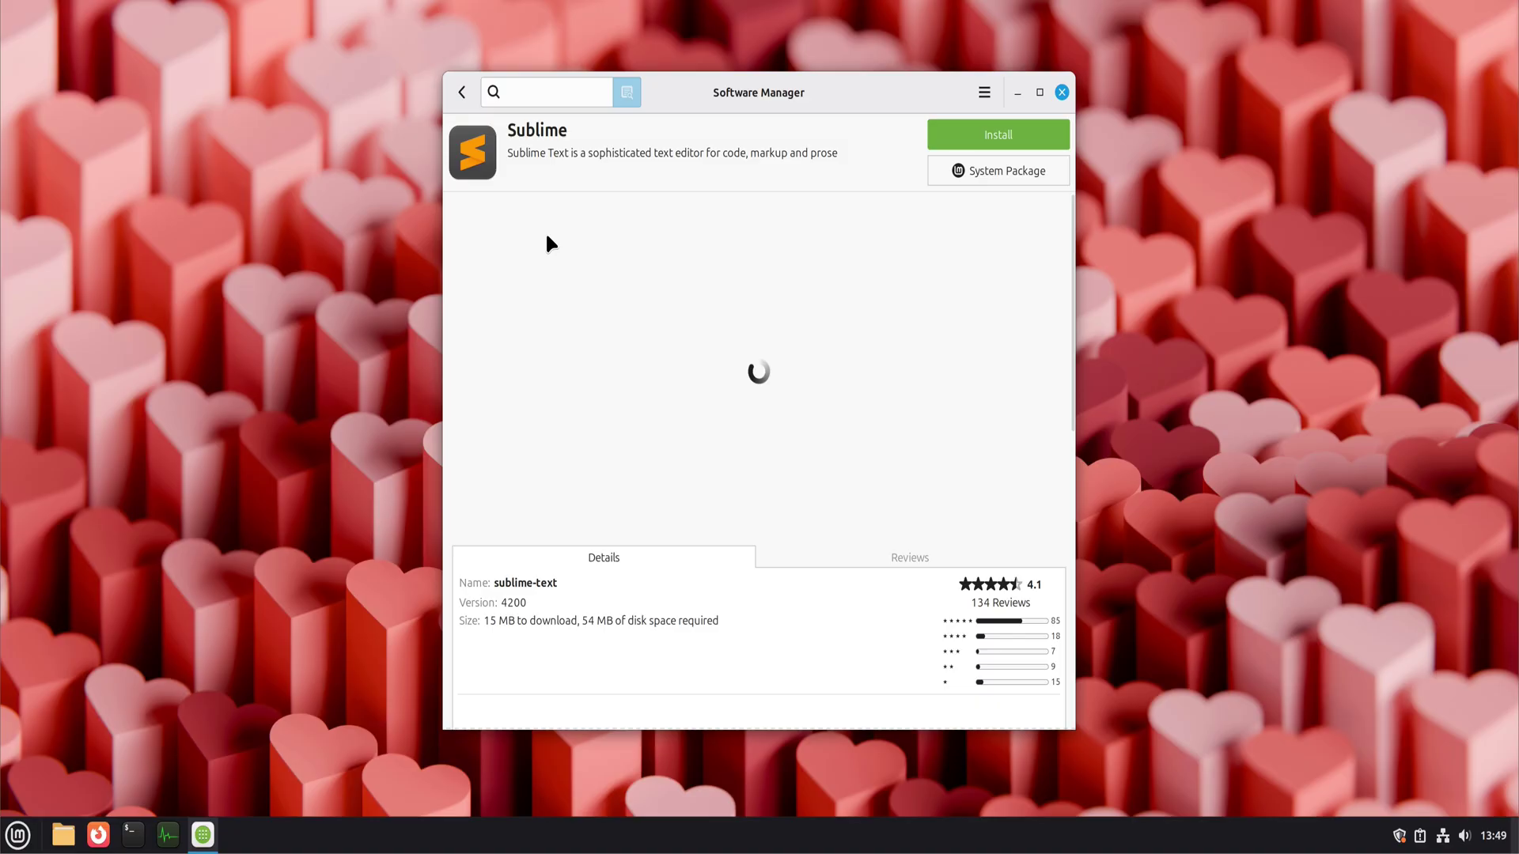
click(464, 92)
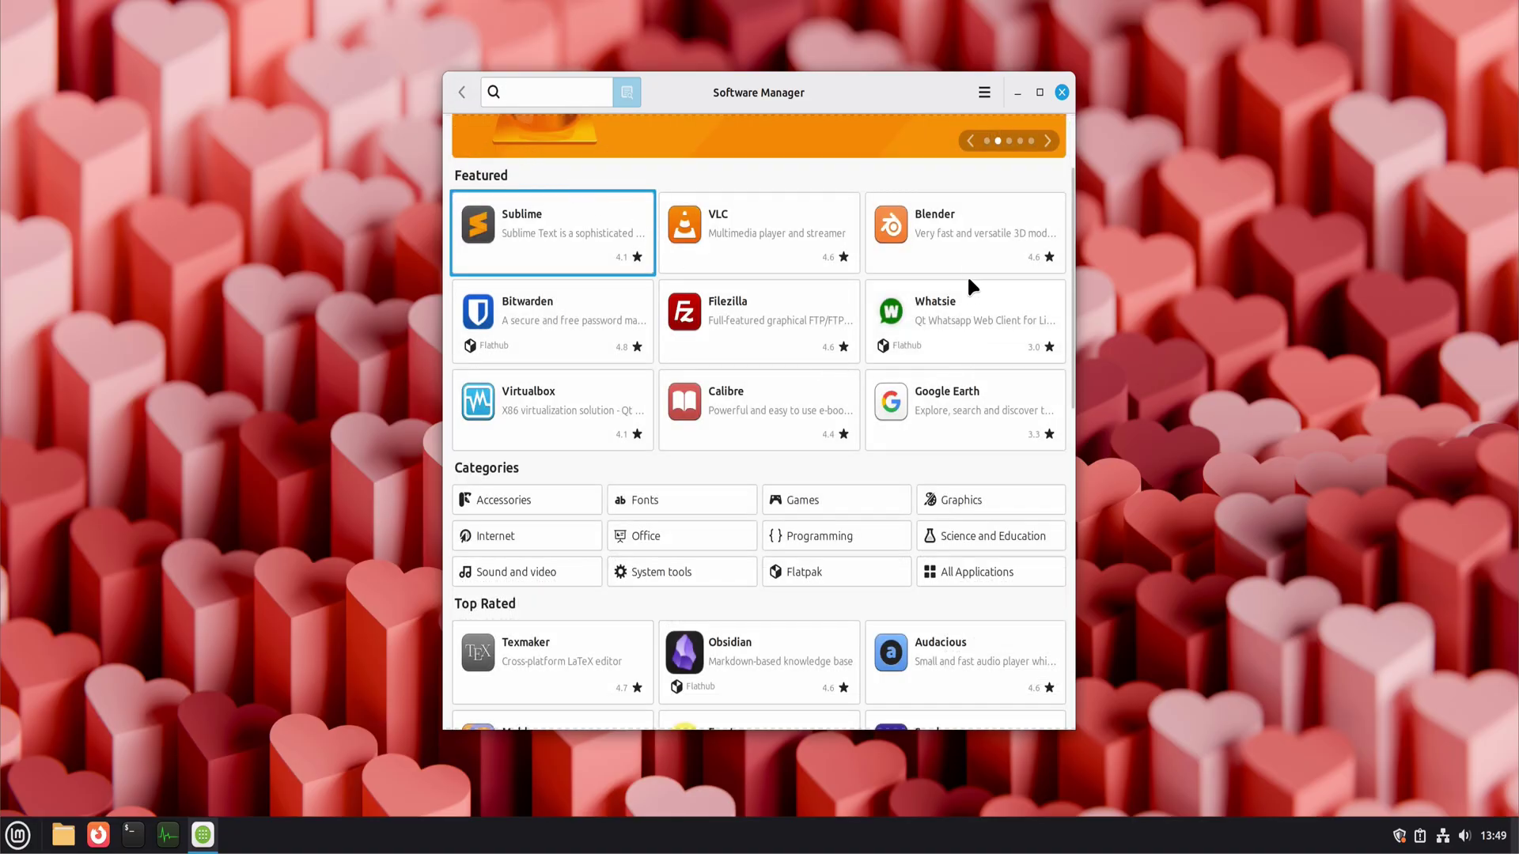
click(962, 249)
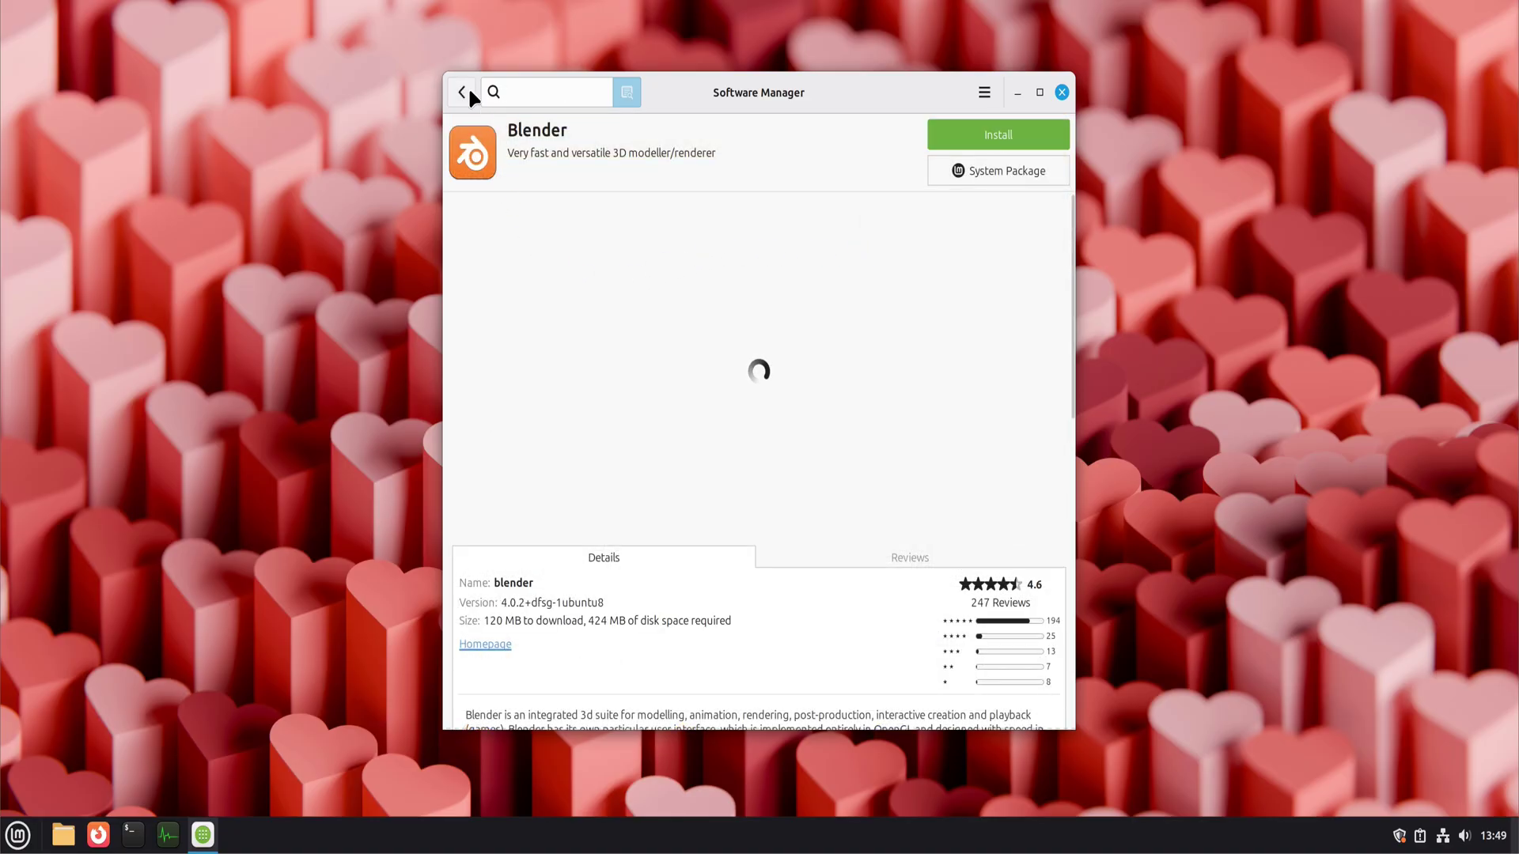
click(464, 92)
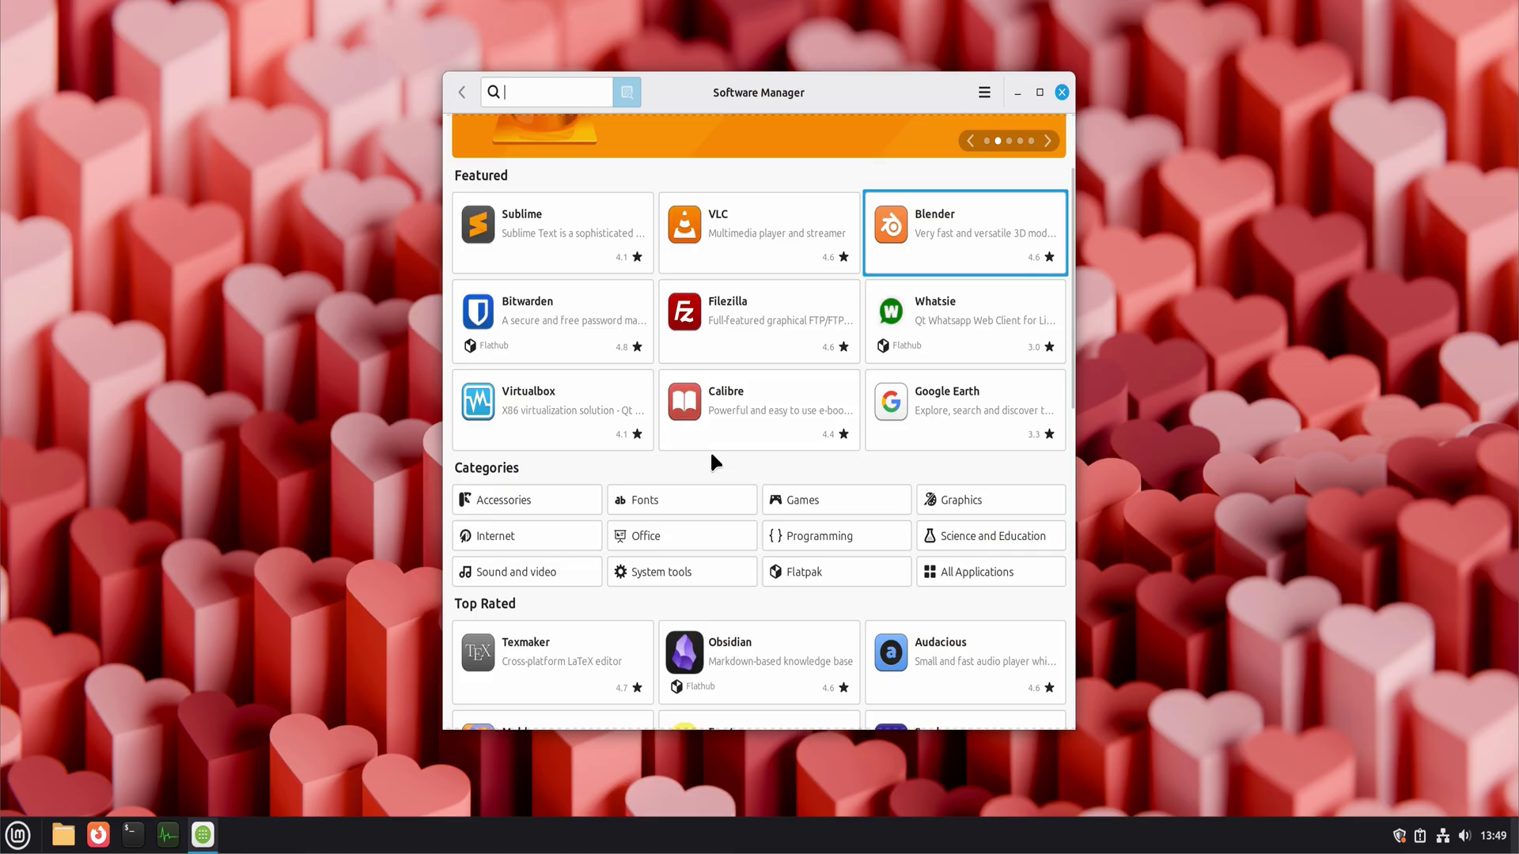
- Open a terminal briefly, then close it and Software Manager
click(133, 835)
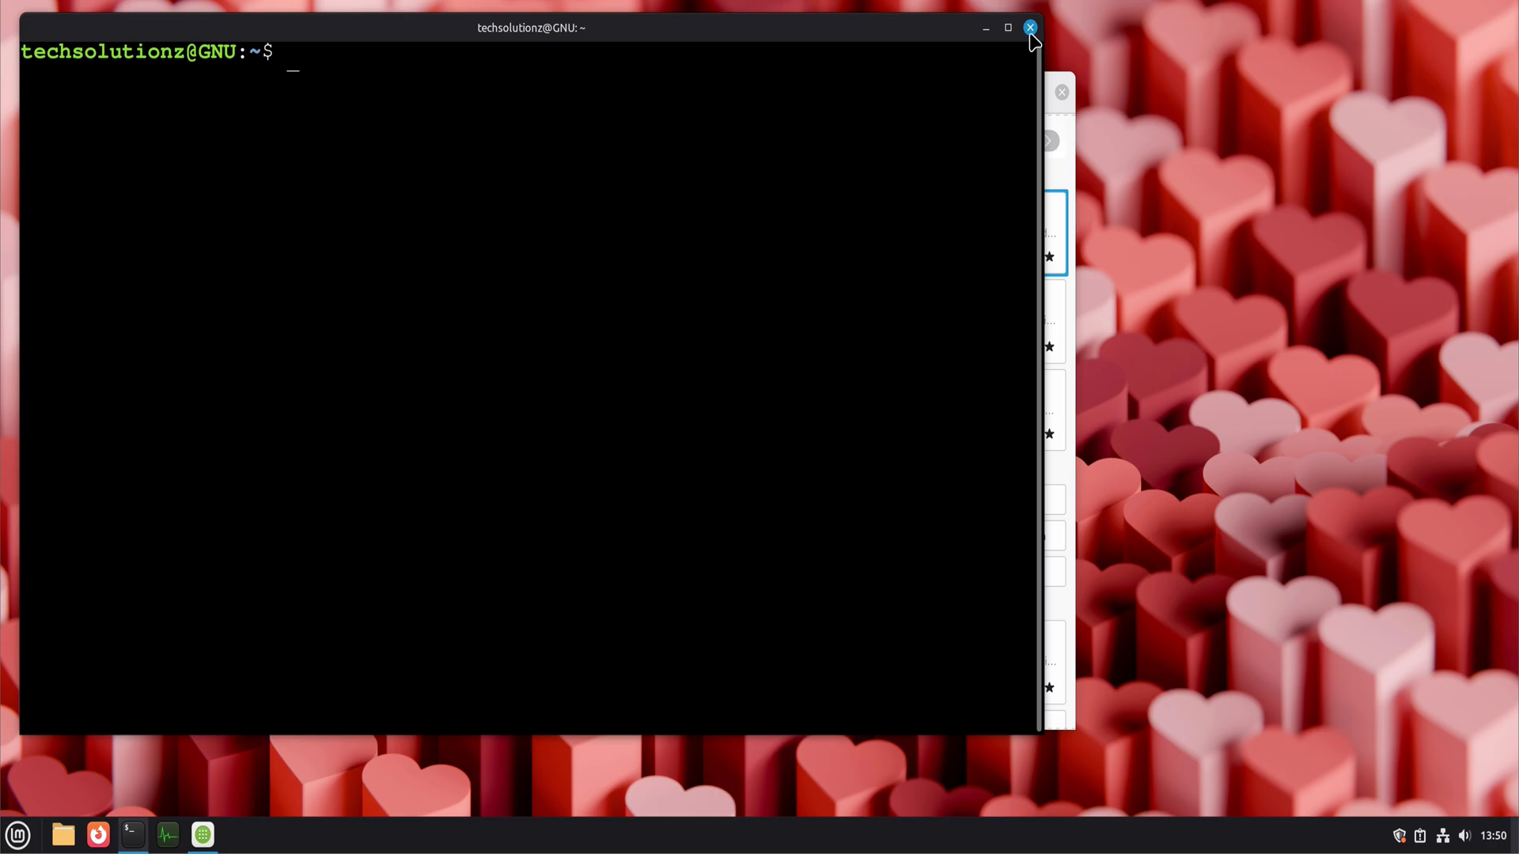
click(1030, 30)
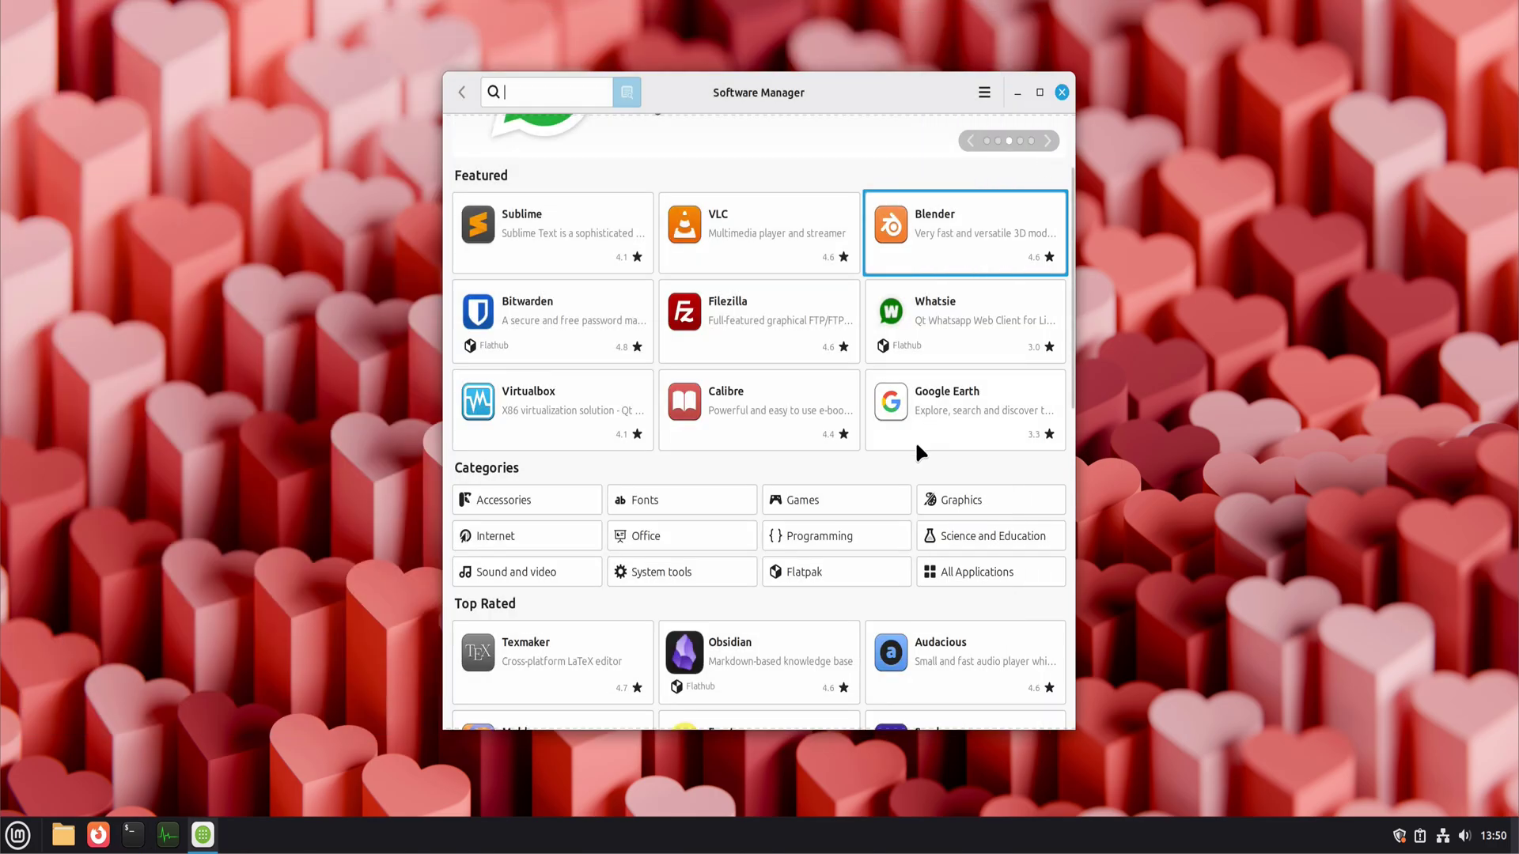
click(1062, 92)
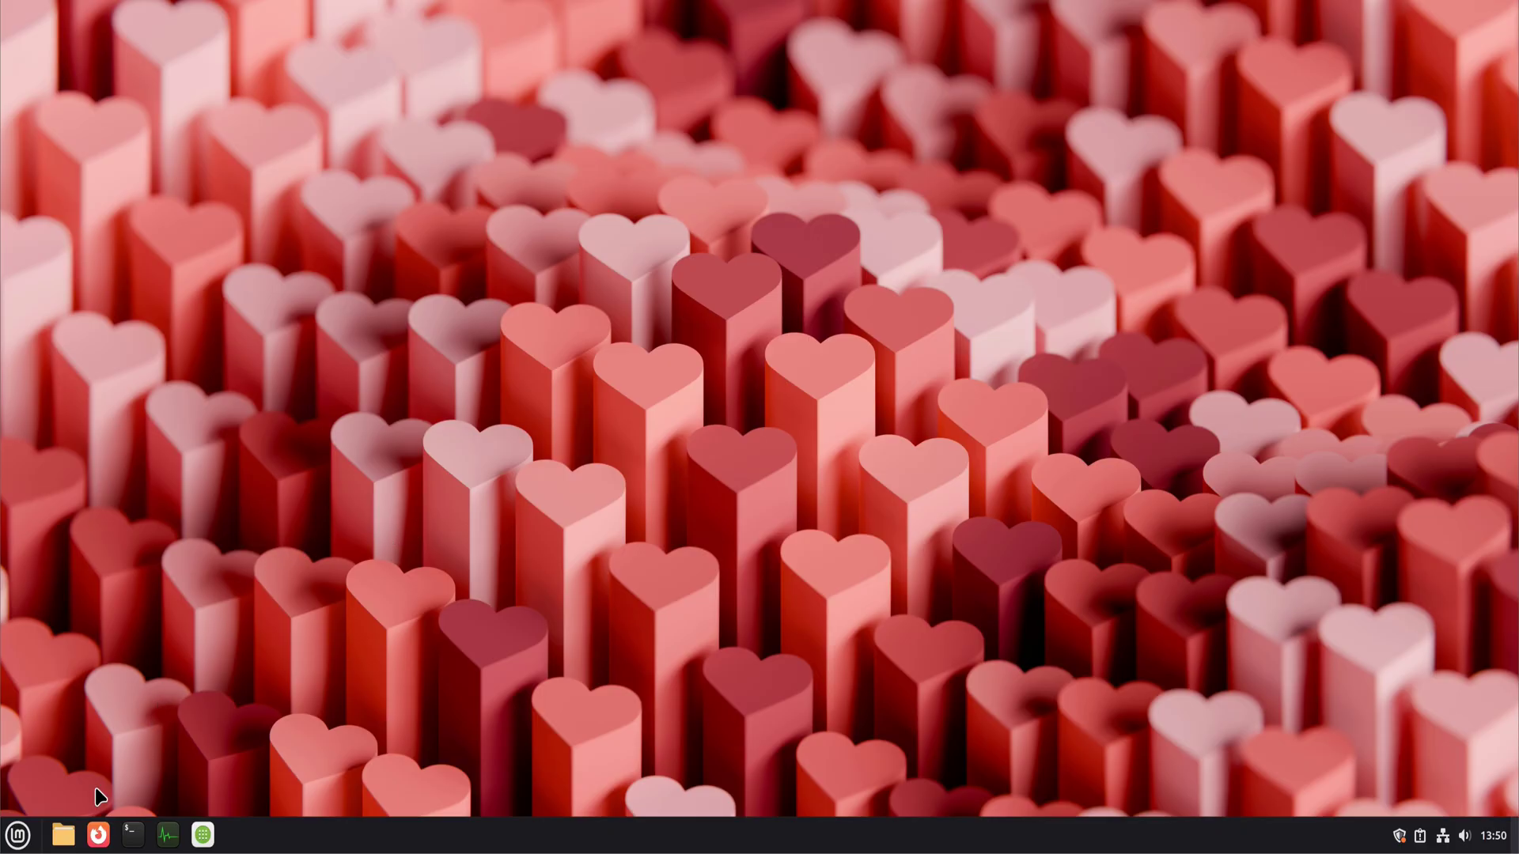
- Launch Bottles from the menu and from its Software Manager page
click(17, 836)
text(bo)
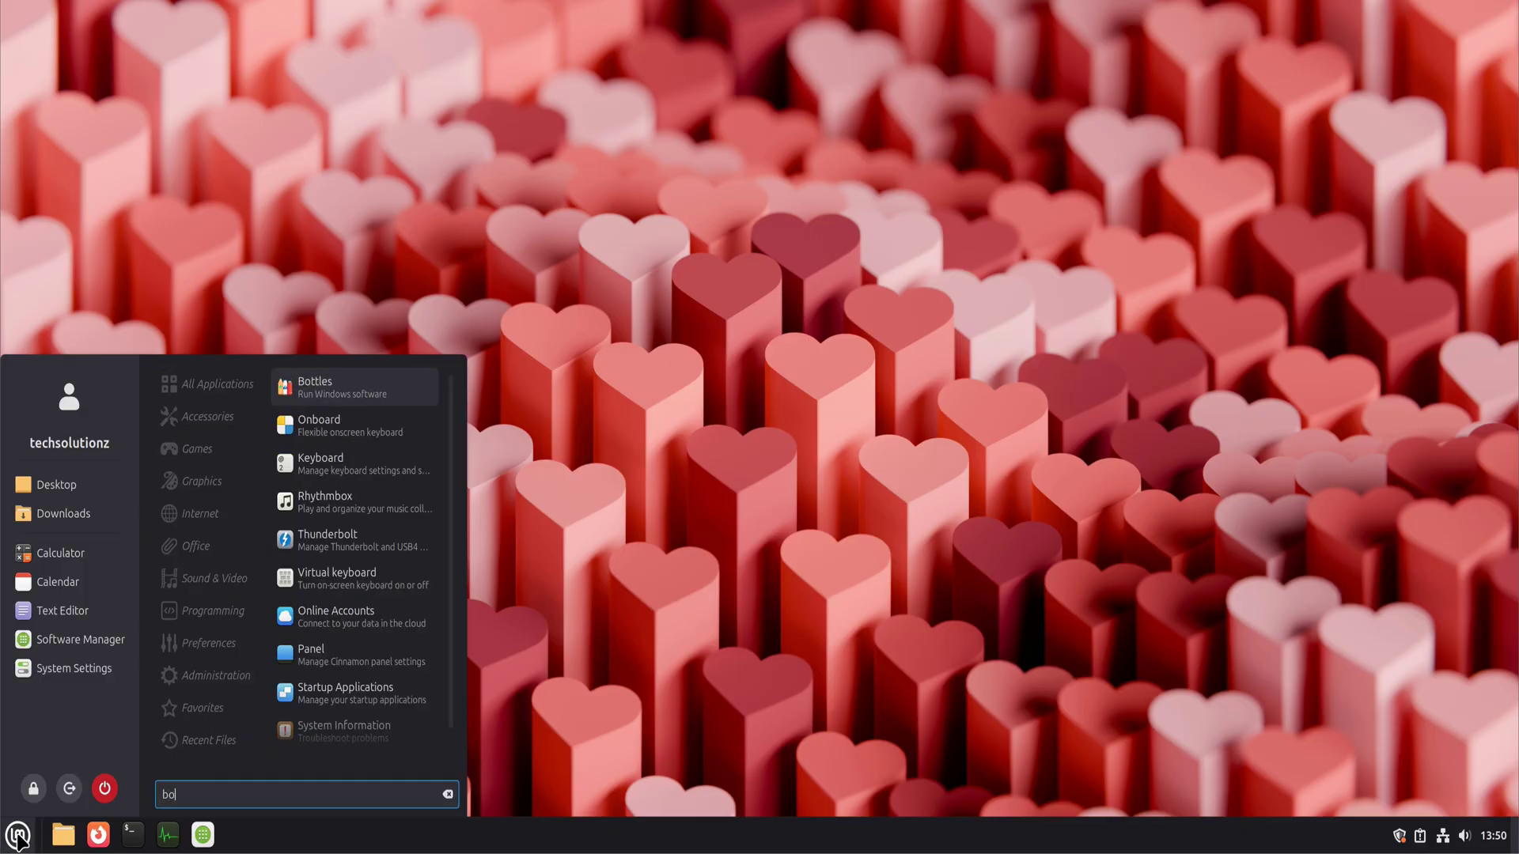
key(Return)
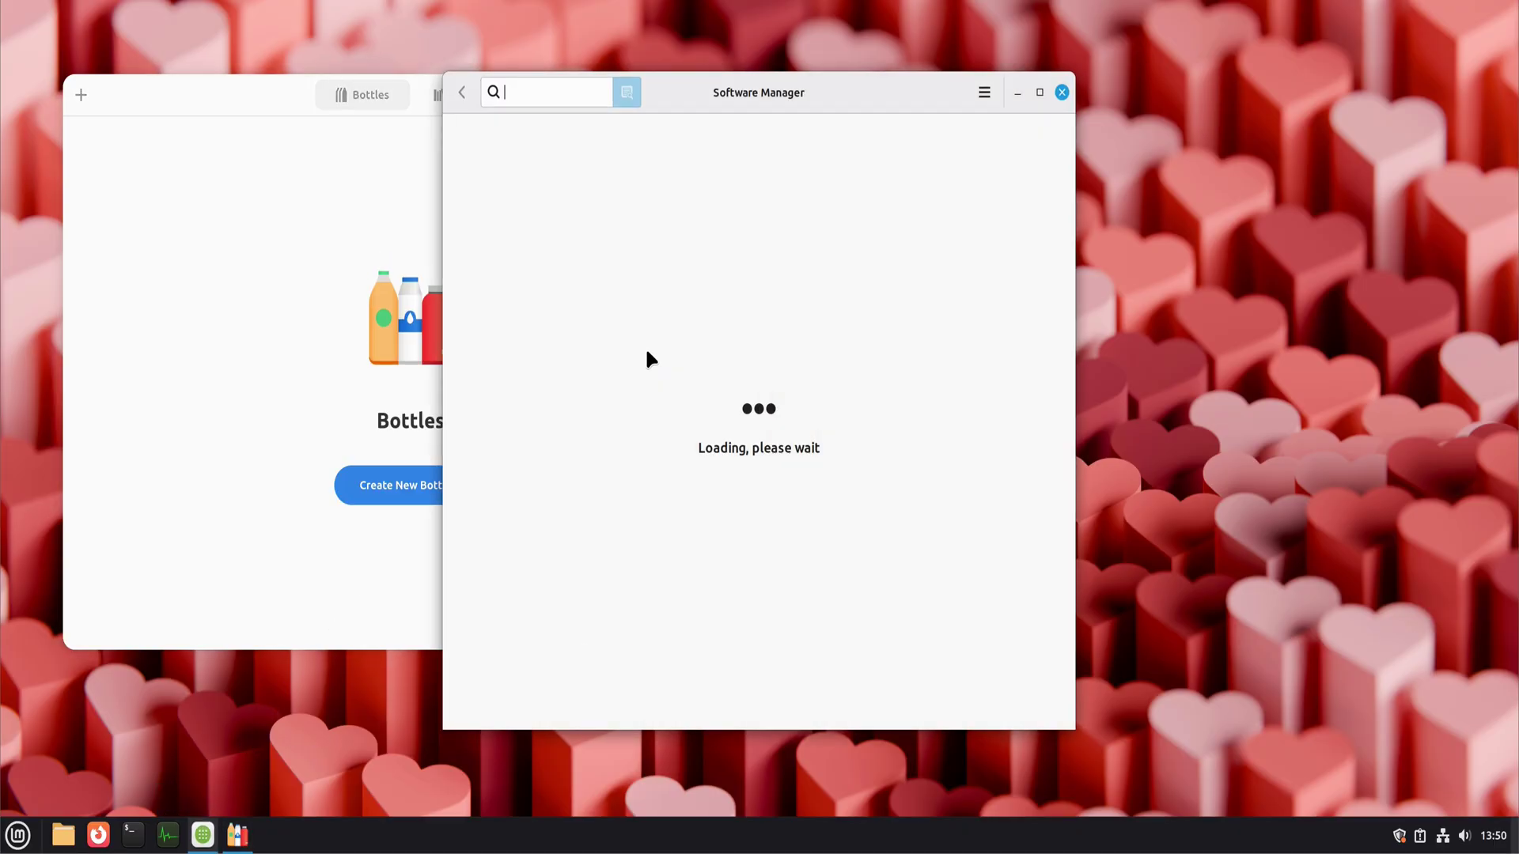
text(bo)
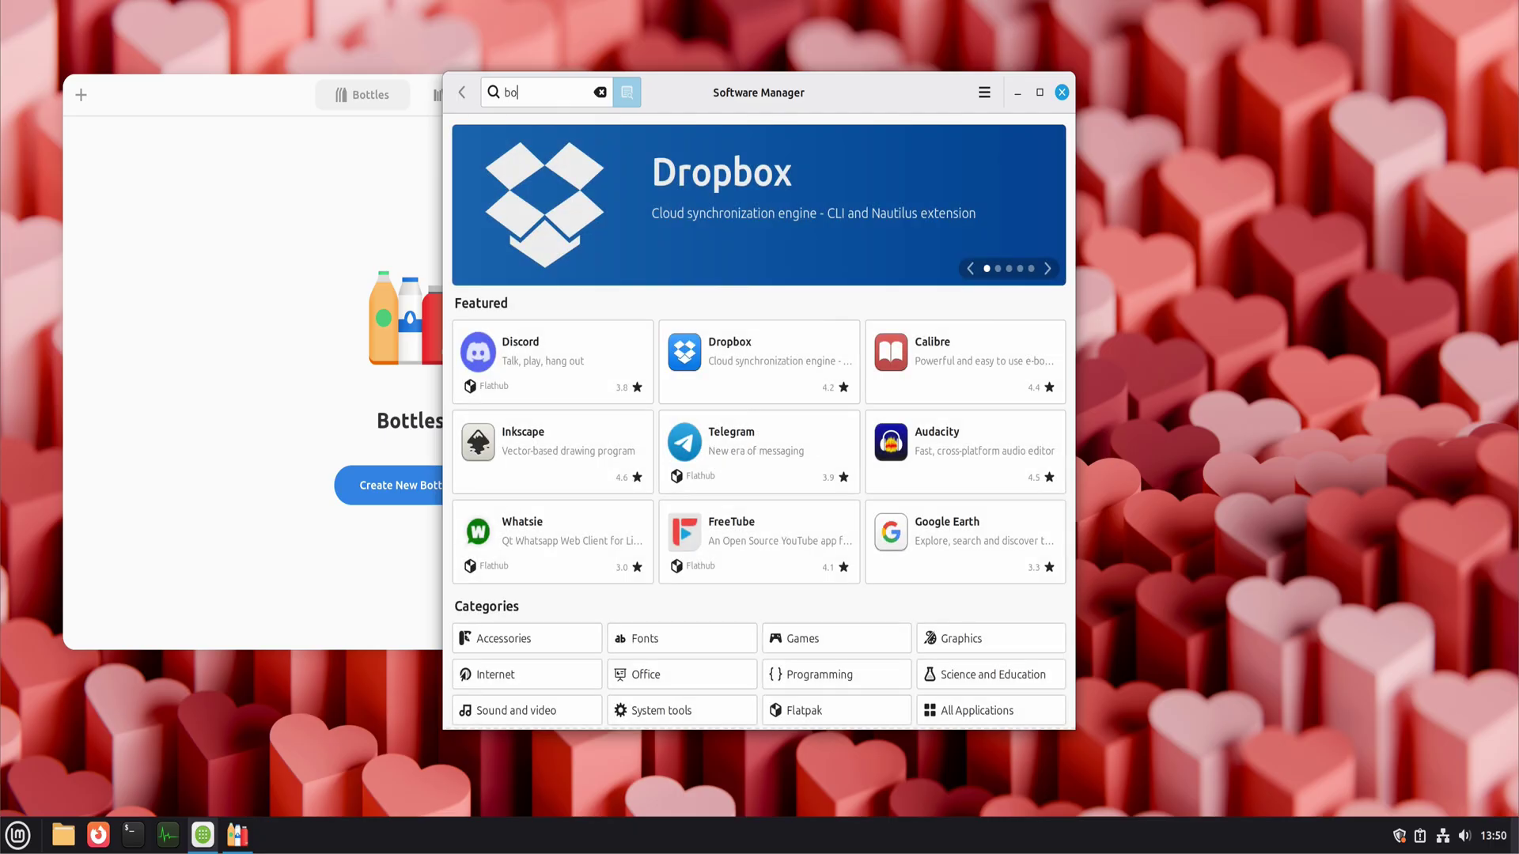
text(ttles)
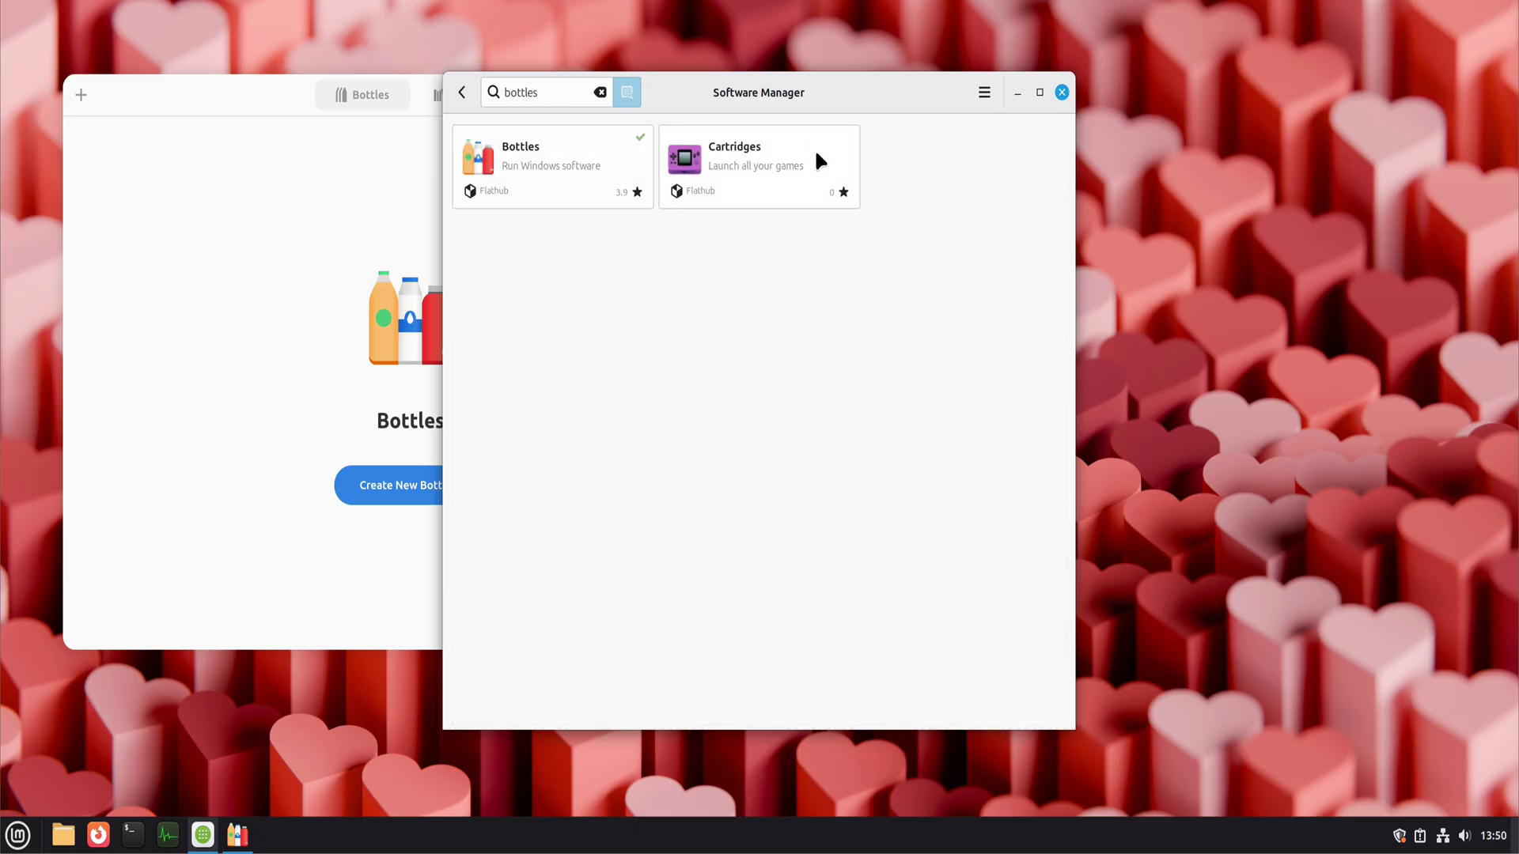
click(573, 156)
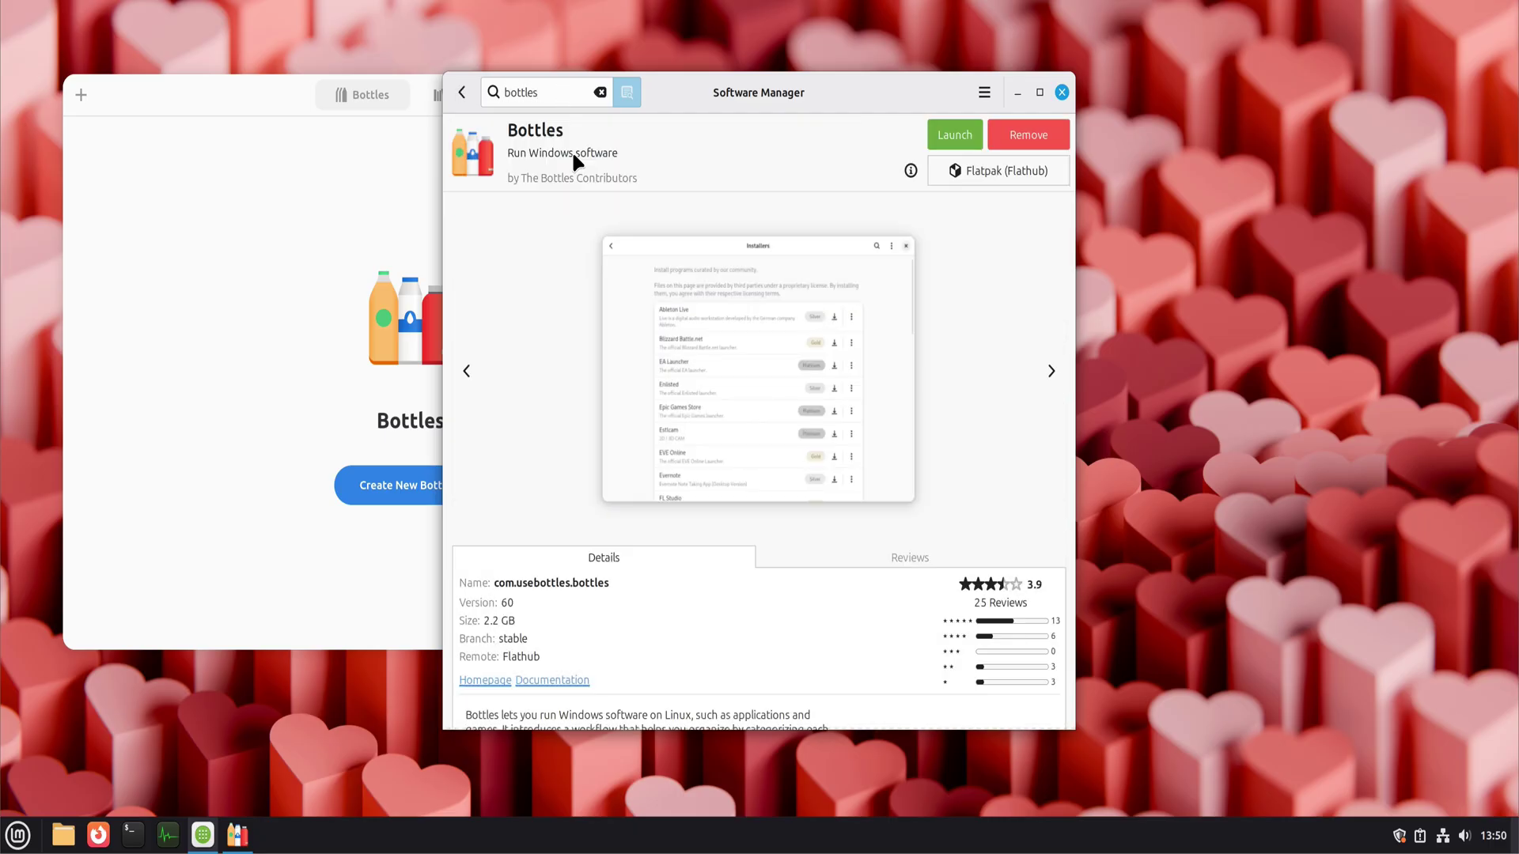
click(954, 136)
- Start creating a new bottle, cancel it, and close Bottles
click(374, 497)
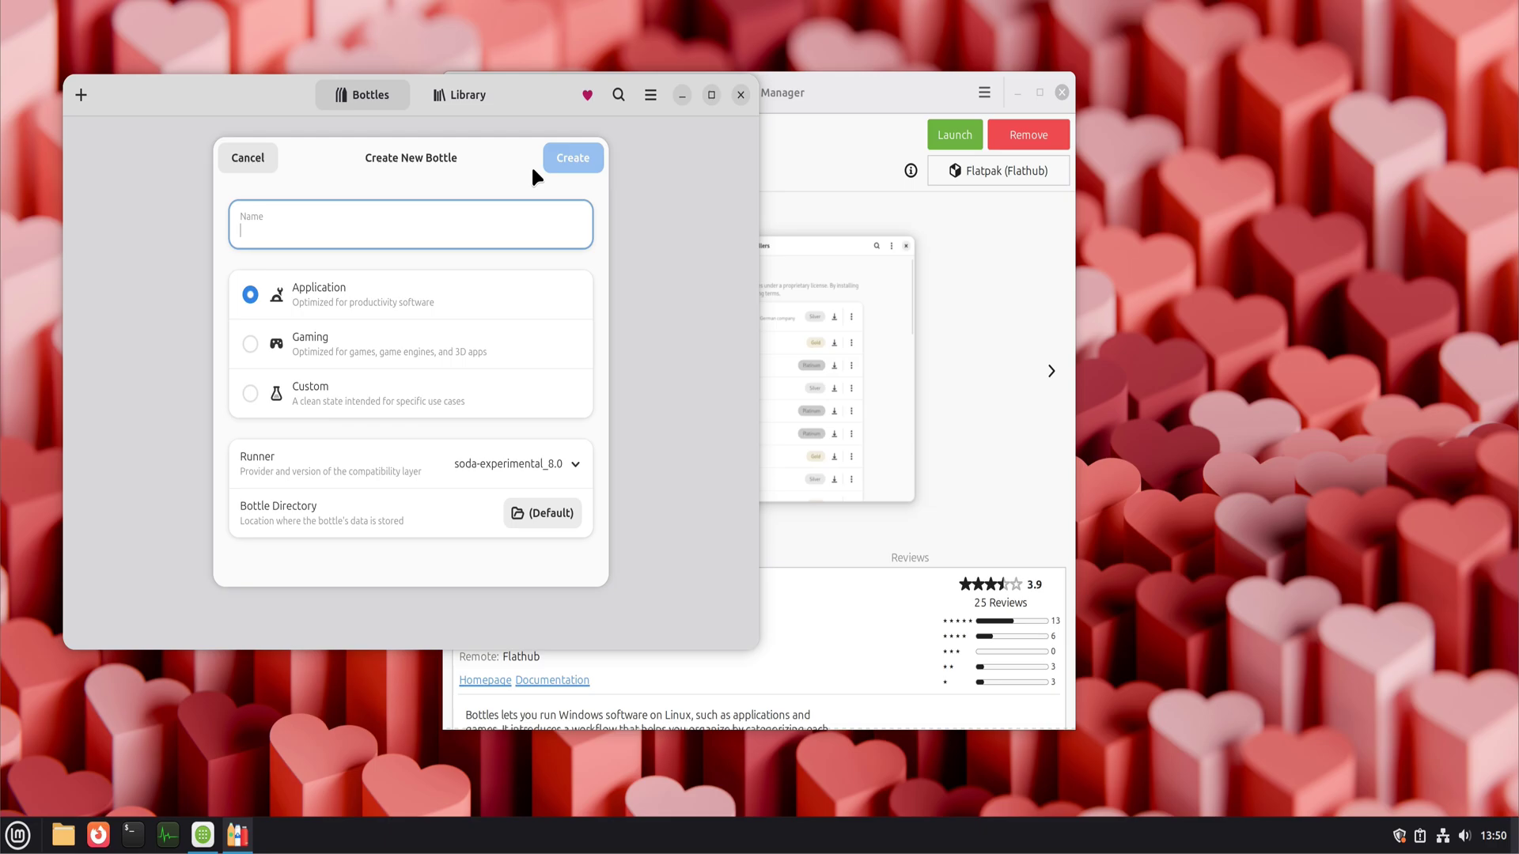
click(269, 167)
click(740, 95)
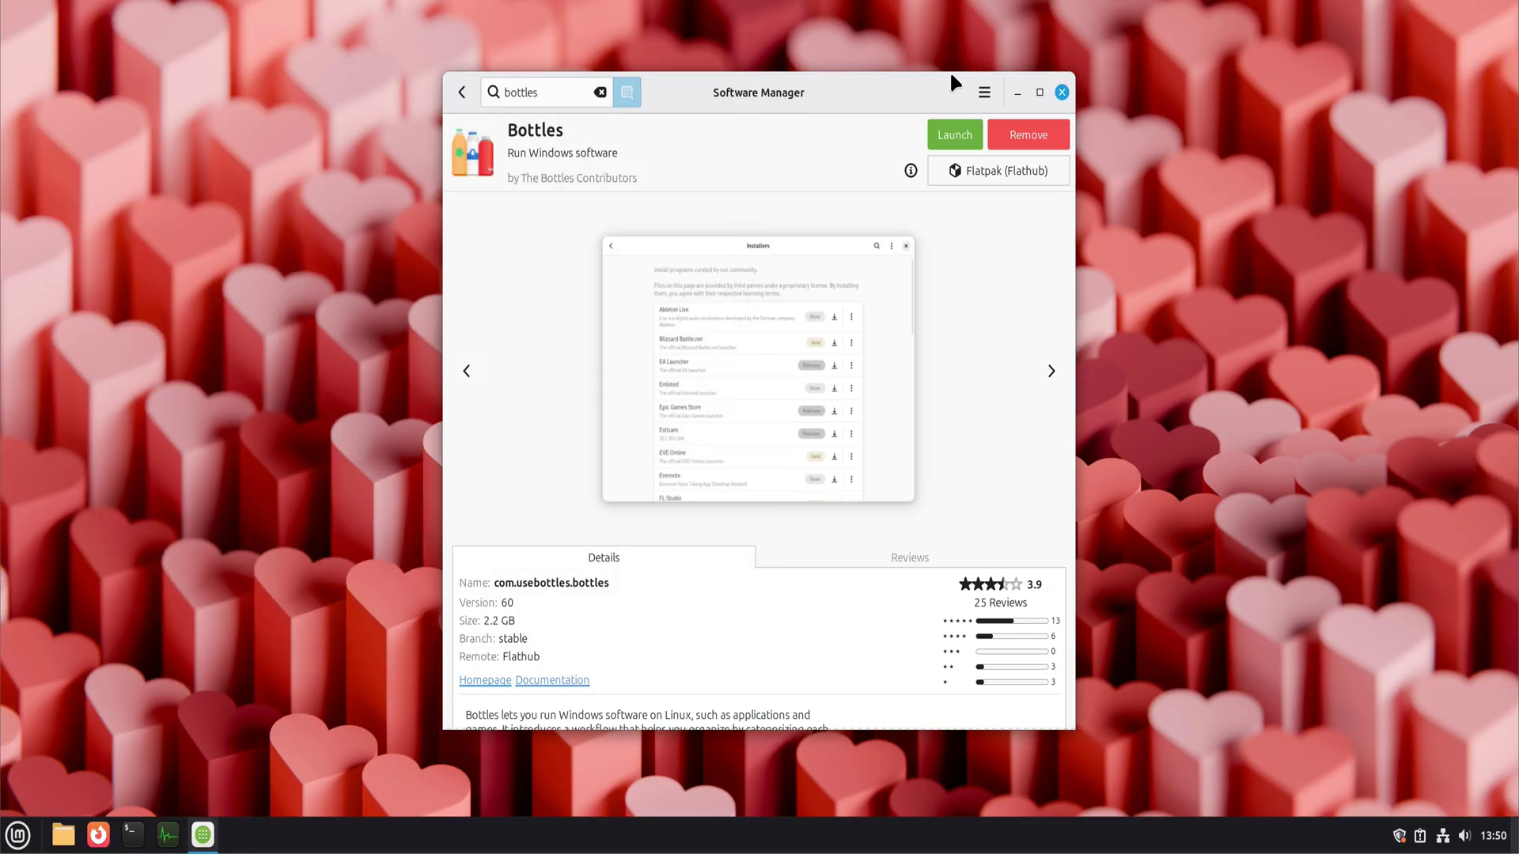
- Close Software Manager, apply green accent and Dark in Themes, and view Advanced settings' Settings tab
click(1061, 93)
key(super)
text(the)
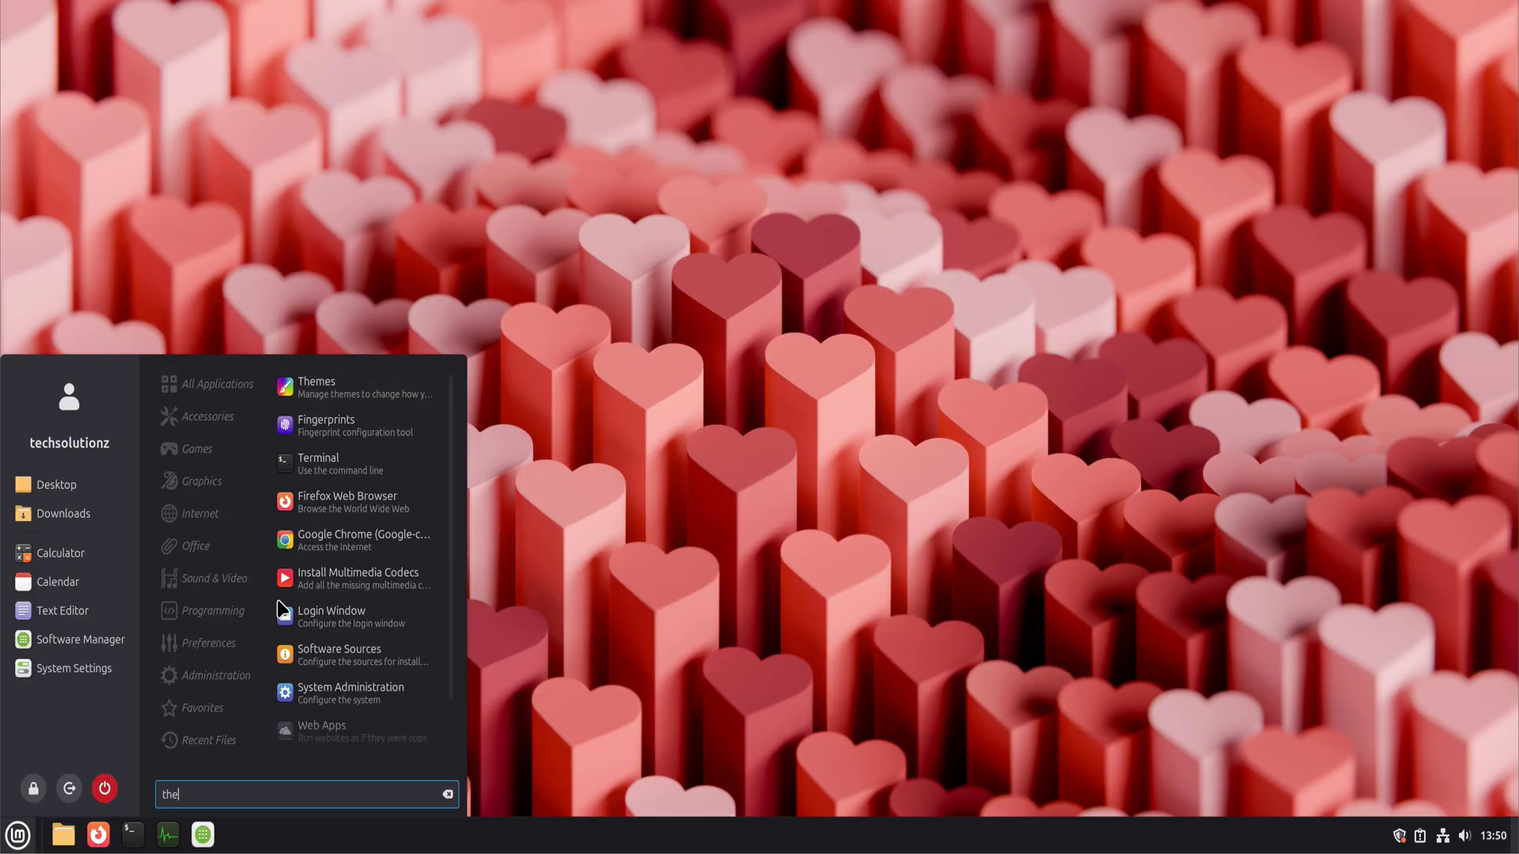
click(345, 399)
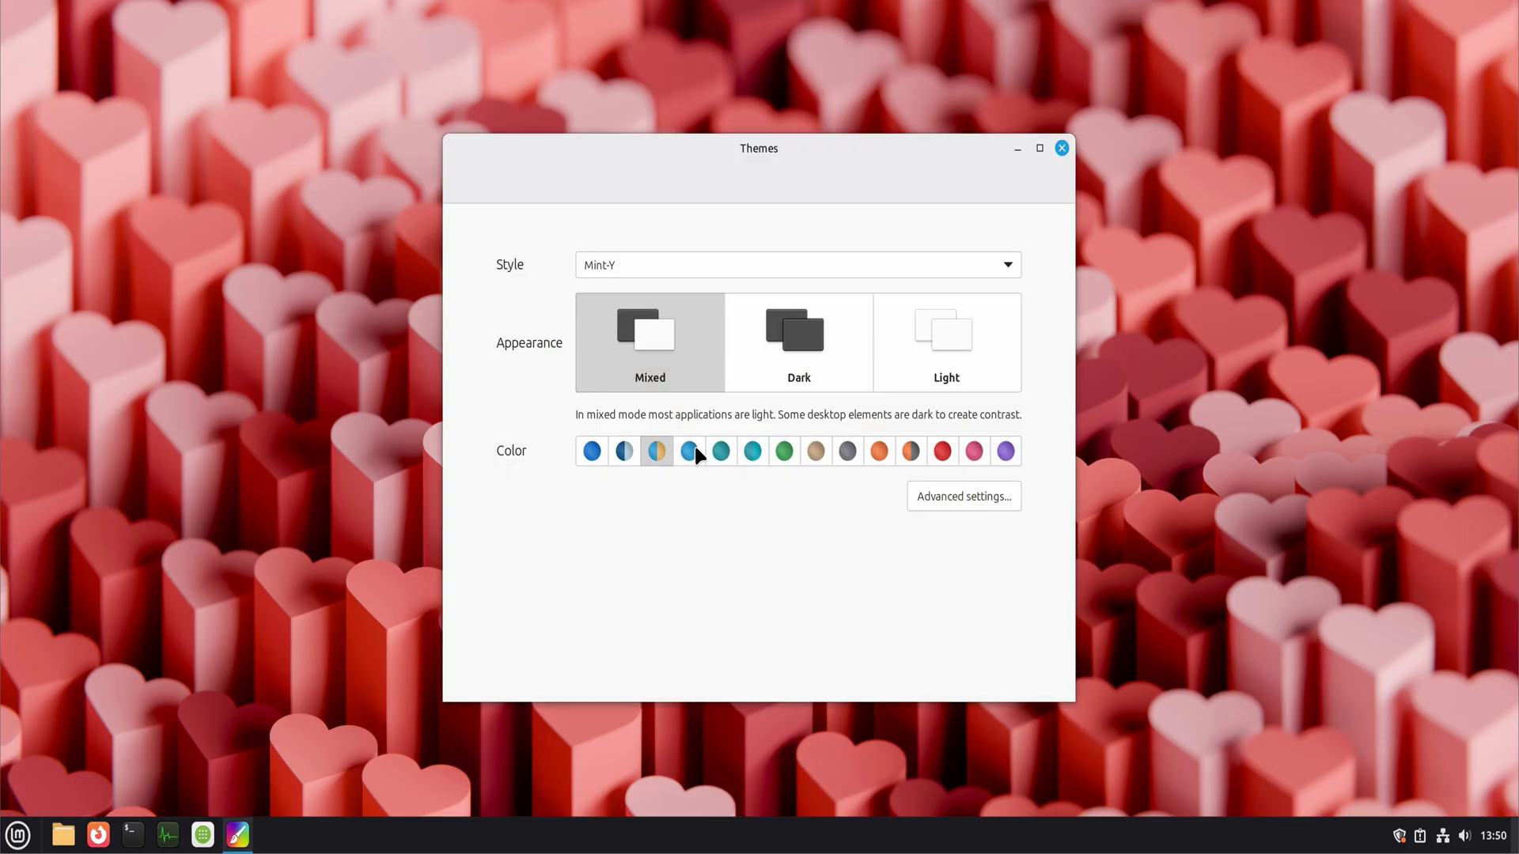
click(774, 449)
click(804, 358)
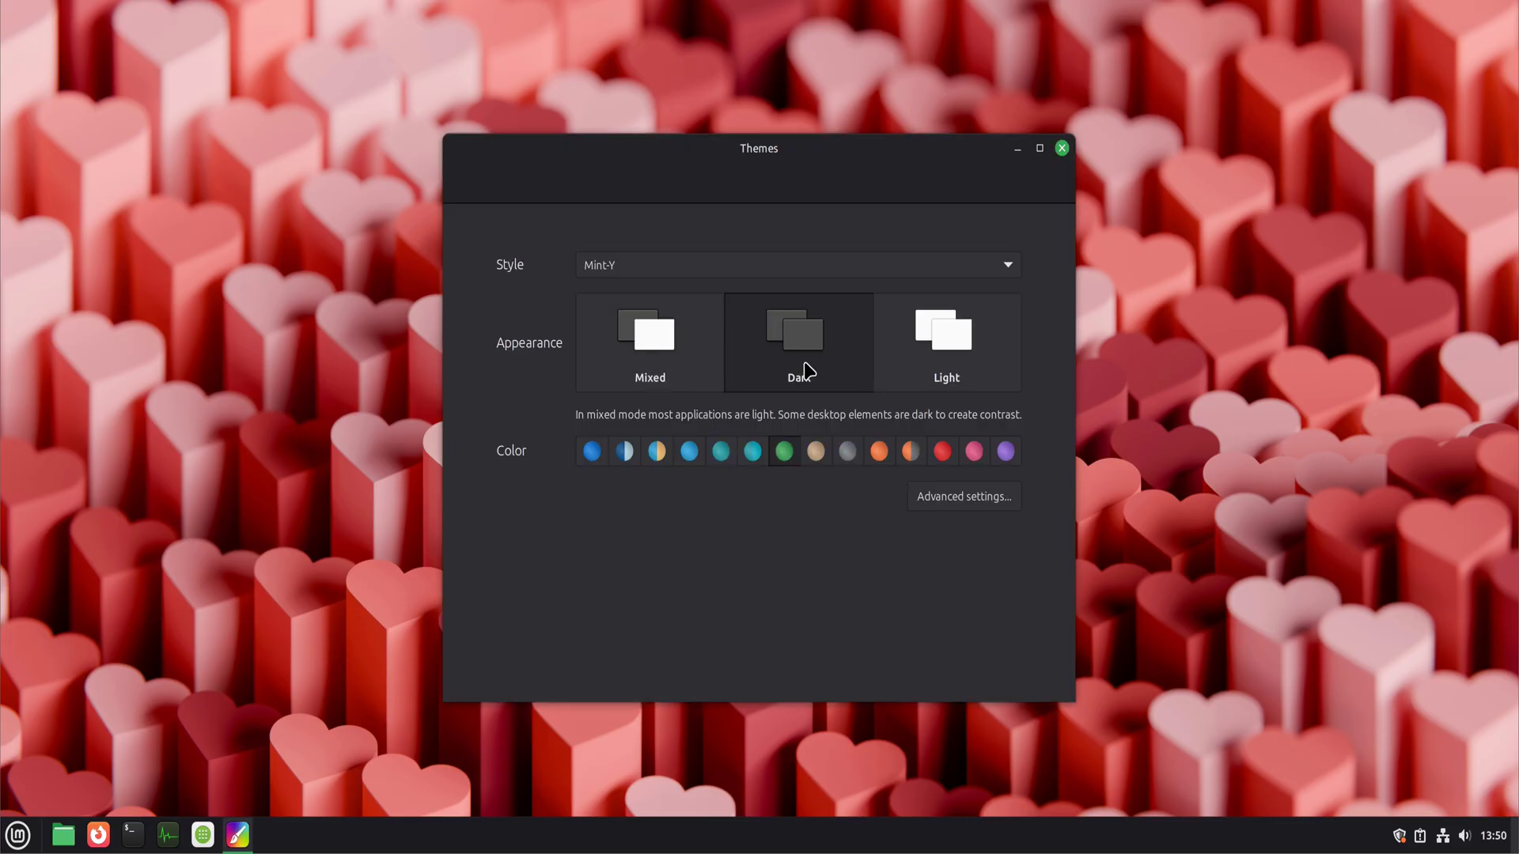
click(935, 504)
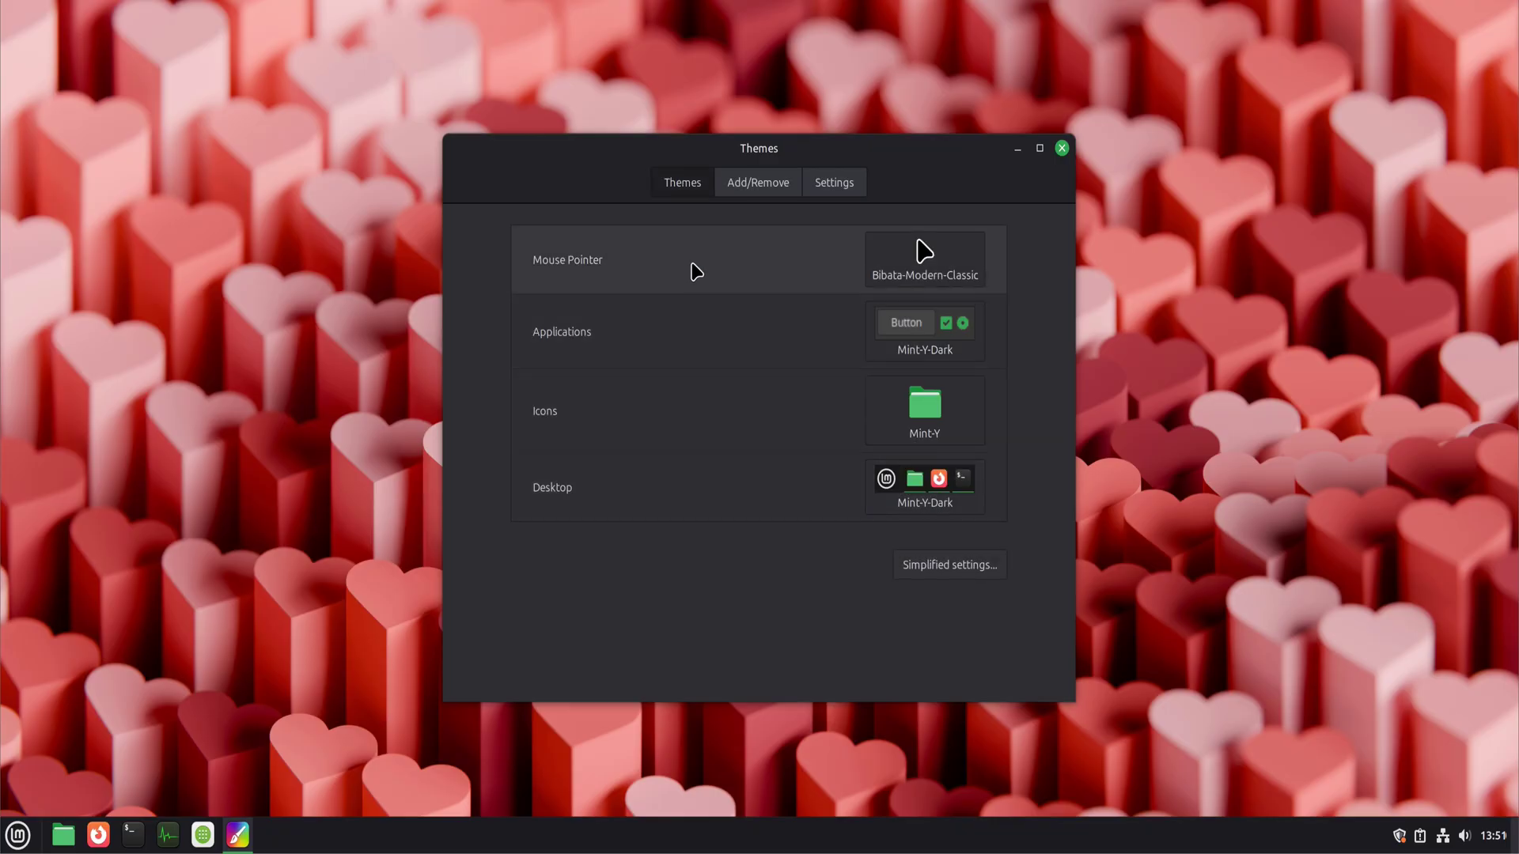
click(835, 183)
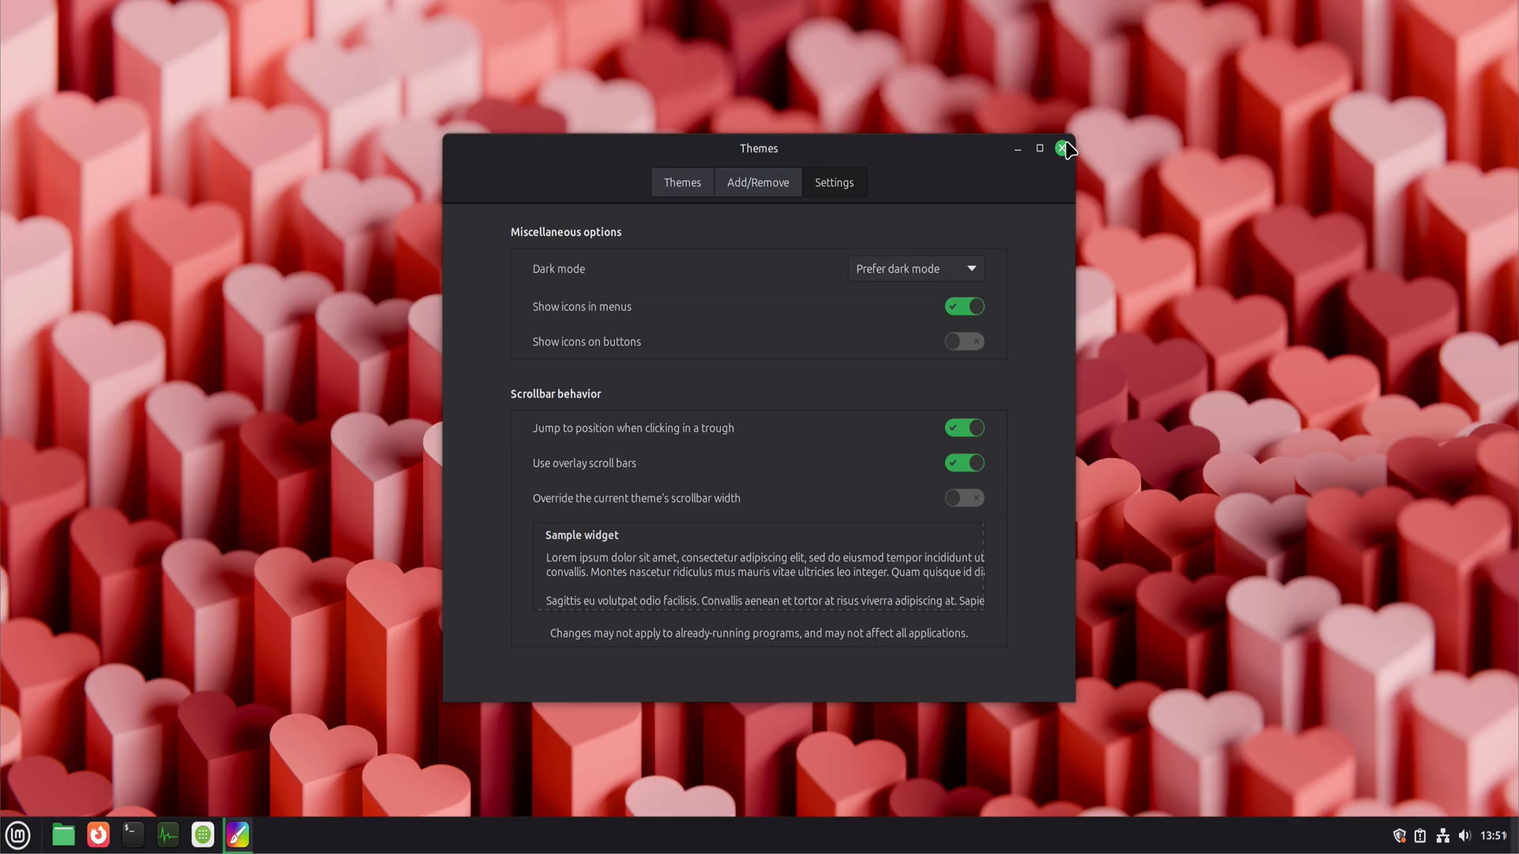
- Open Panel settings from the bottom panel, then close it and Themes, choosing Wait when prompted
right_click(776, 832)
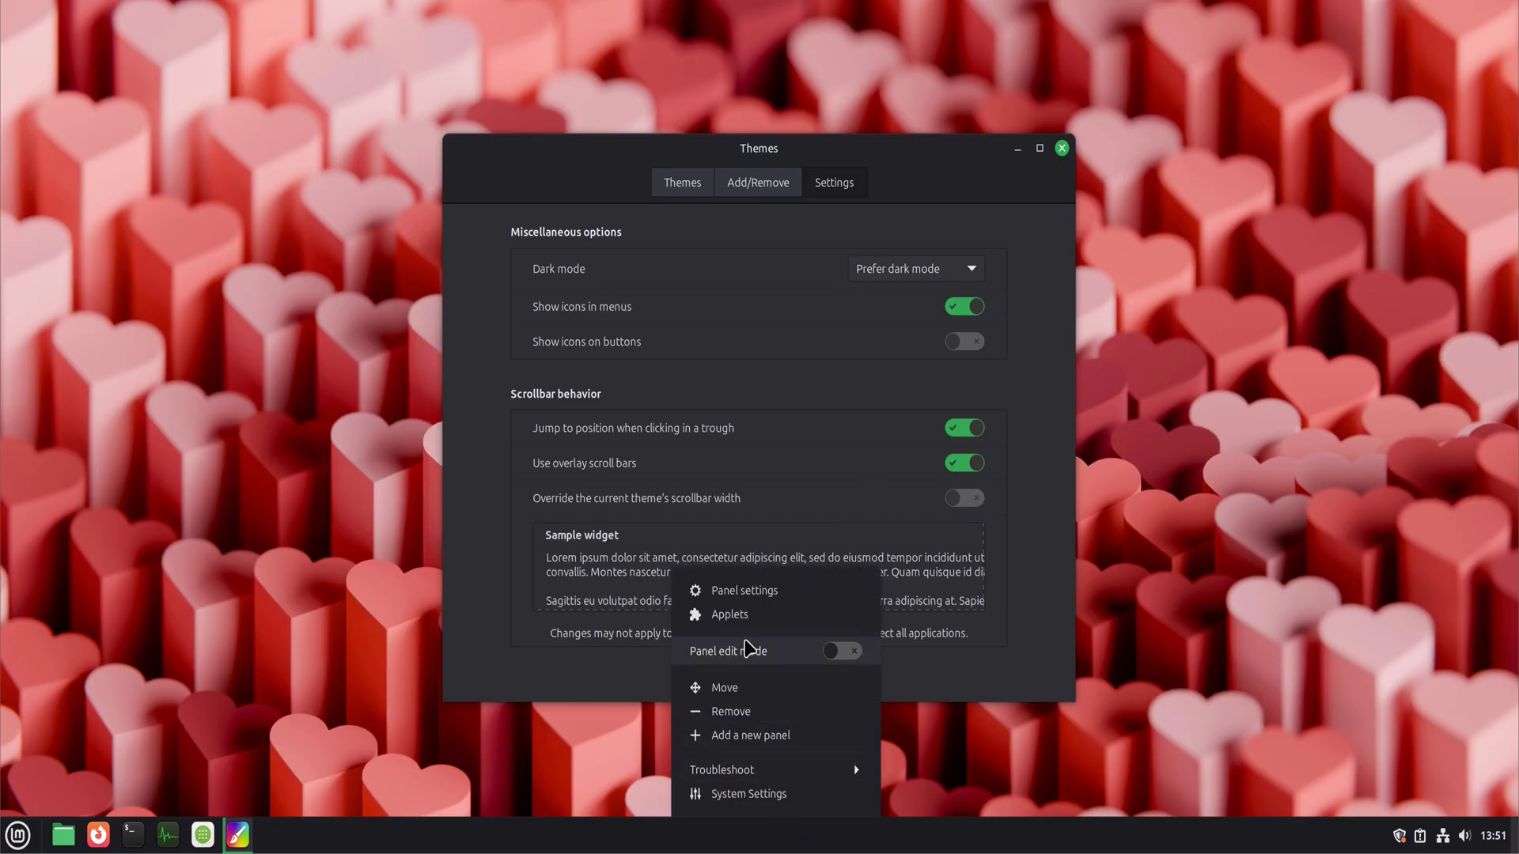
click(760, 589)
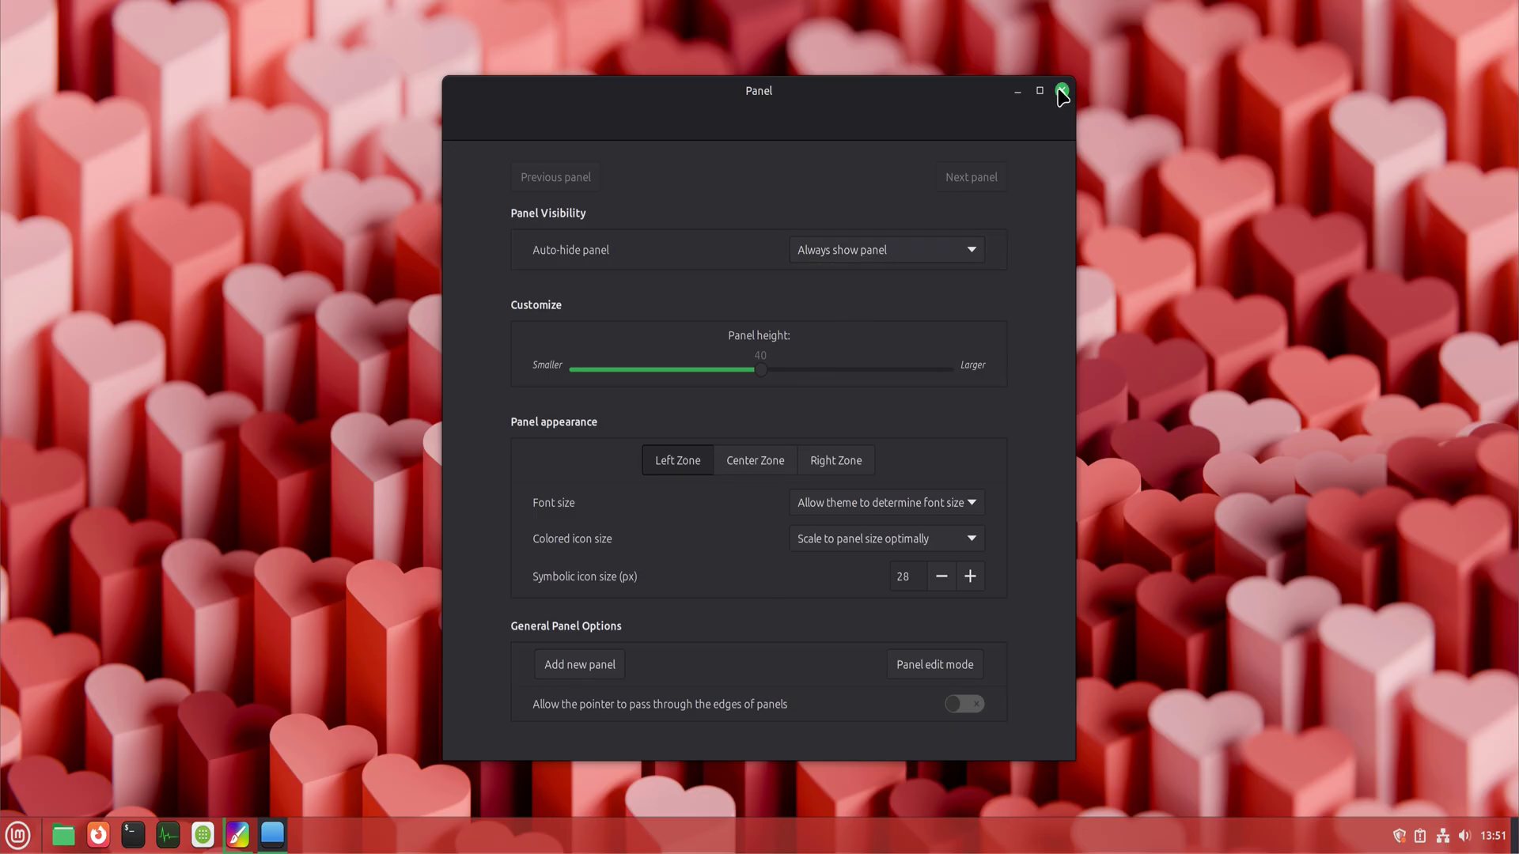
click(1062, 92)
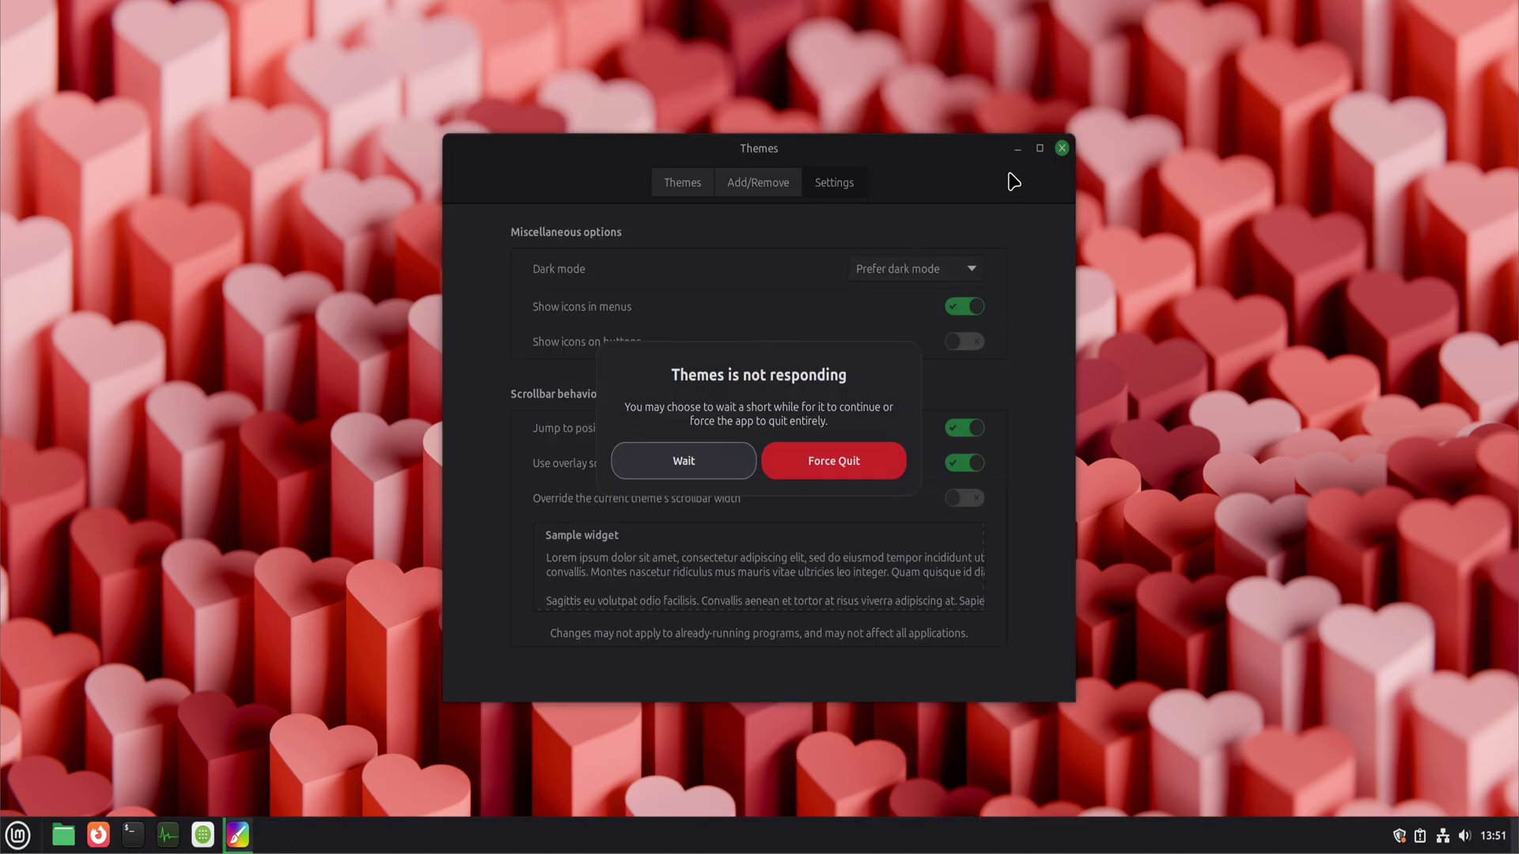
click(684, 461)
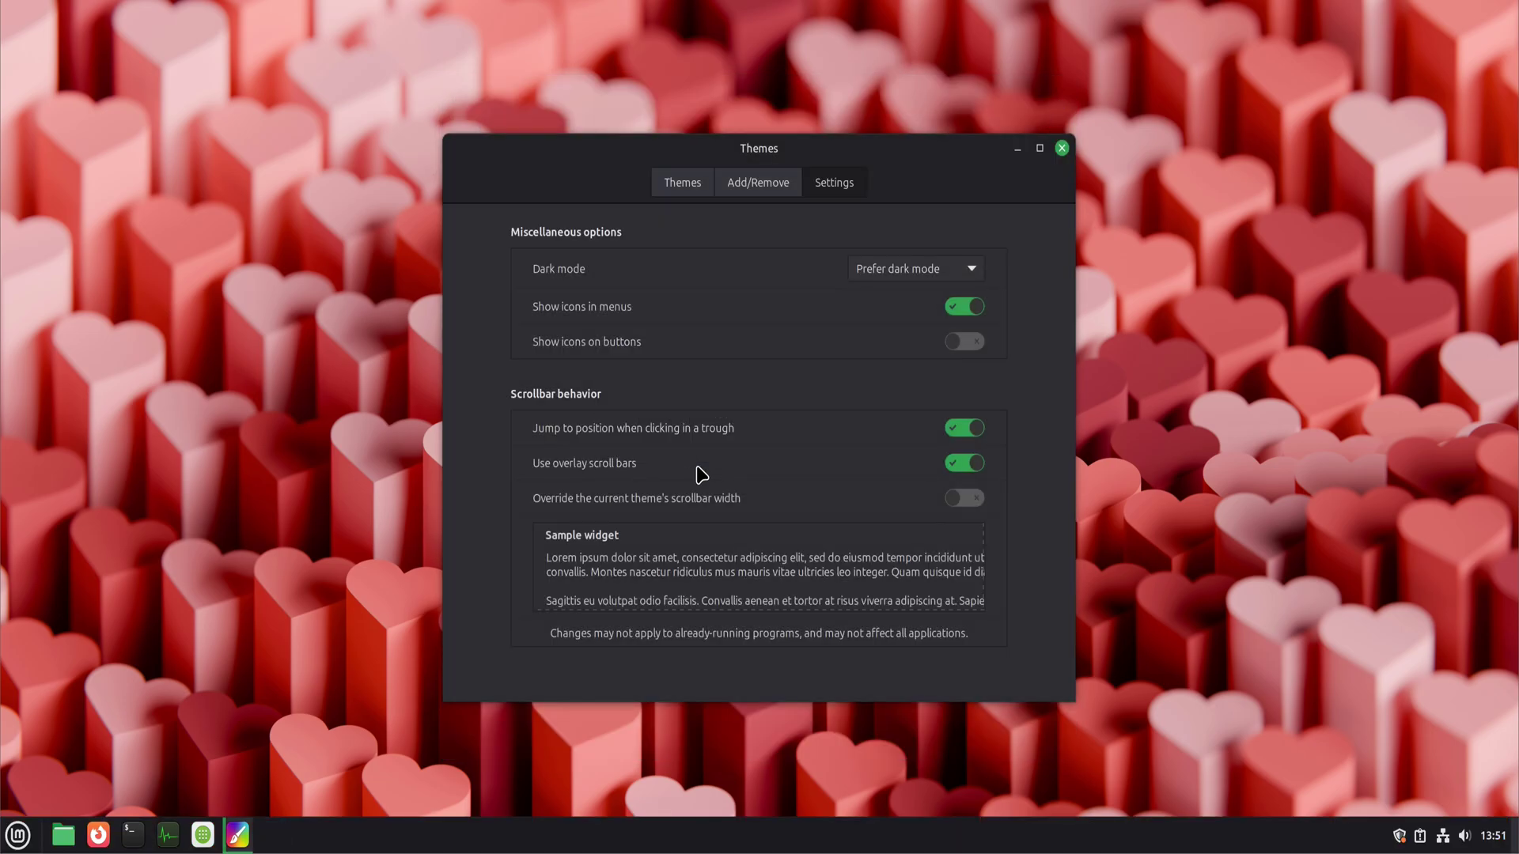
click(1062, 148)
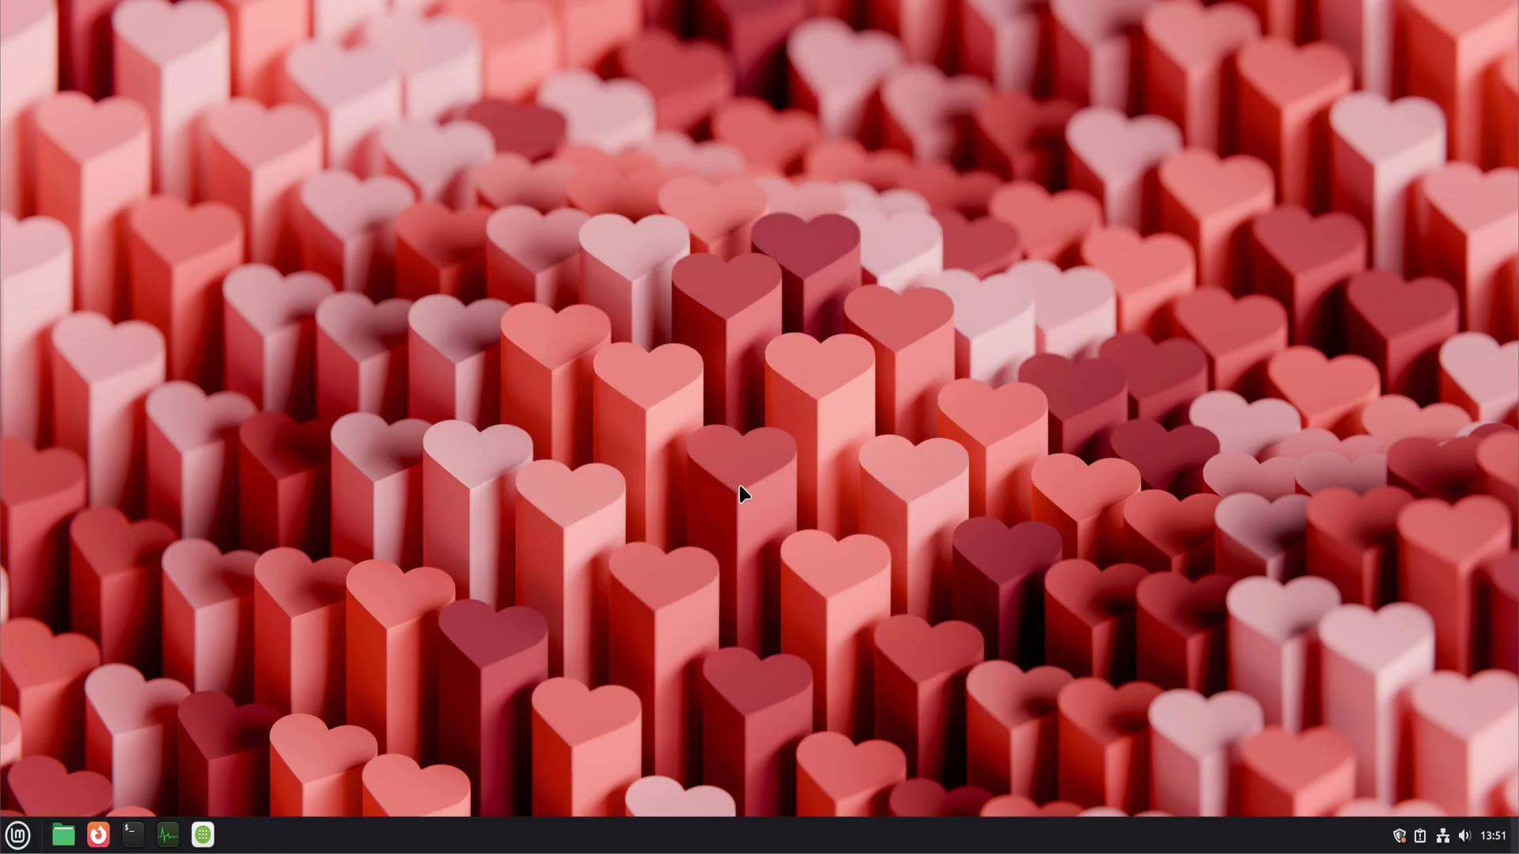
- Set the desktop icon size to Small via Customize
right_click(540, 380)
click(583, 617)
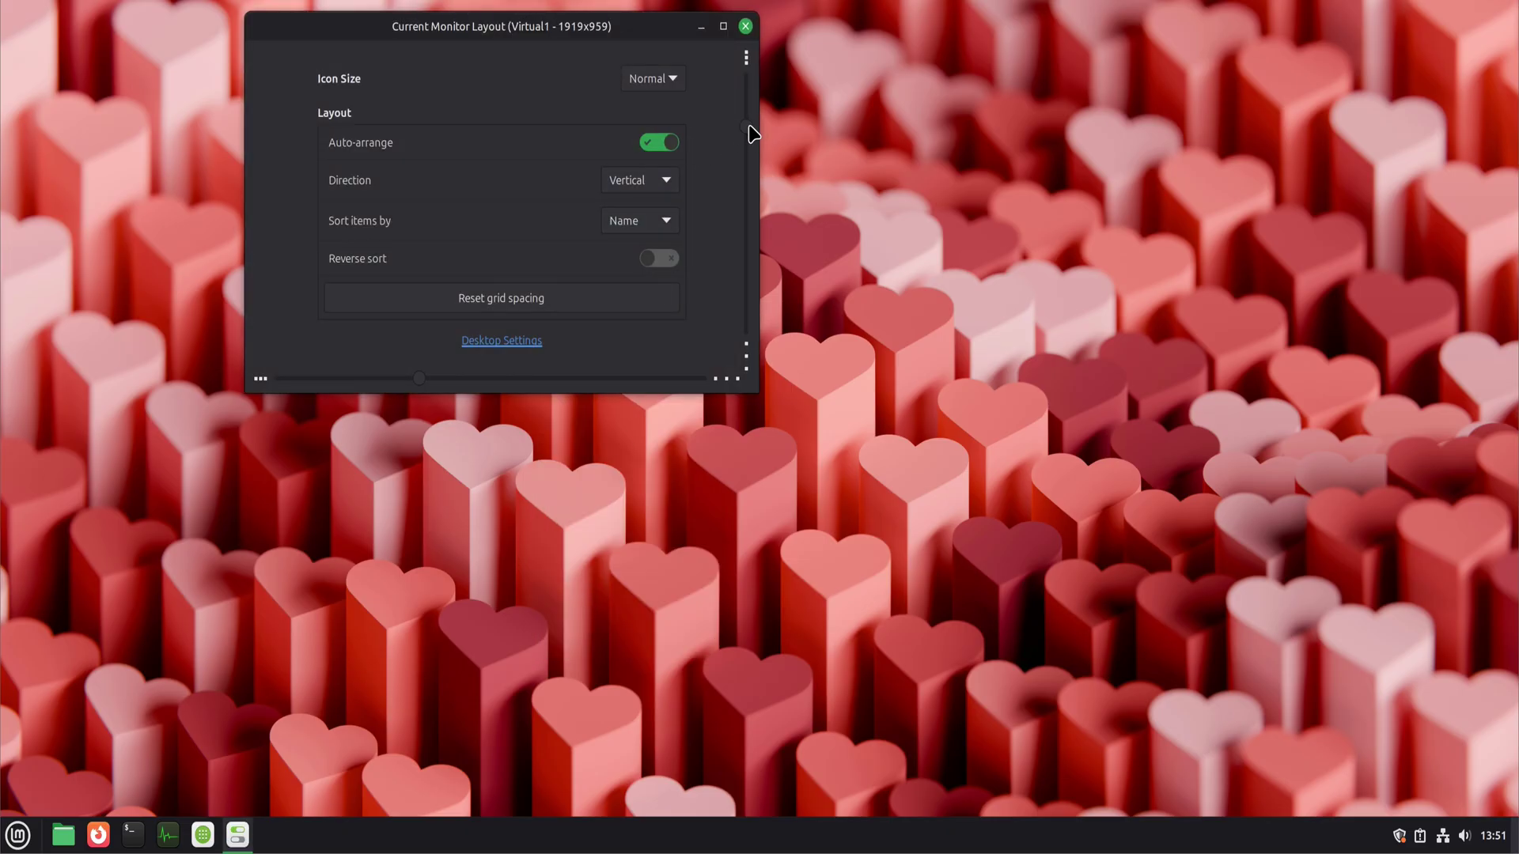
click(674, 79)
click(663, 53)
- Enable Computer, Home, Trash and Network desktop icons, then close both settings windows
click(505, 348)
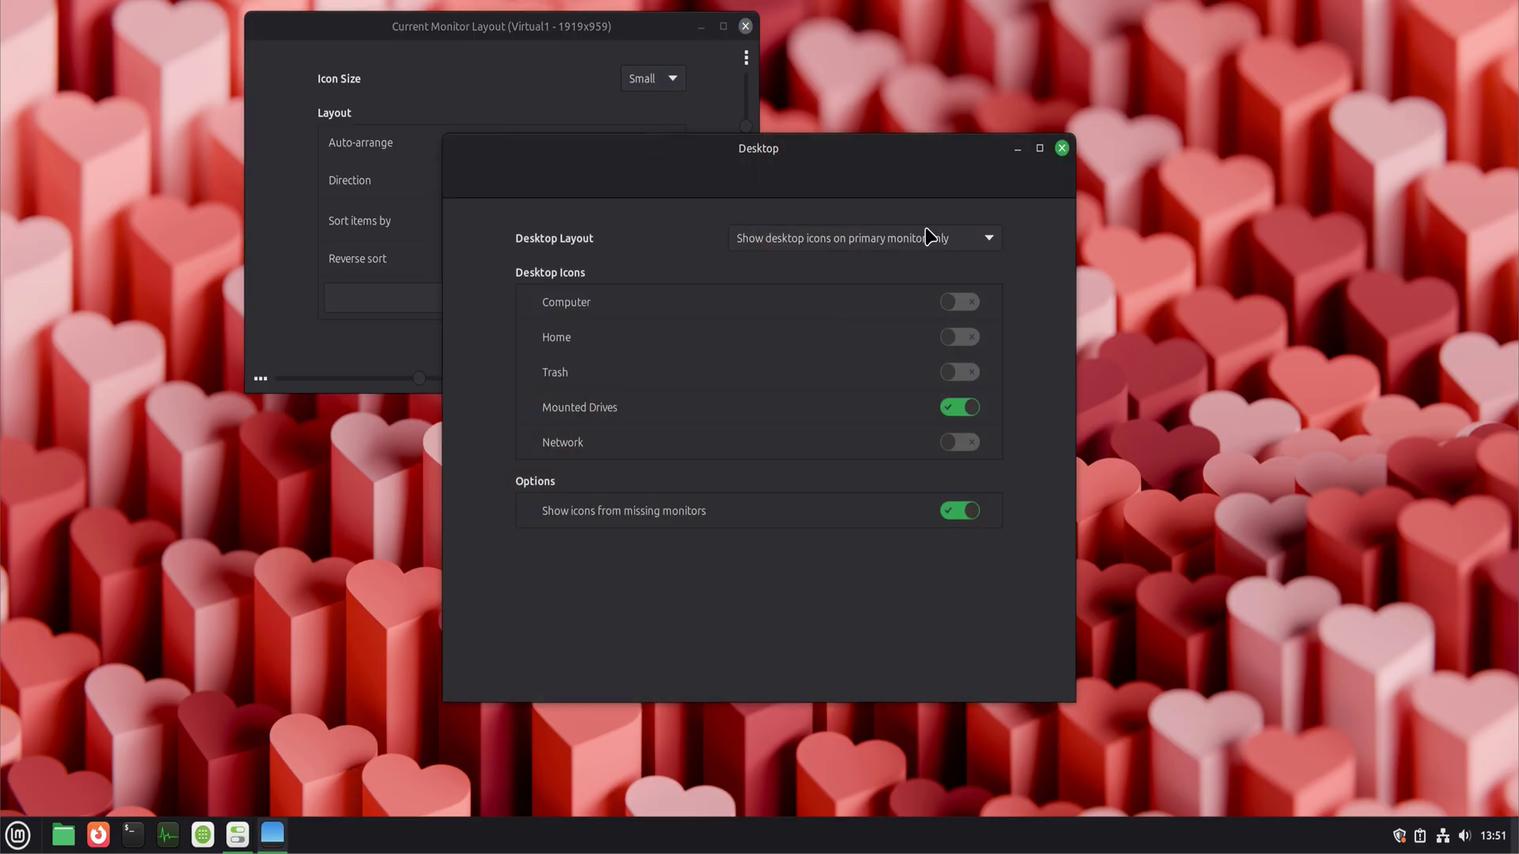
click(962, 301)
click(953, 346)
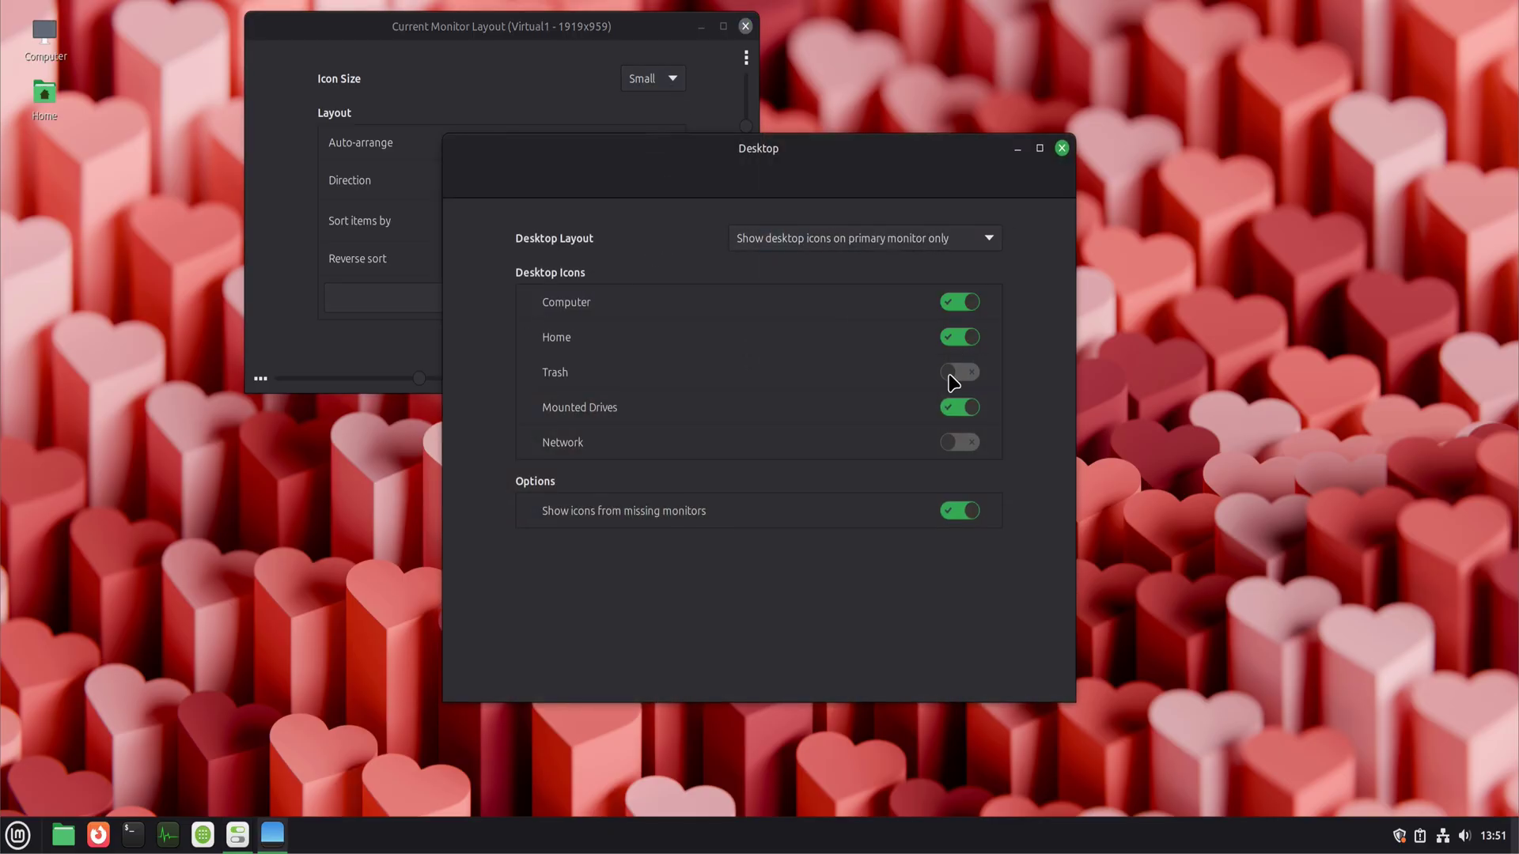
click(955, 373)
click(962, 444)
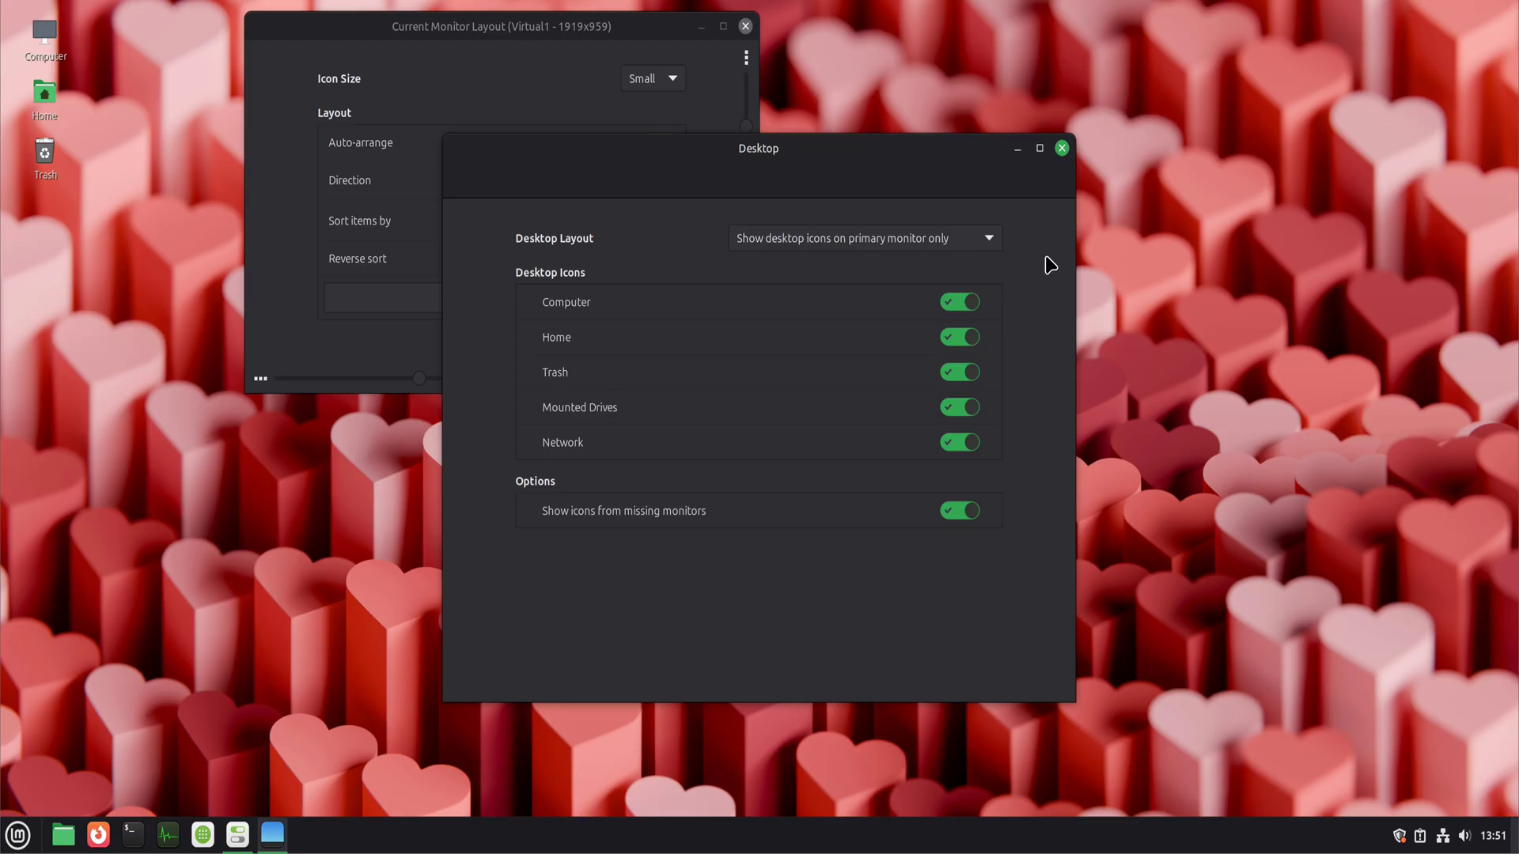
click(1062, 148)
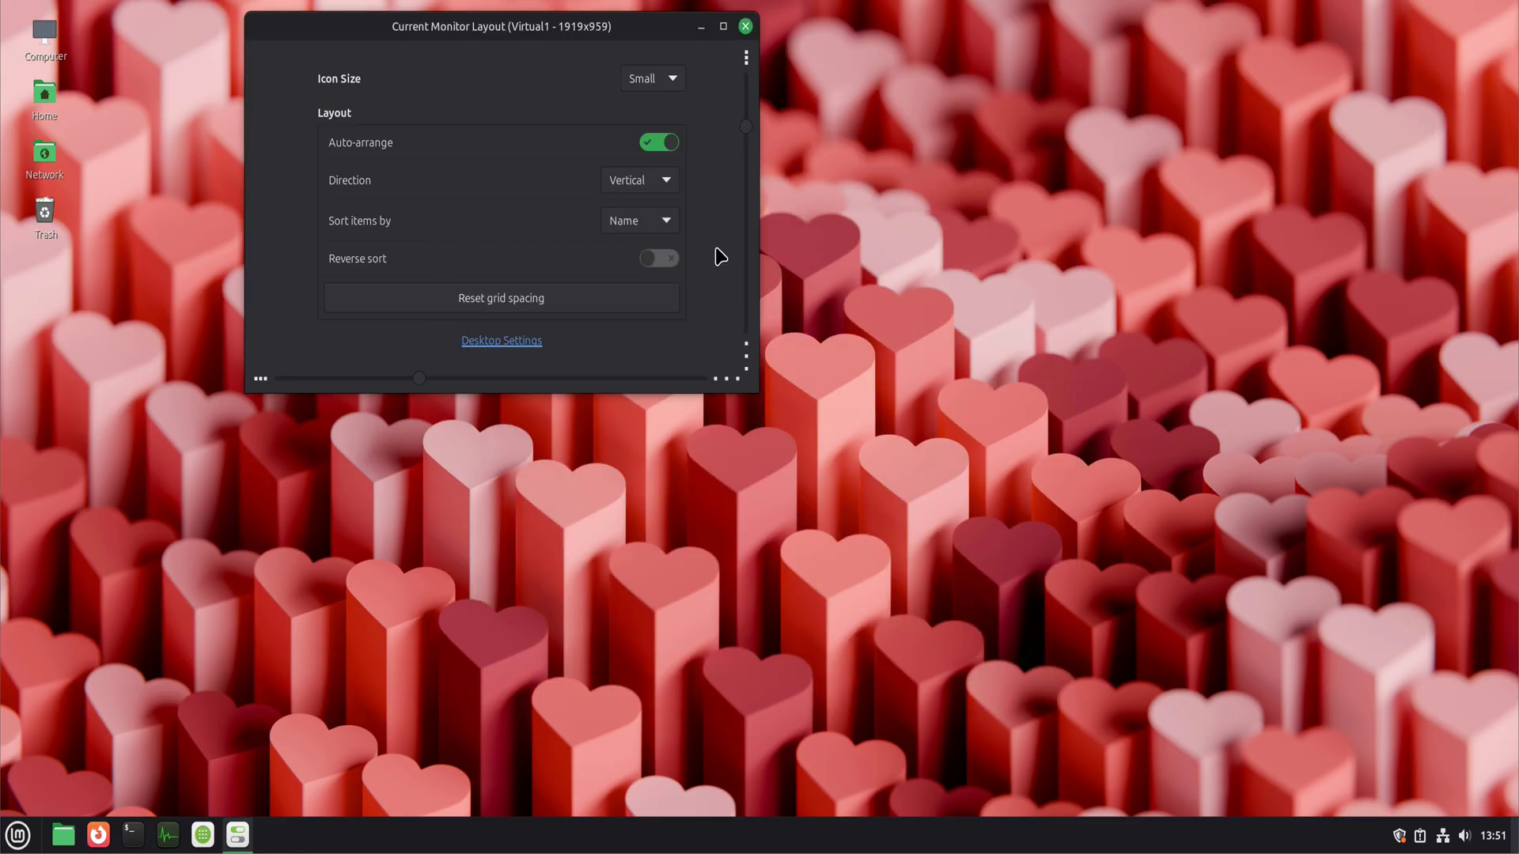
click(748, 27)
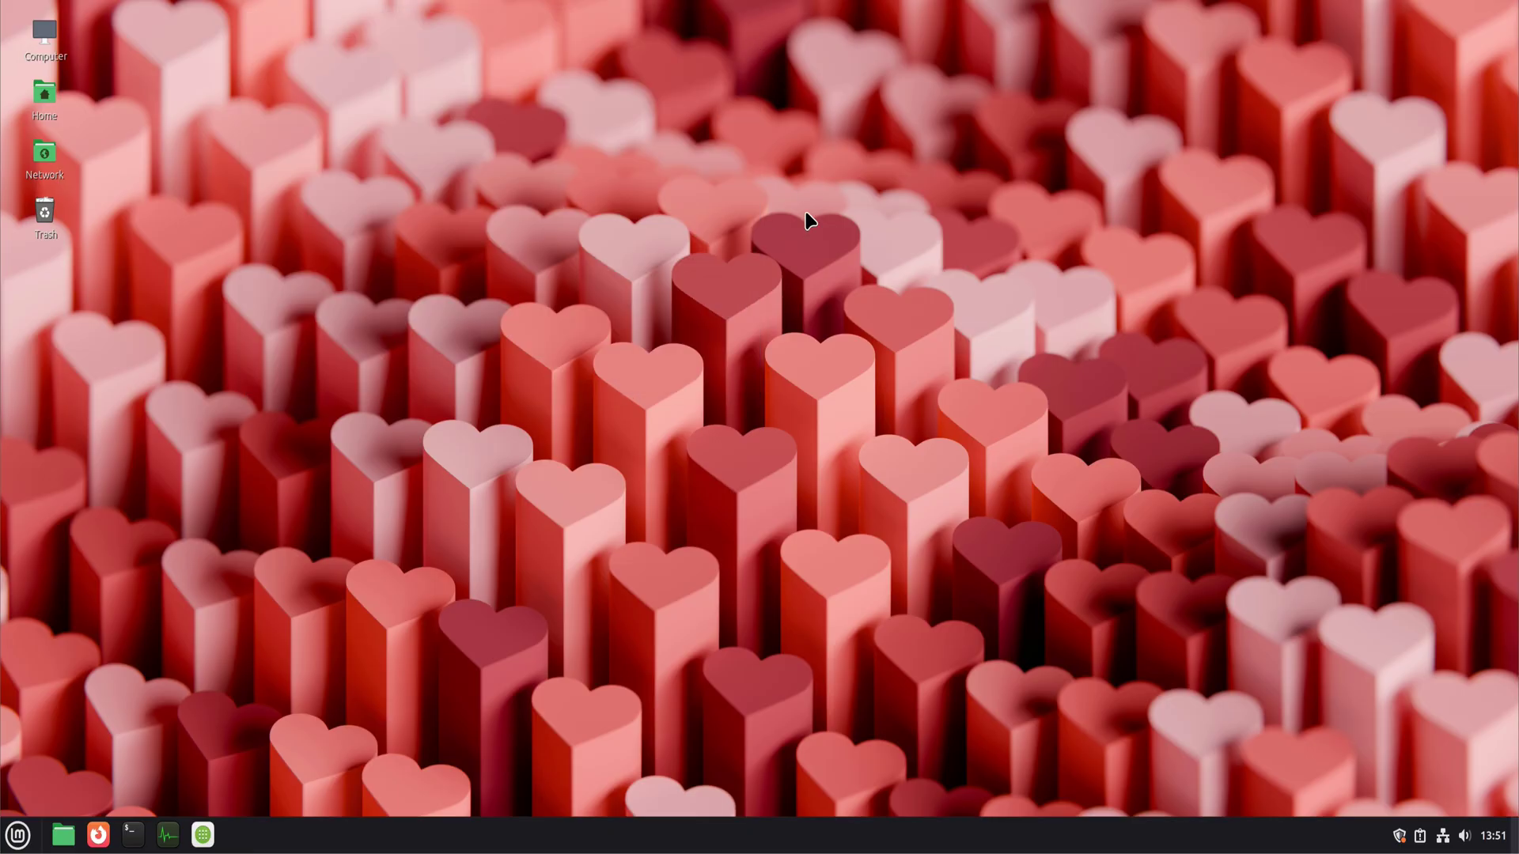